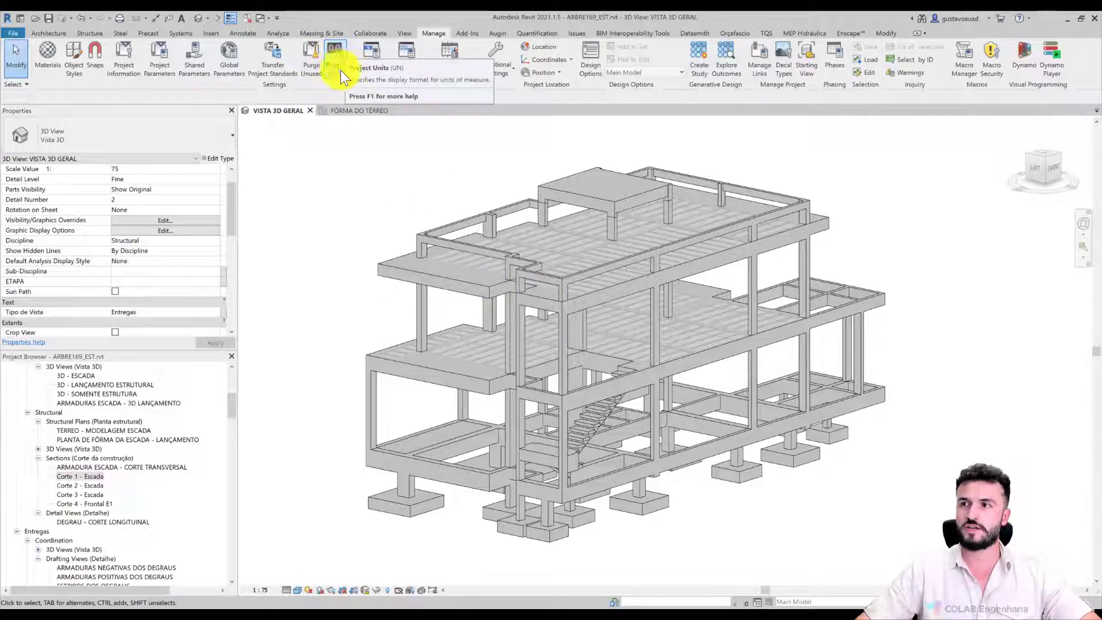
Step: Review the project units of the Common discipline and leave them unchanged
middle_click_drag(419, 146, 424, 144)
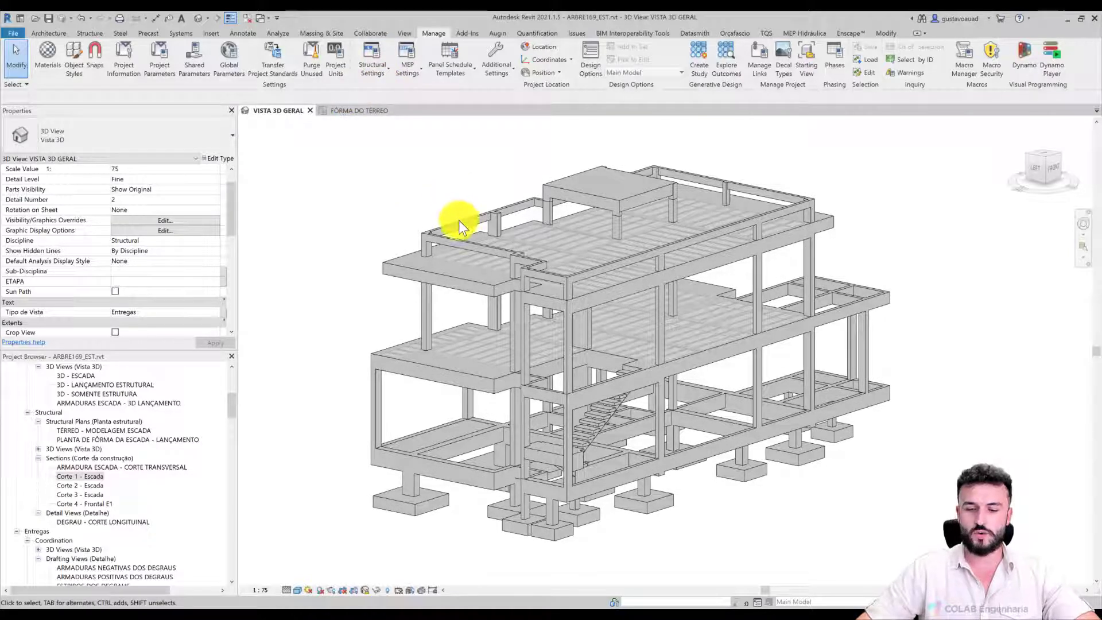
middle_click_drag(457, 216, 442, 221)
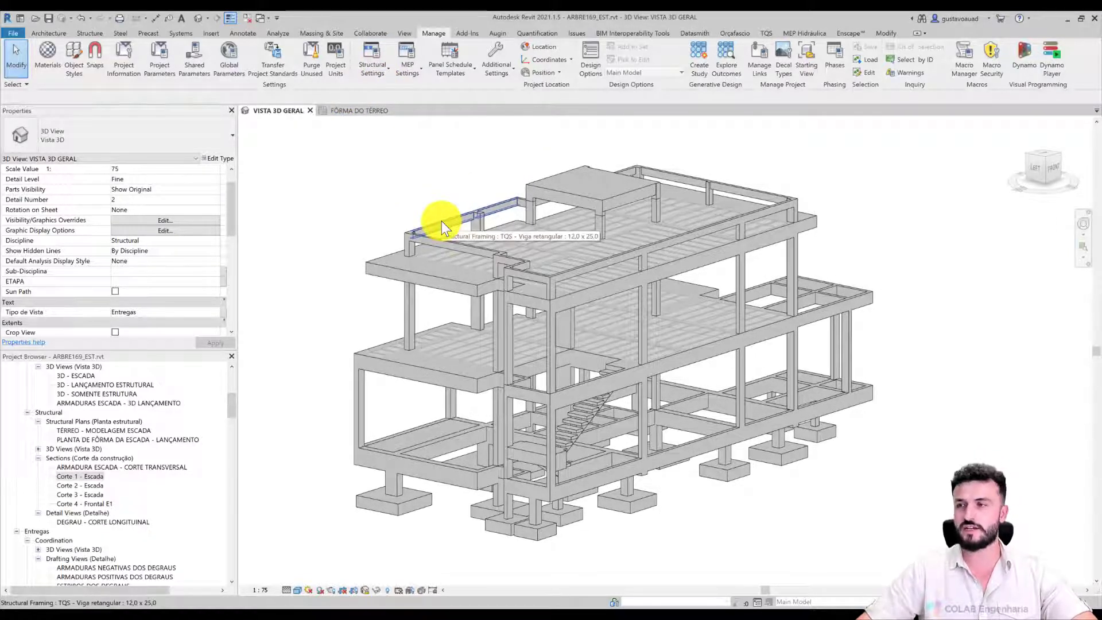
key("u")
key("n")
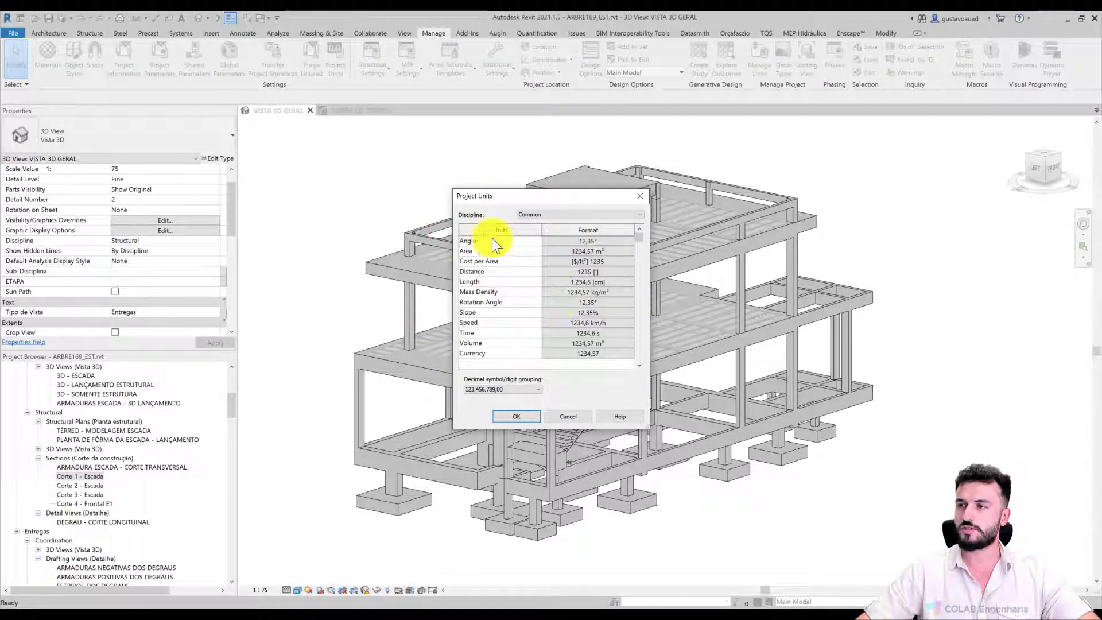
left_click(567, 416)
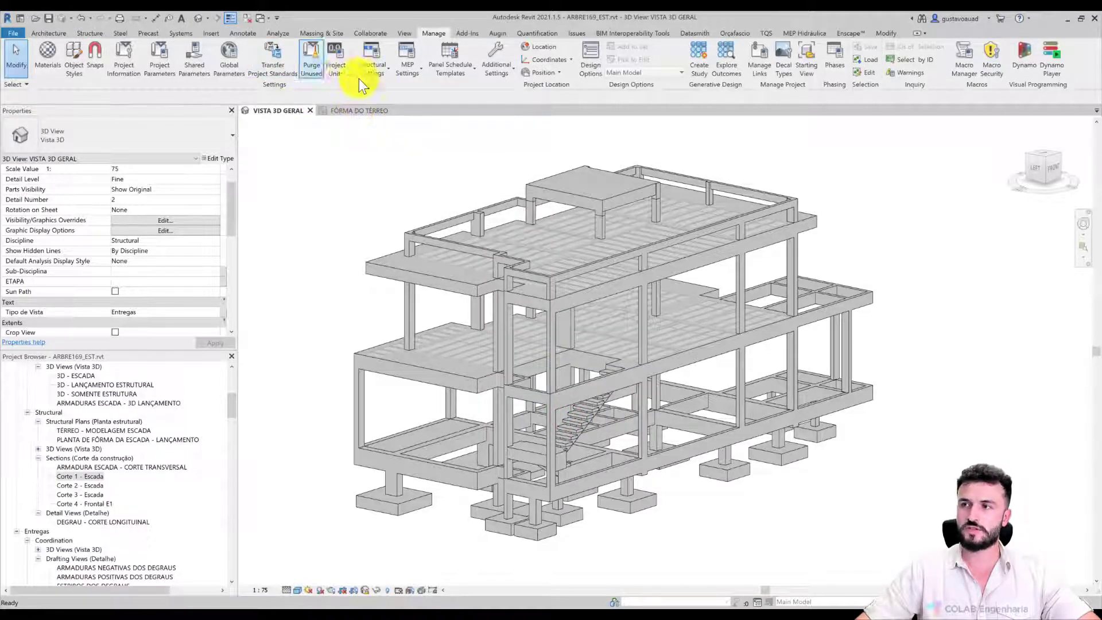
left_click(383, 73)
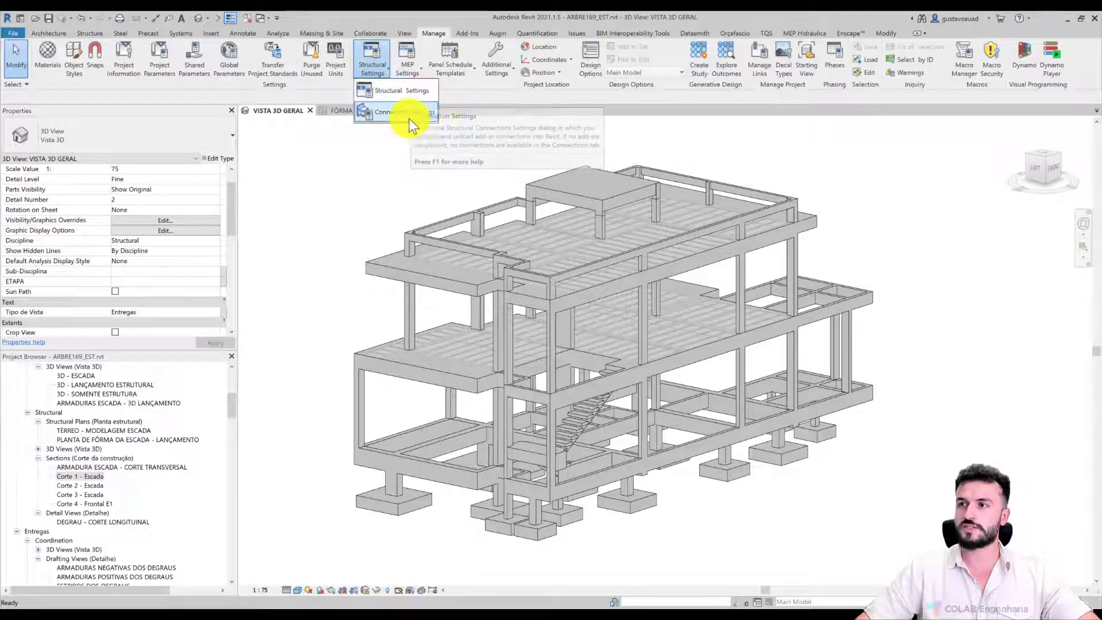
left_click(412, 72)
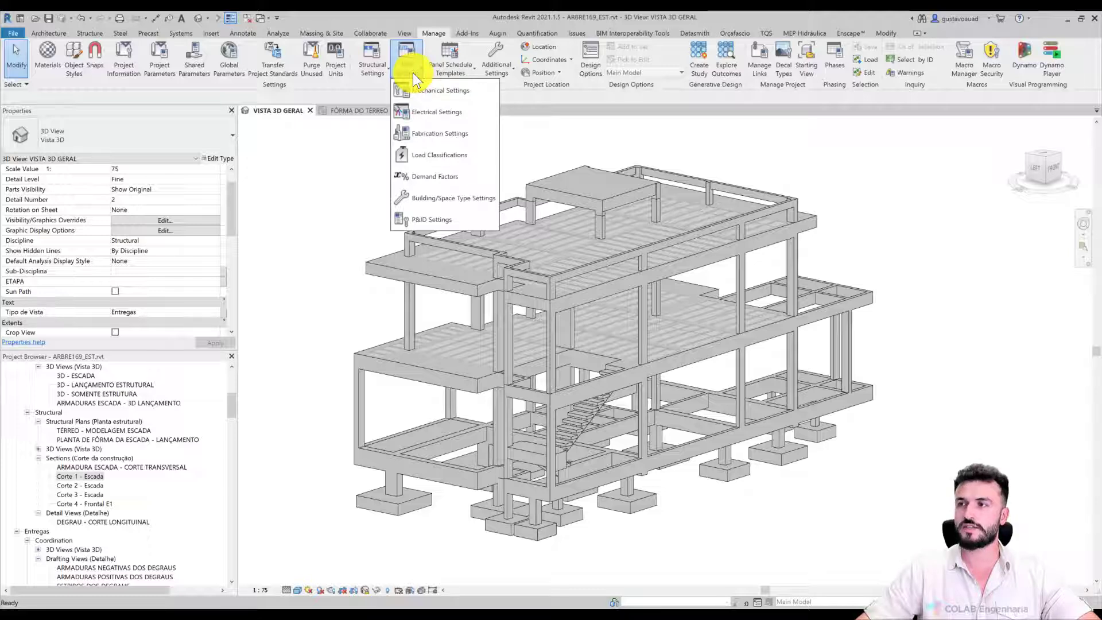
left_click(456, 70)
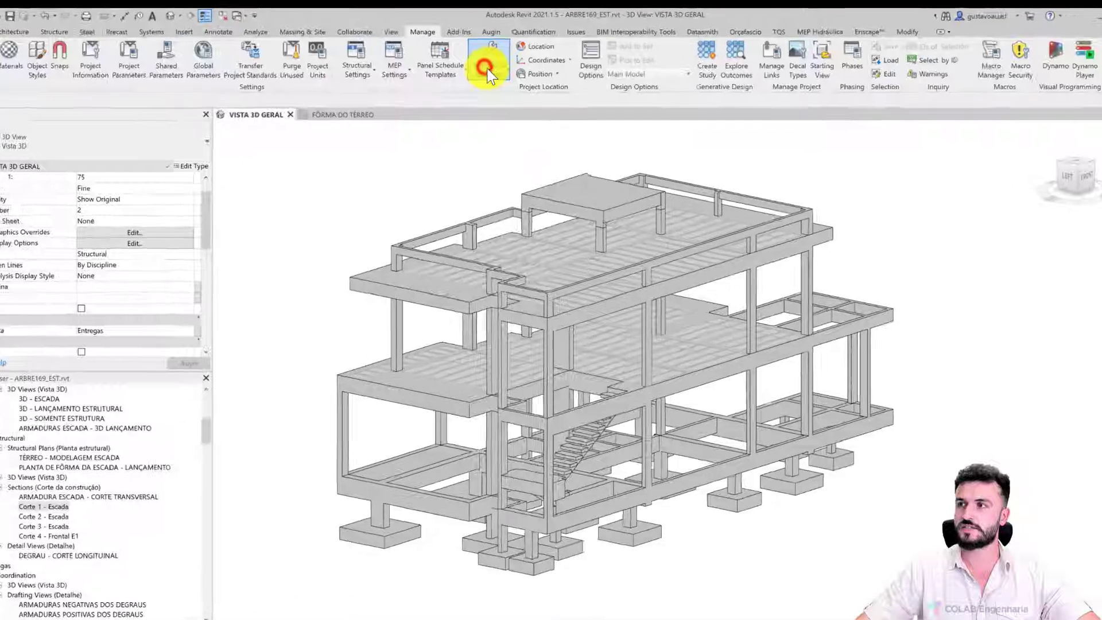
Step: Review the project's Sheet Issues/Revisions settings and close them without changes
left_click(493, 70)
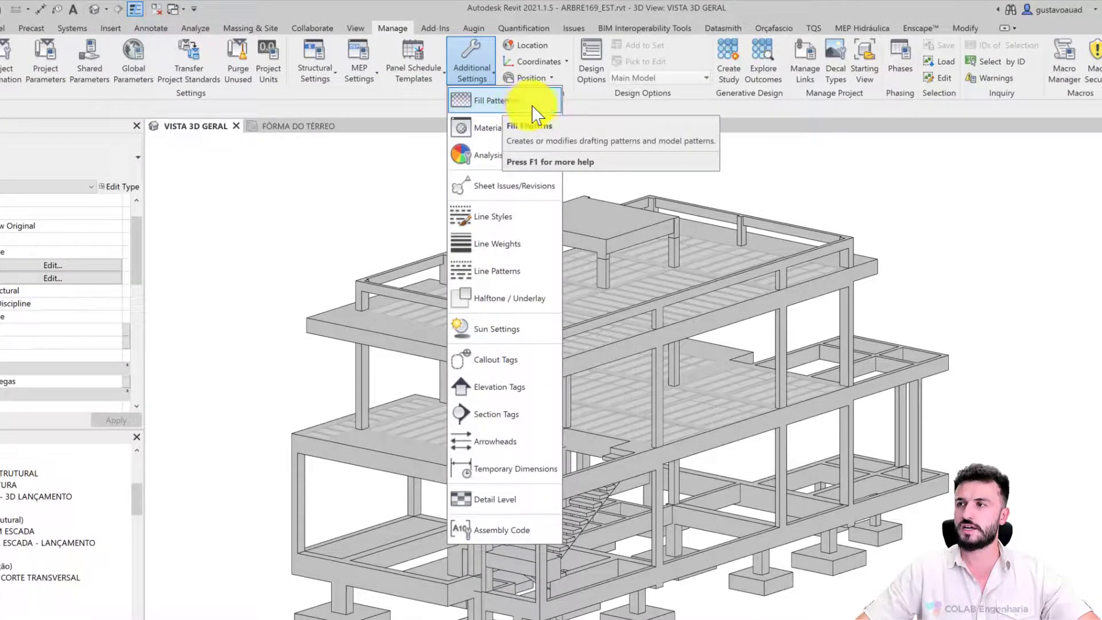
left_click(501, 183)
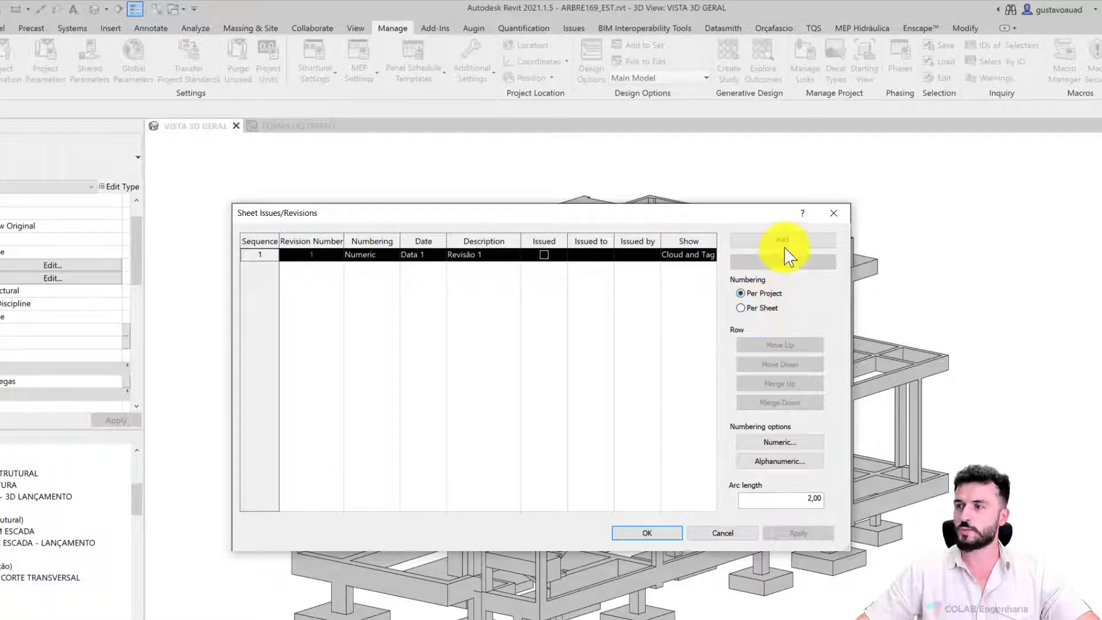
left_click(723, 533)
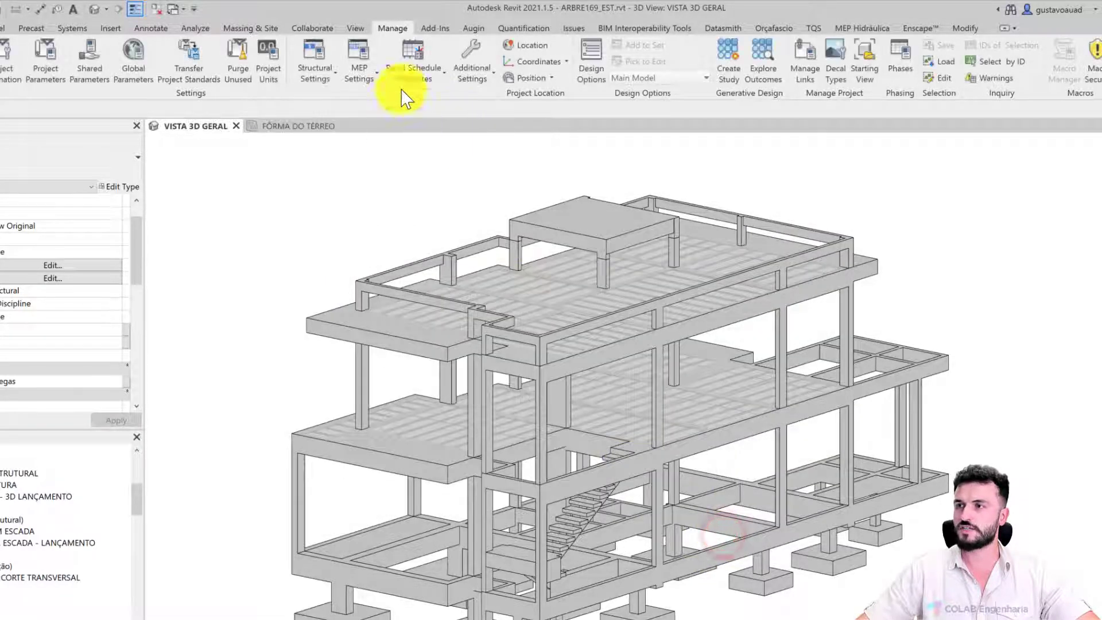
Step: Check the Halftone/Underlay settings for weight, pattern and brightness, and close them without changes
left_click(493, 77)
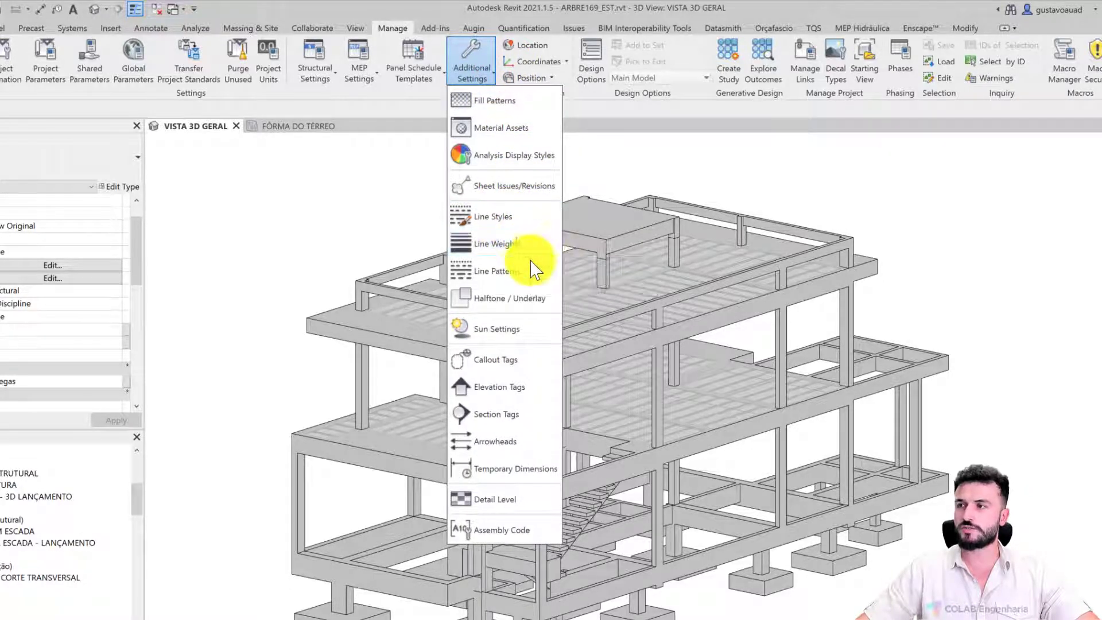
left_click(491, 303)
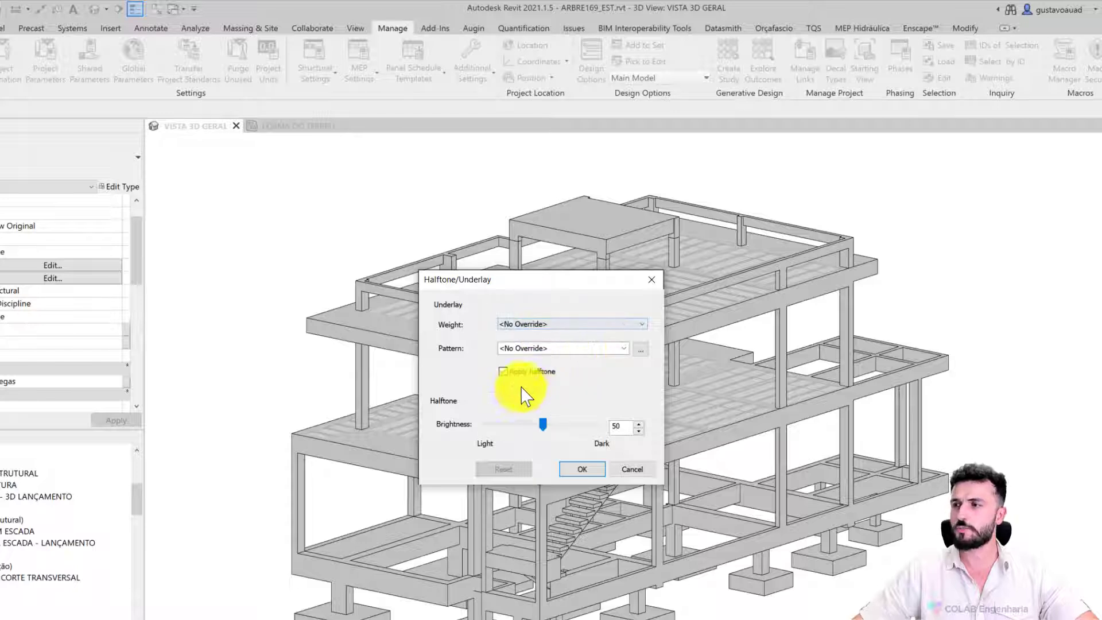
left_click(629, 472)
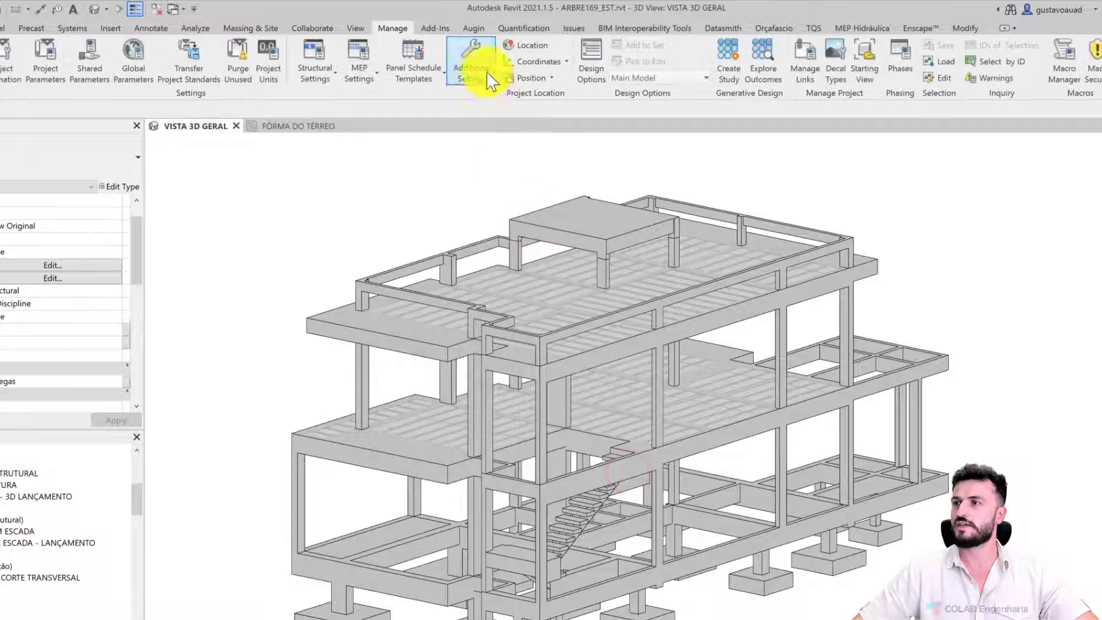
left_click(475, 66)
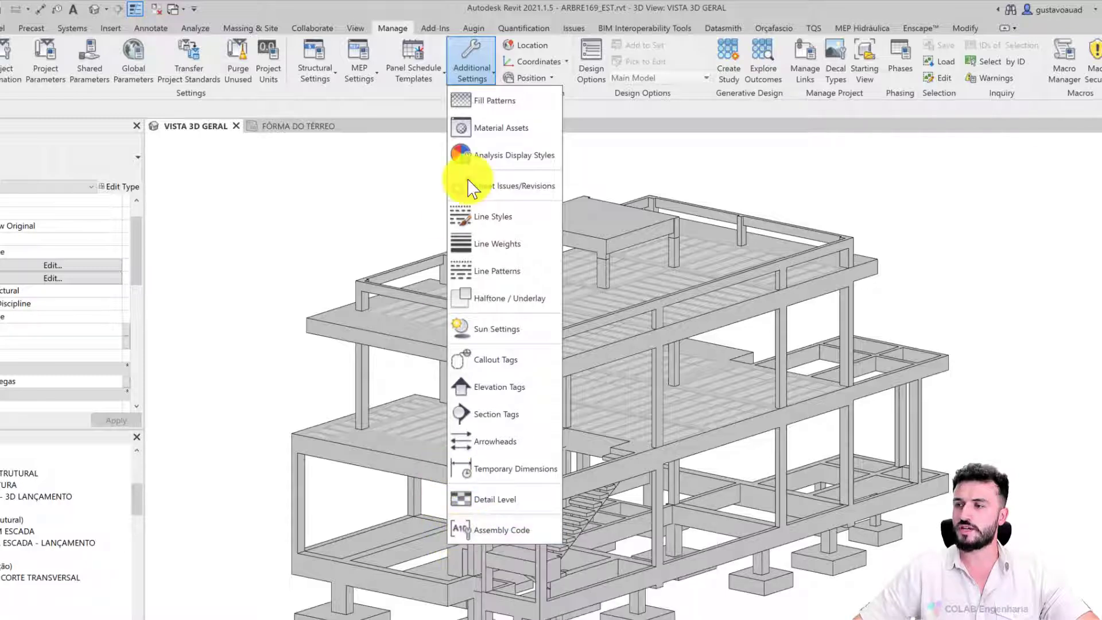
left_click(570, 44)
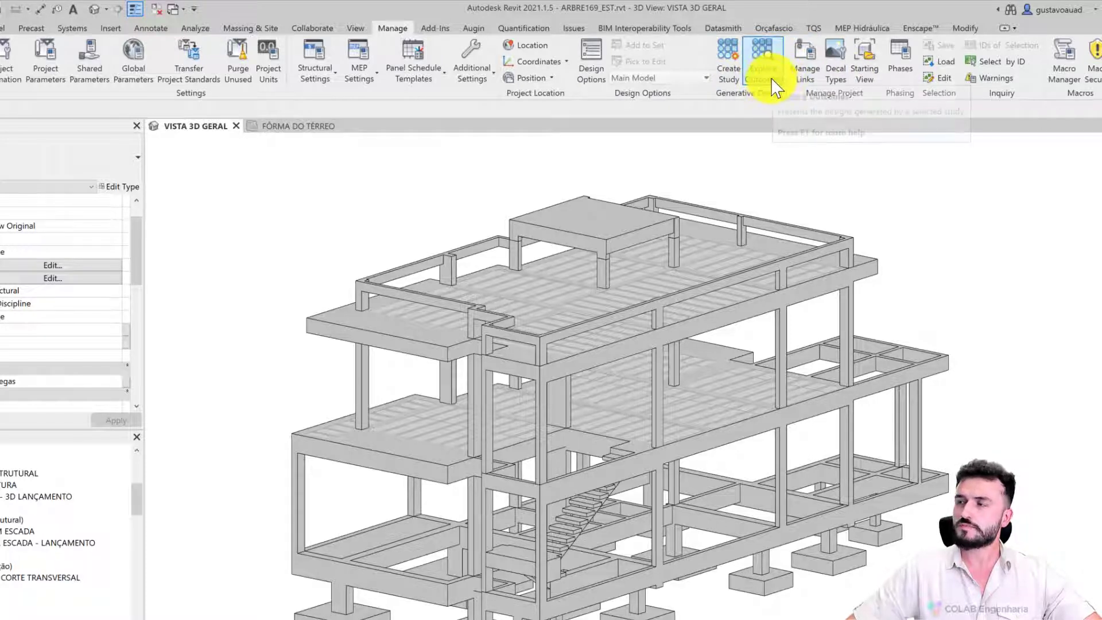
Step: Examine the project's links by type, from Revit, IFC and CAD through point clouds and topography to PDF and images, without changing any
left_click(807, 73)
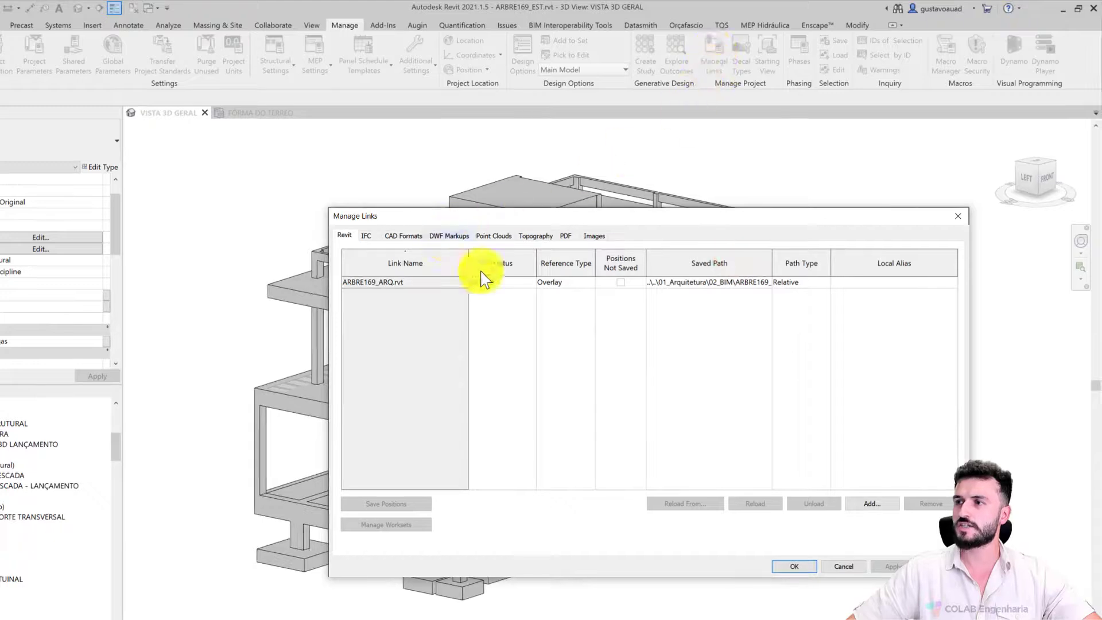
left_click(365, 236)
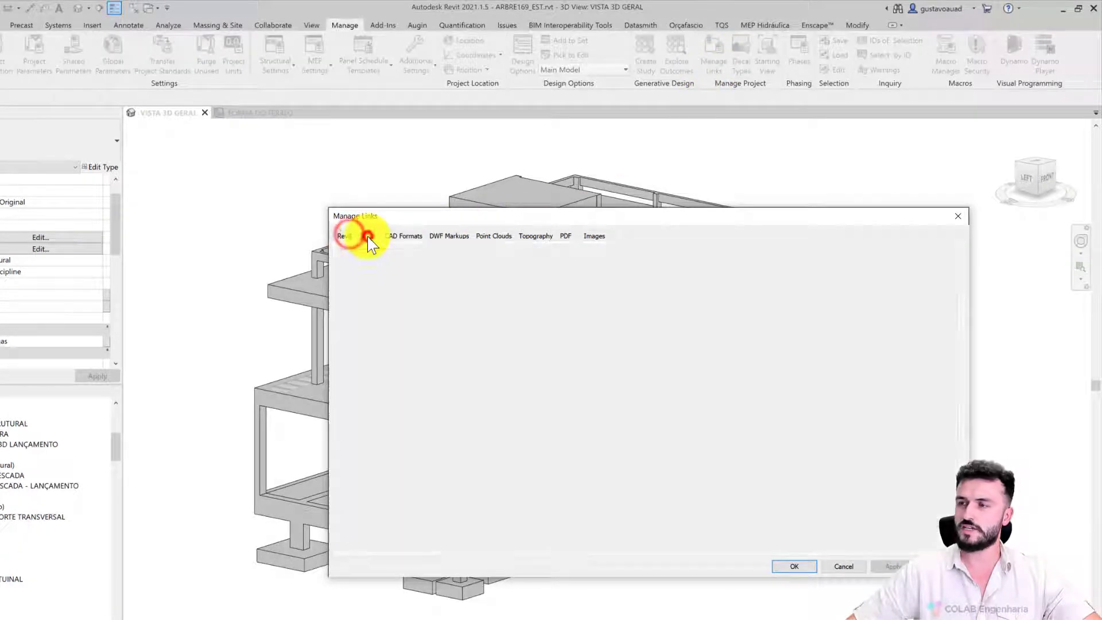
left_click(402, 235)
left_click(447, 236)
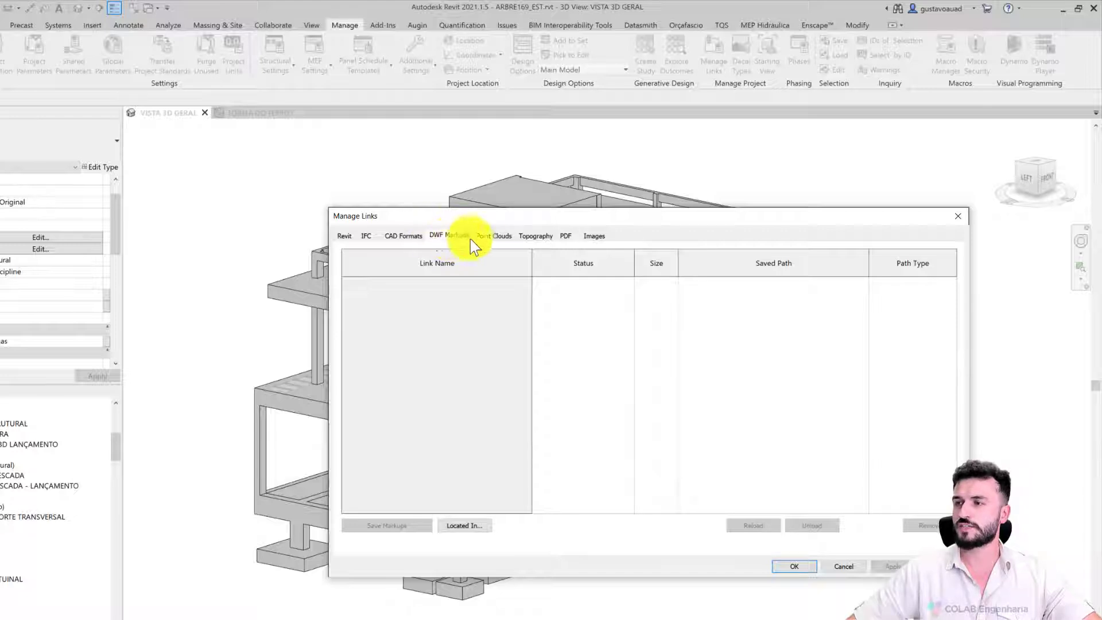
left_click(508, 239)
left_click(544, 237)
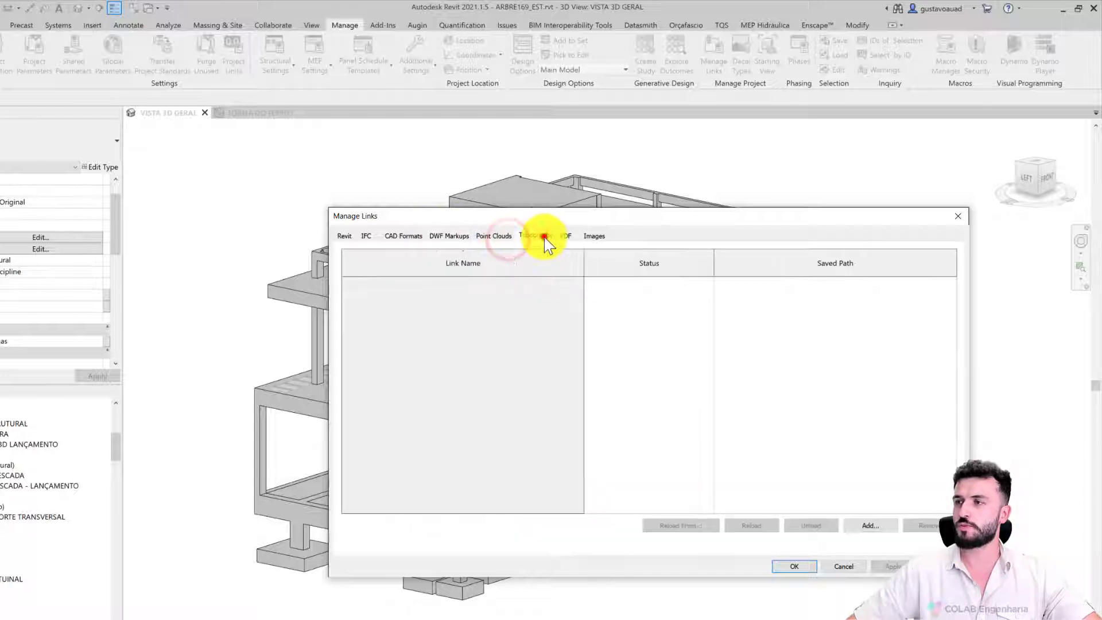
left_click(566, 238)
left_click(596, 236)
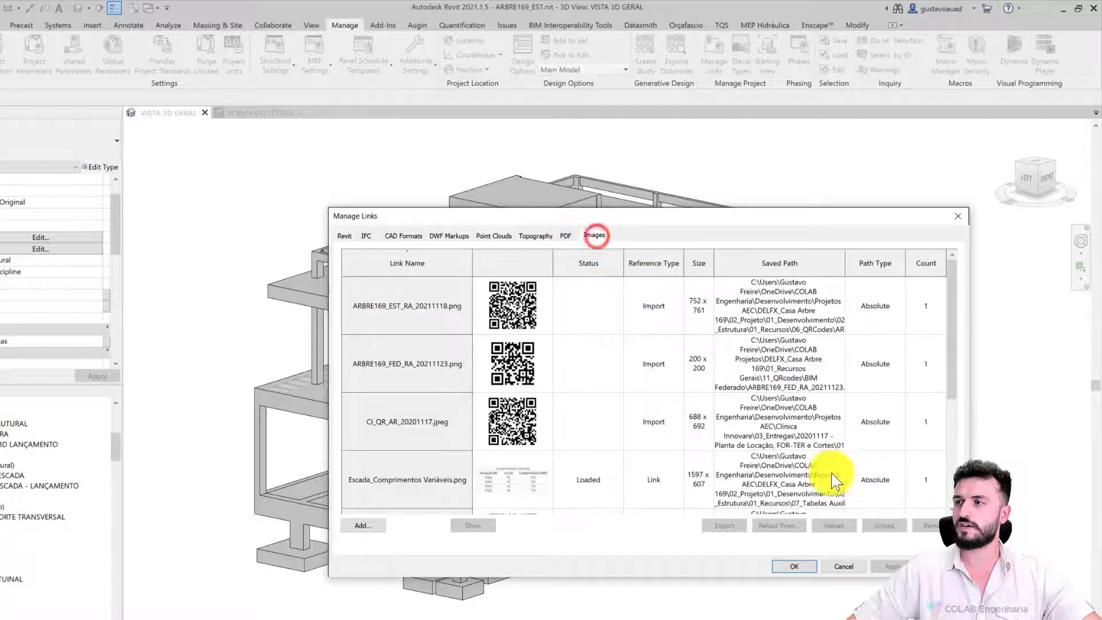
left_click(859, 569)
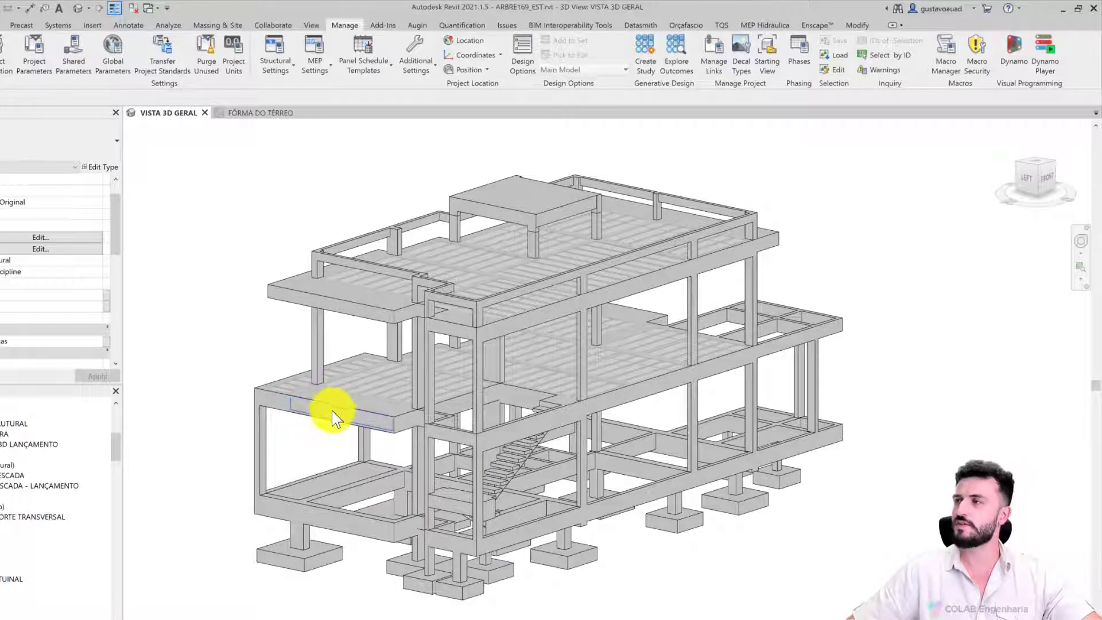
Step: Check the decal types defined in the project and close the list without changes
left_click(739, 70)
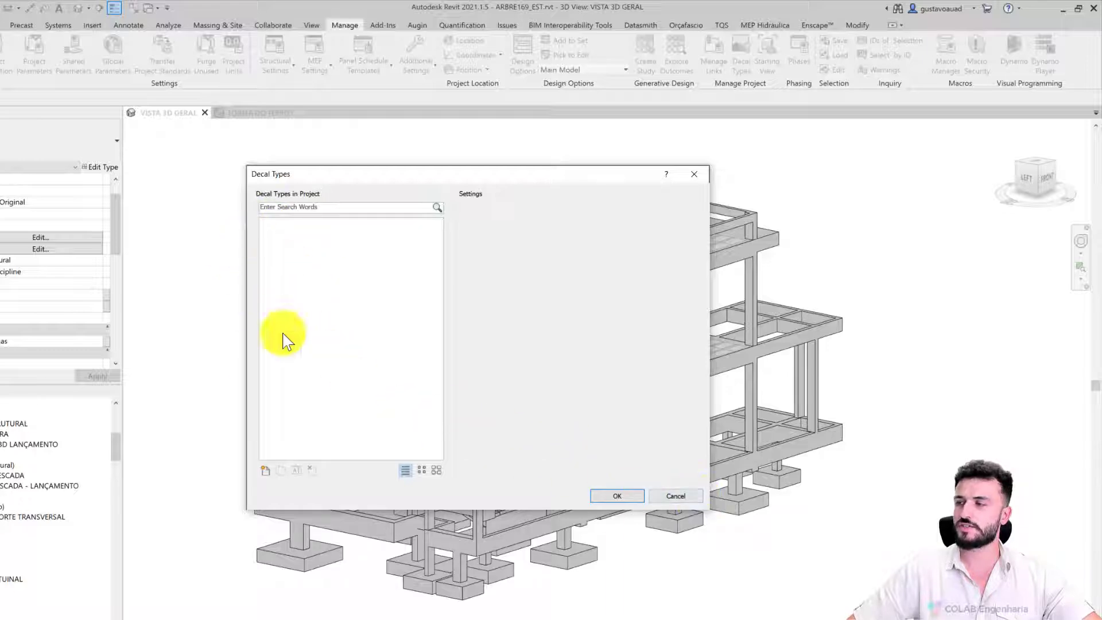
left_click(668, 495)
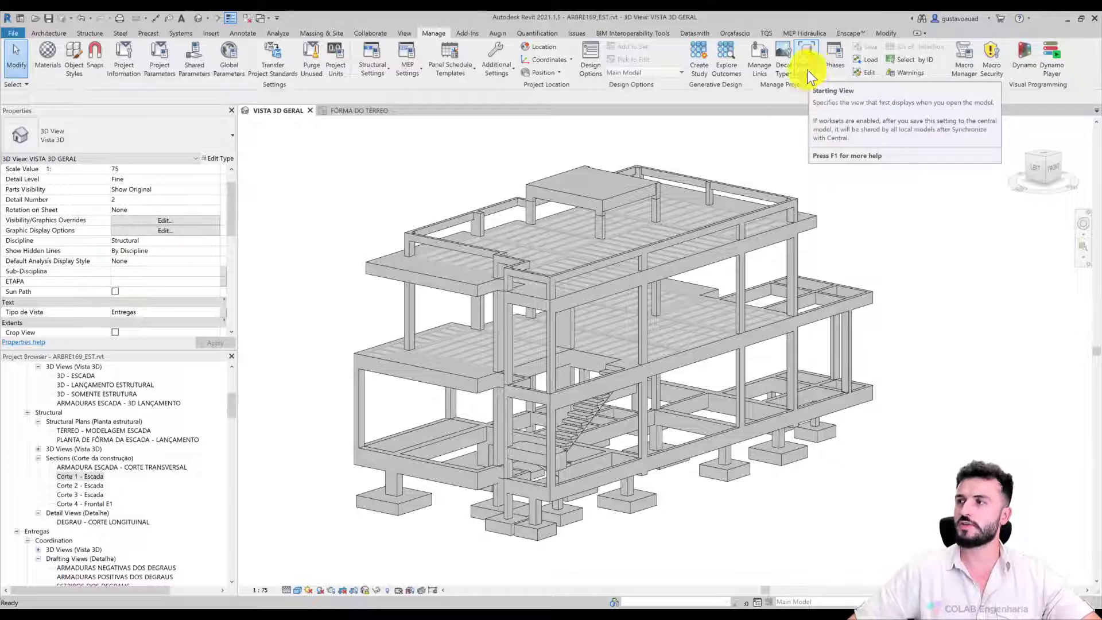
Step: View the Abertura drafting view and check which view is assigned as the model's starting view, closing both without changes
left_click_drag(233, 411, 226, 377)
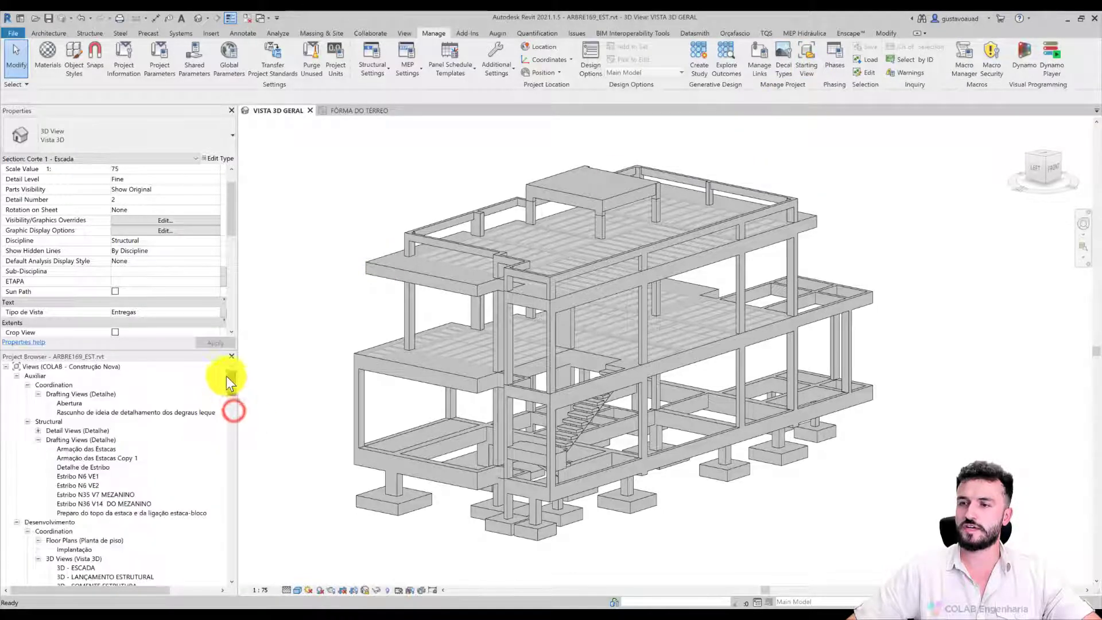
double_click(73, 404)
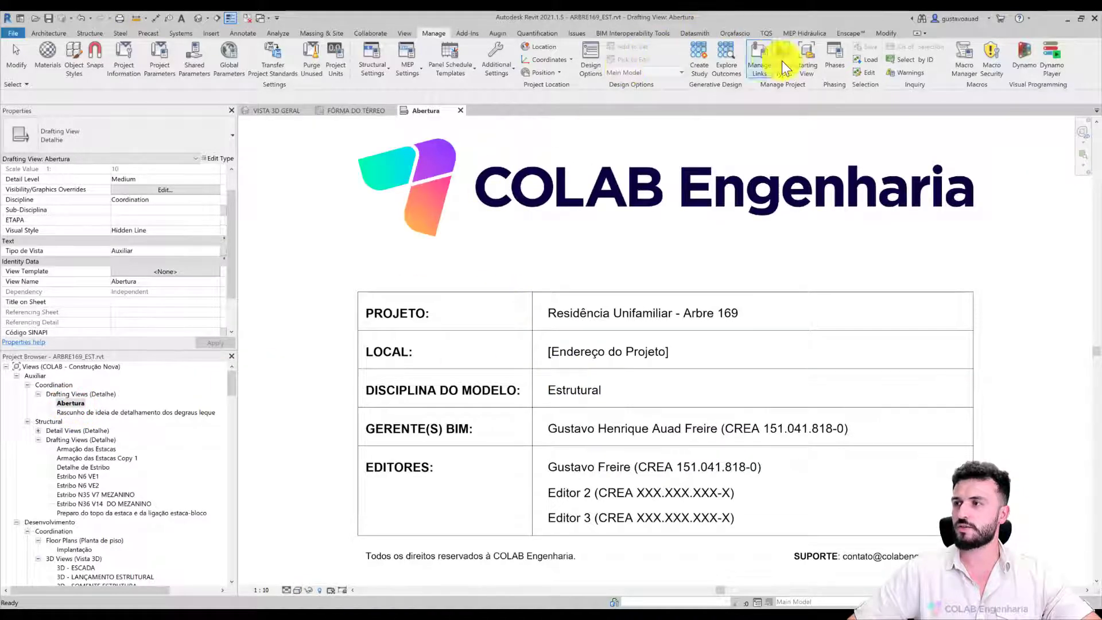
left_click(809, 71)
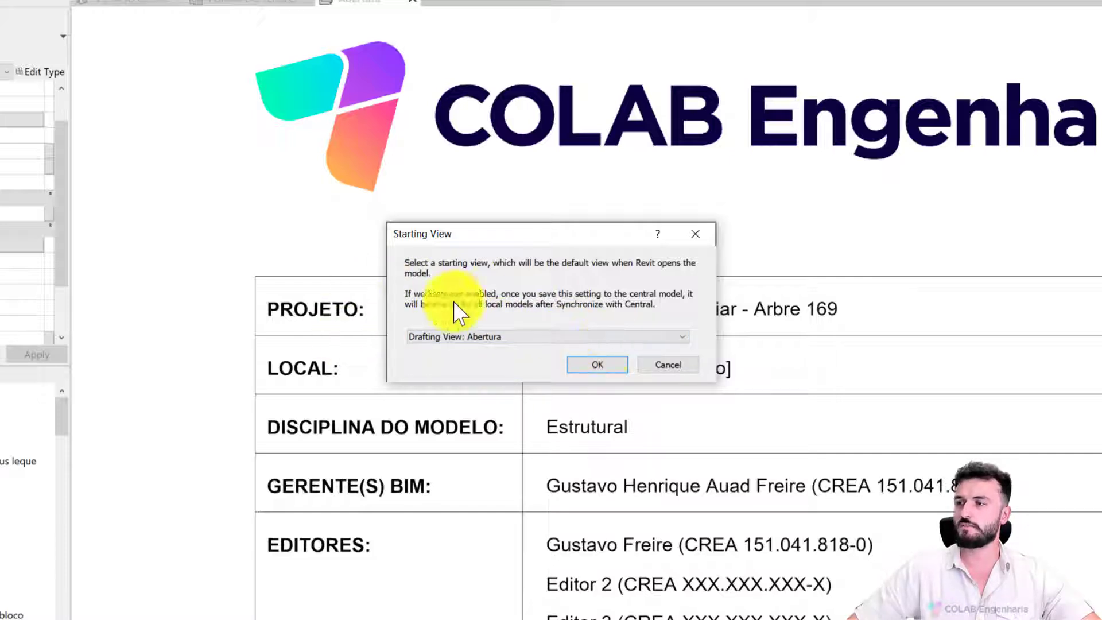
left_click(669, 365)
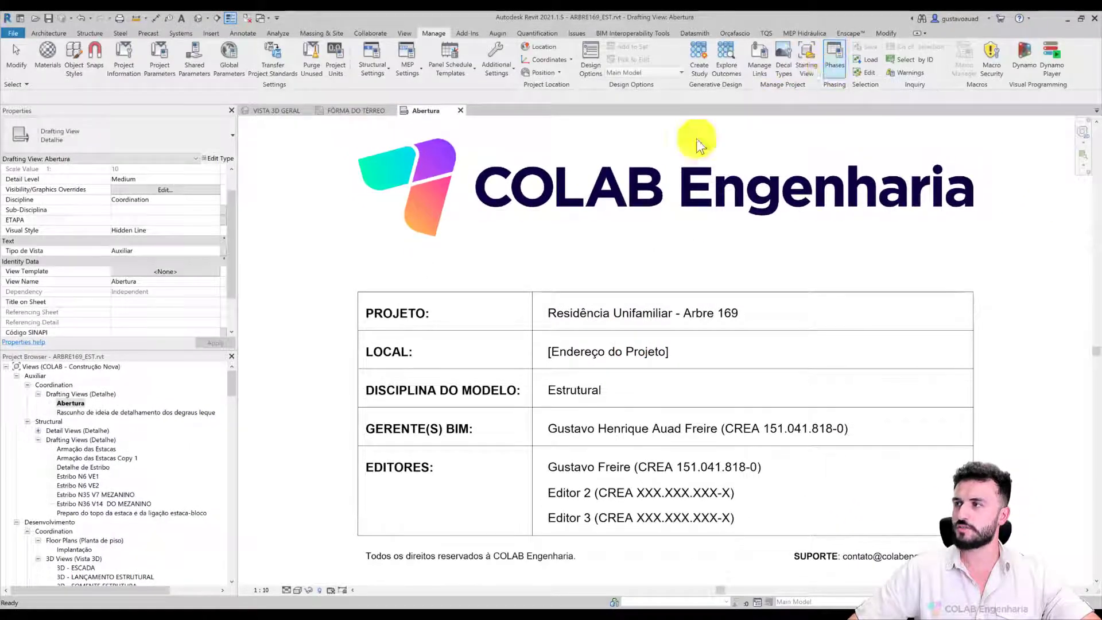
left_click(459, 111)
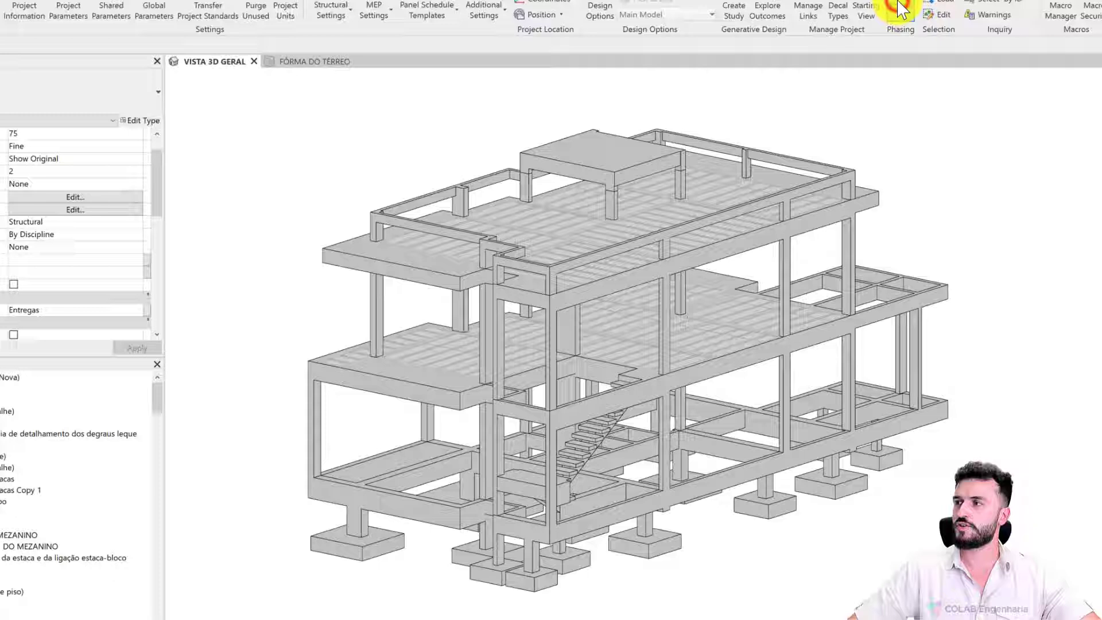
Step: Review the project phases Existente and Construção nova in the Phasing settings
left_click(831, 61)
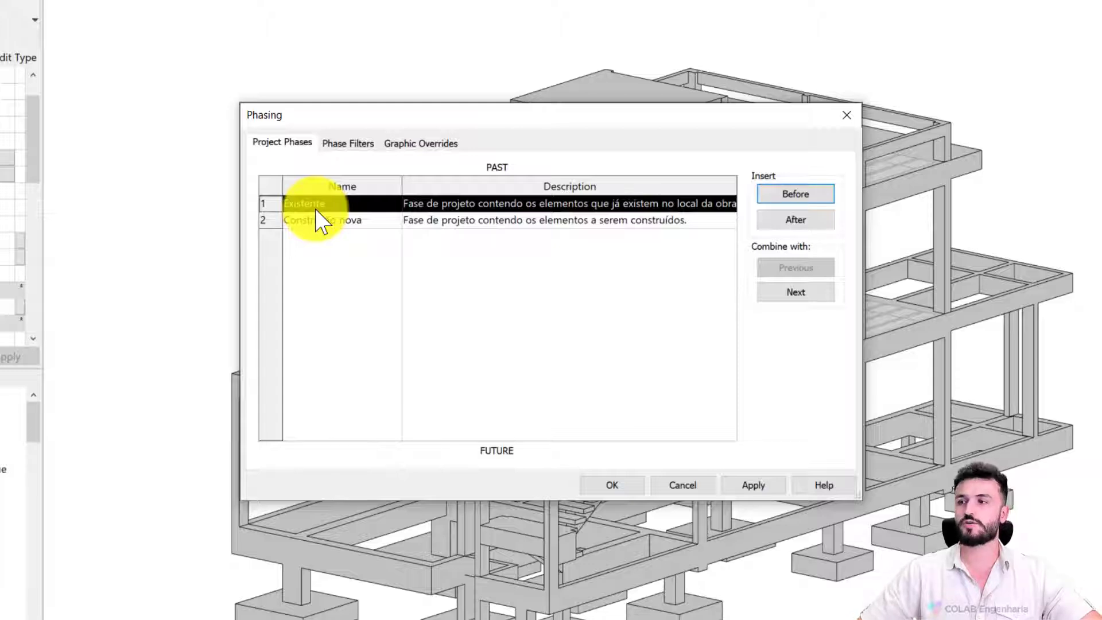
left_click(327, 223)
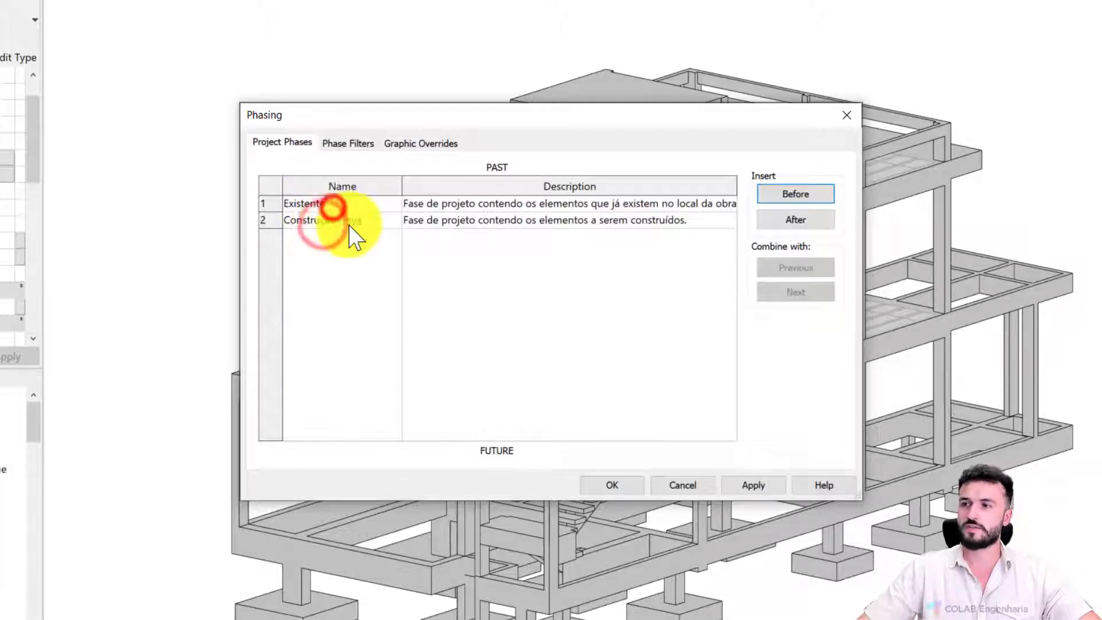
left_click(359, 204)
Step: Examine the phase filters and how Construir e Demolir displays new elements
left_click(345, 143)
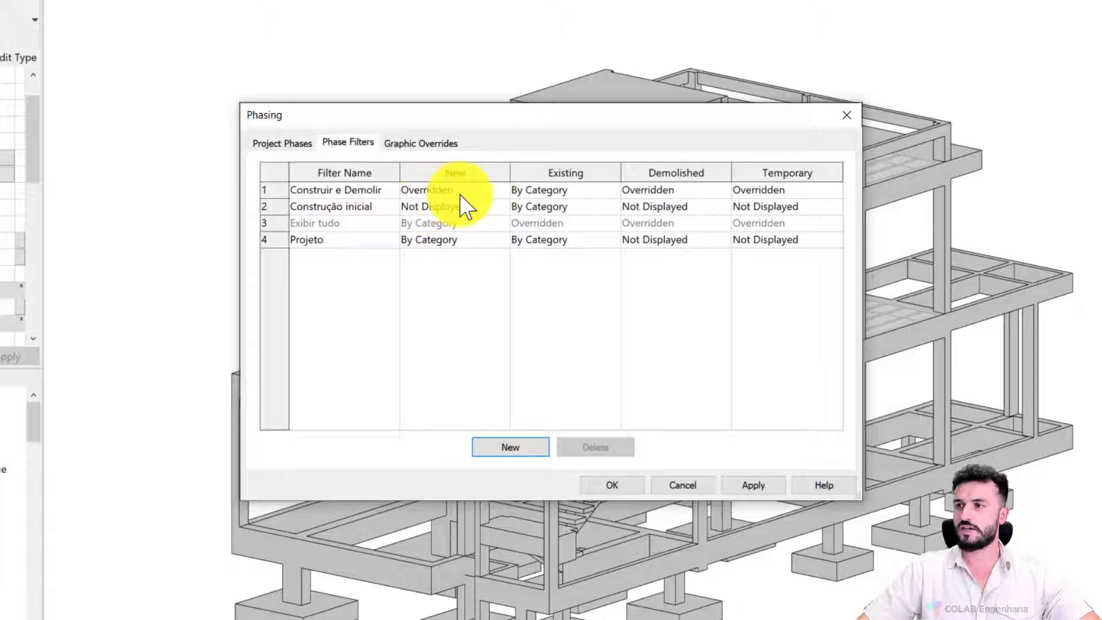
left_click(338, 194)
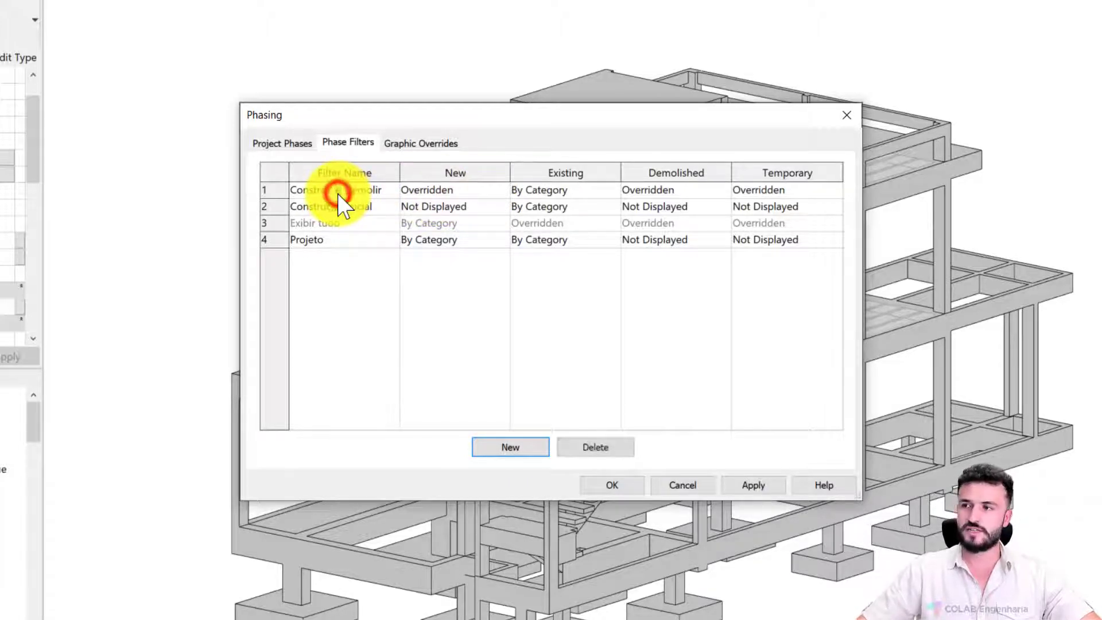
left_click(459, 190)
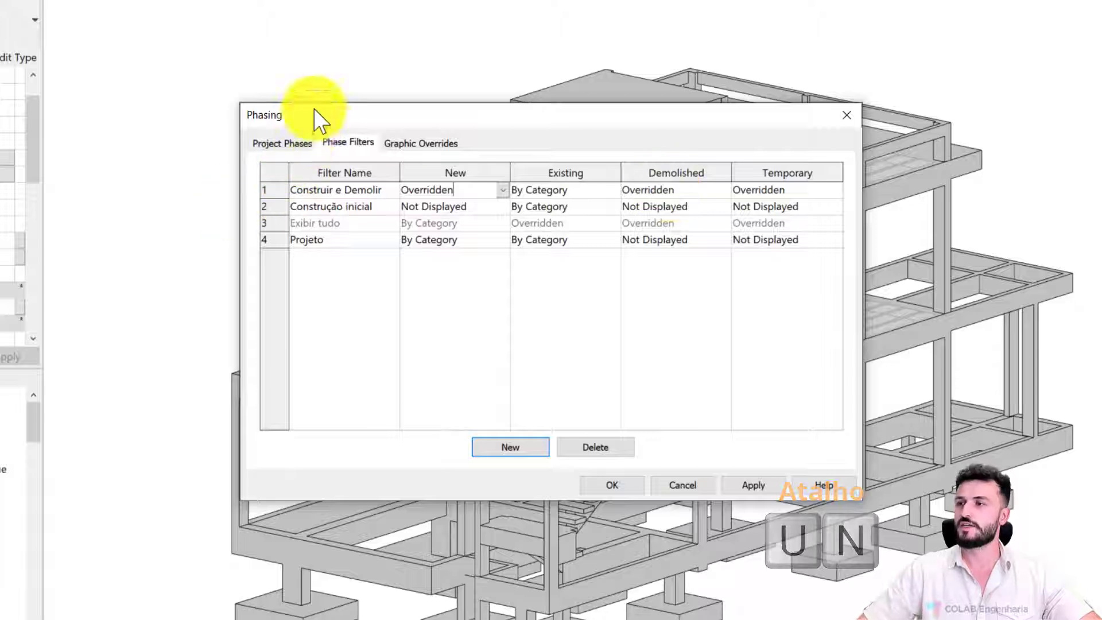
Step: Review the phasing graphic overrides for Existing, Demolished, New and Temporary elements, closing the settings without changes
left_click(403, 142)
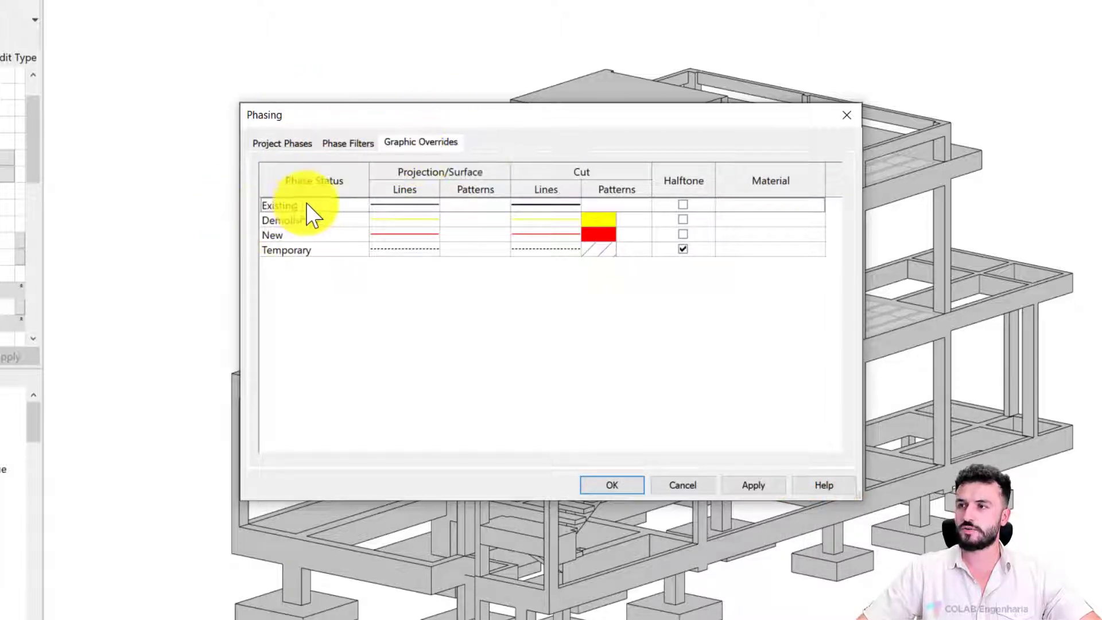
left_click(302, 205)
left_click(290, 234)
left_click(310, 202)
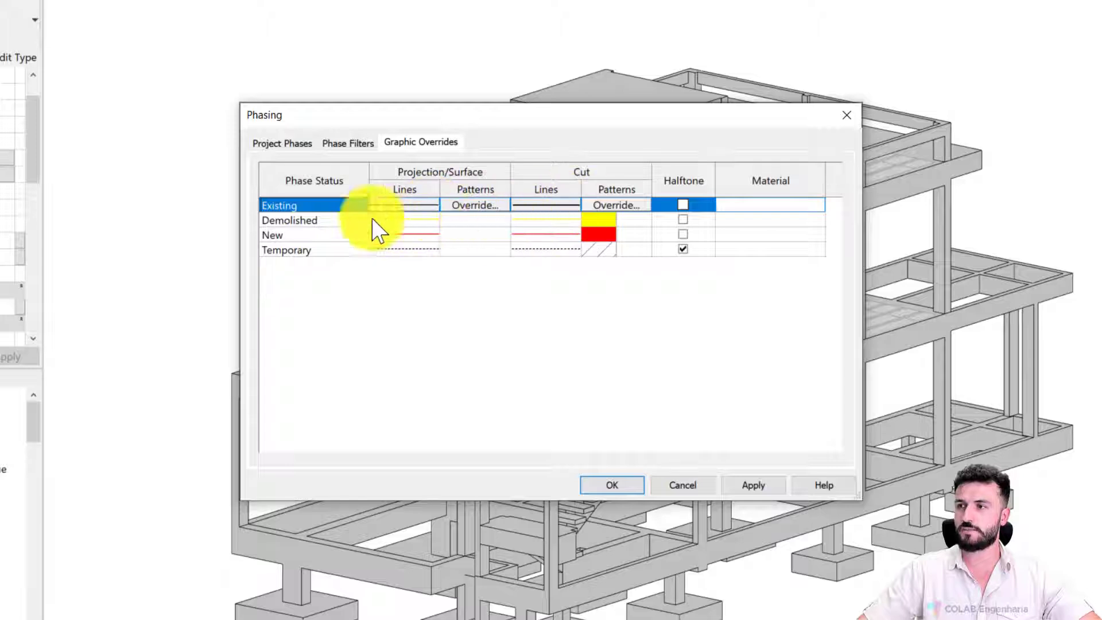
left_click(315, 235)
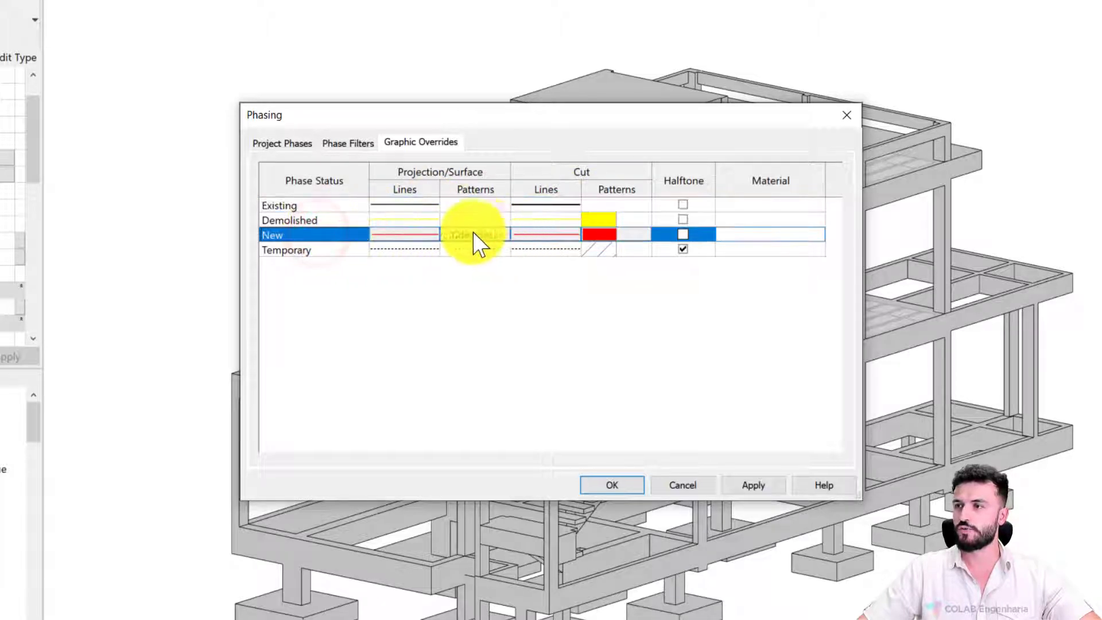
left_click(318, 220)
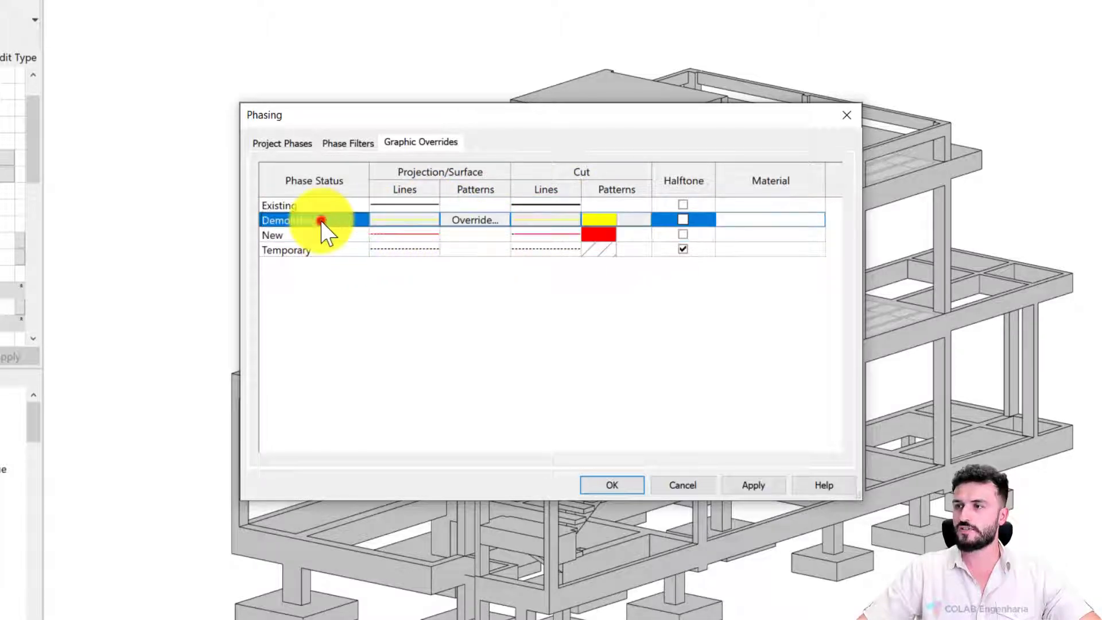
left_click(303, 251)
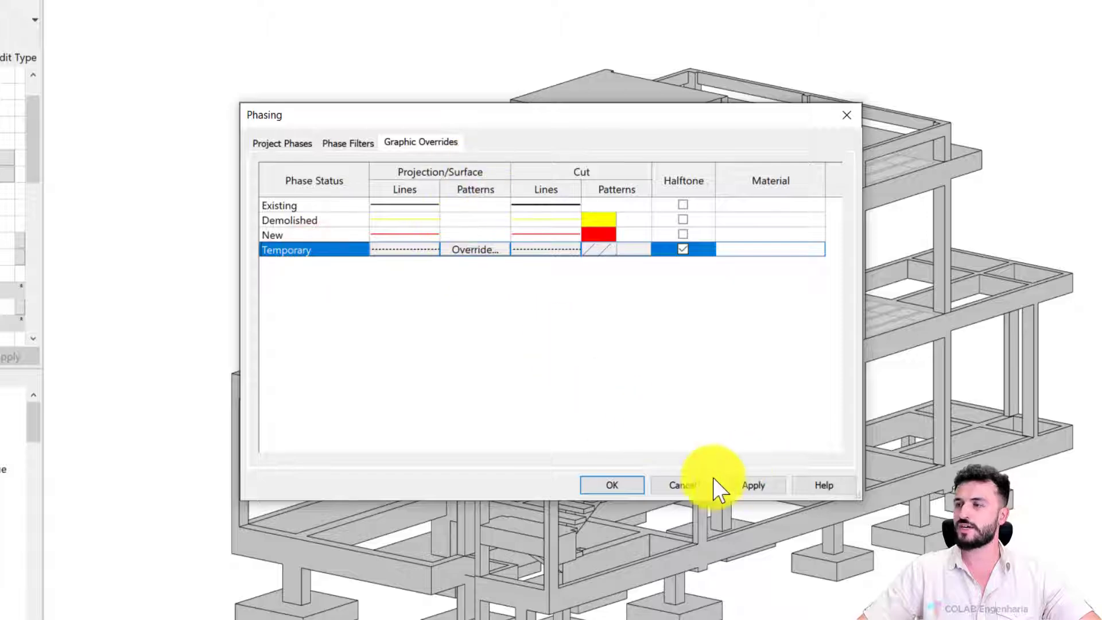
left_click(669, 482)
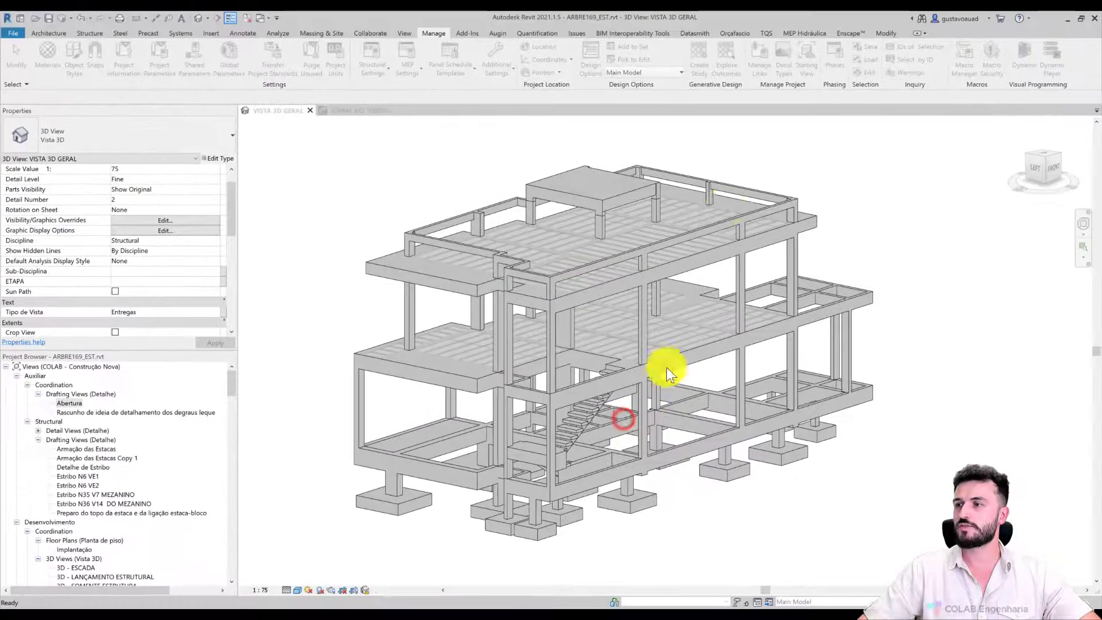
Step: Check the Phase Created and Phase Demolished properties of an upper-floor column, leaving it unselected at the end
left_click(401, 312)
scroll(307, 264, "down", 15)
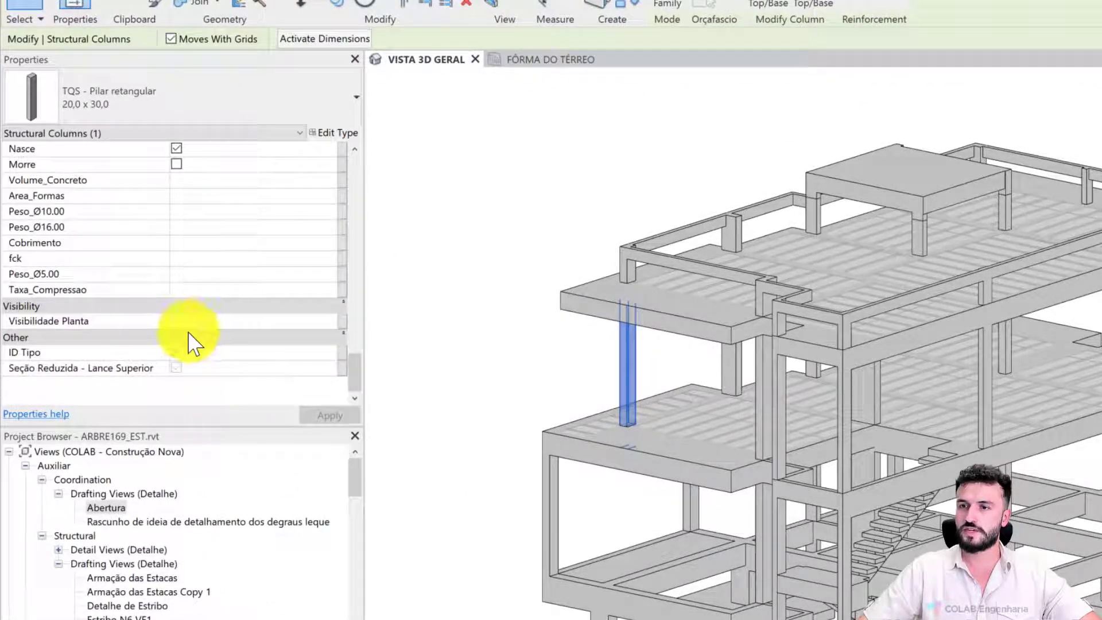
scroll(216, 332, "up", 10)
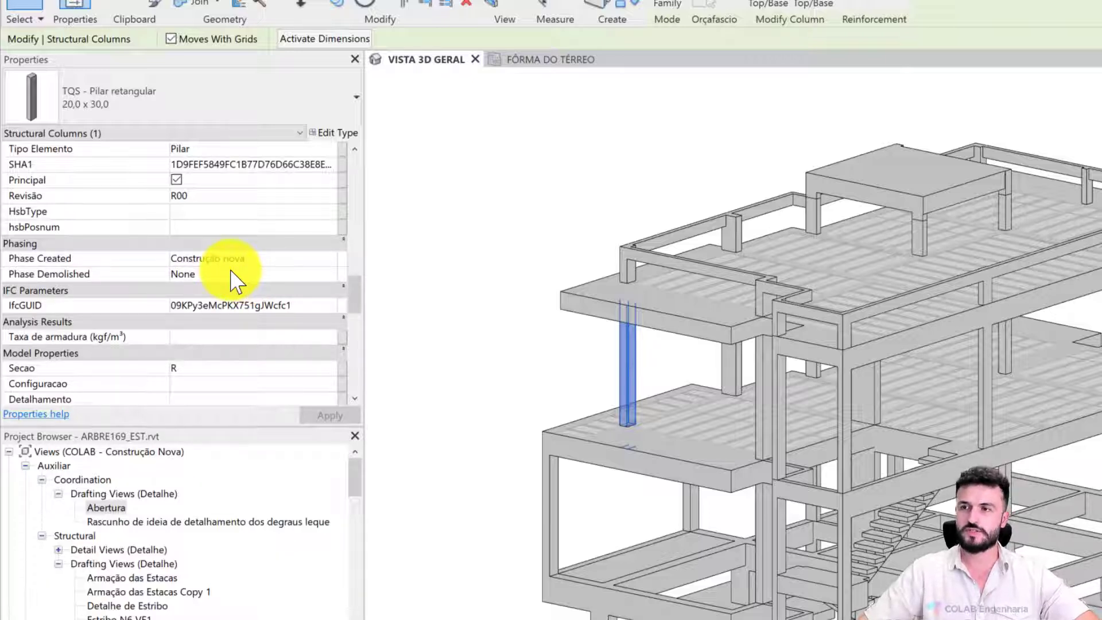
left_click(713, 434)
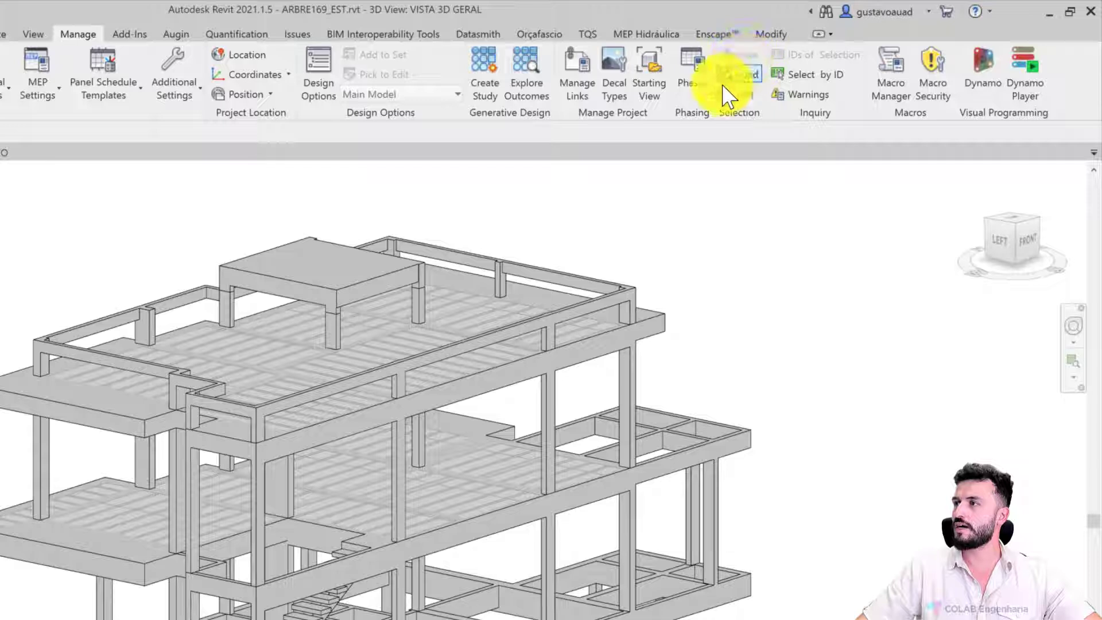
Step: Select the elements around the upper front corner, view the save and load selection options, and clear the selection
left_click(799, 313)
left_click_drag(760, 338, 476, 414)
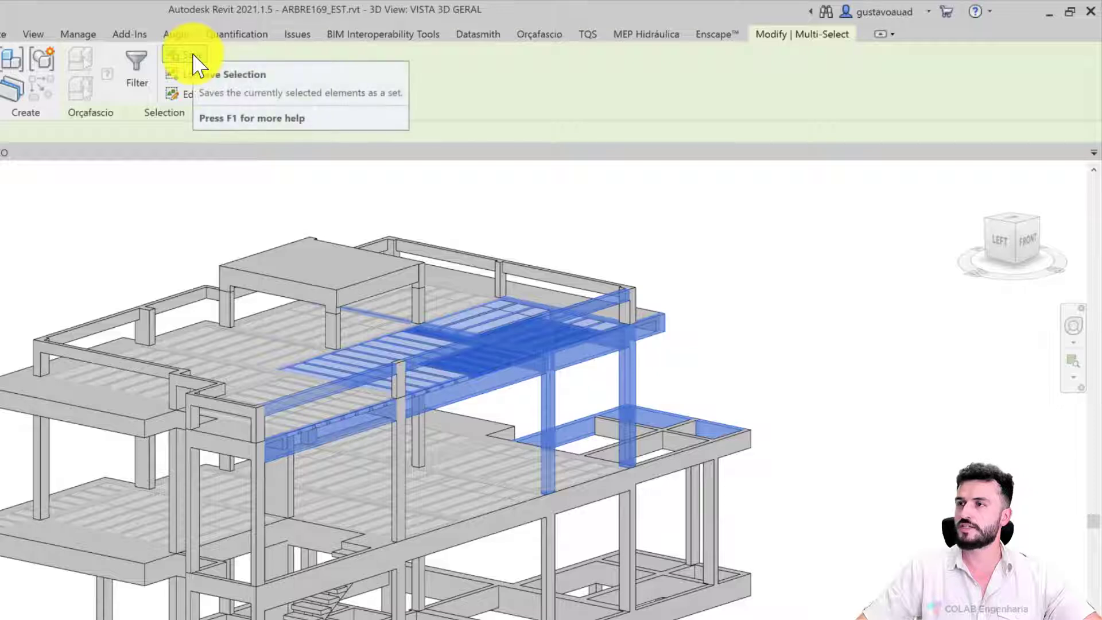
left_click(193, 91)
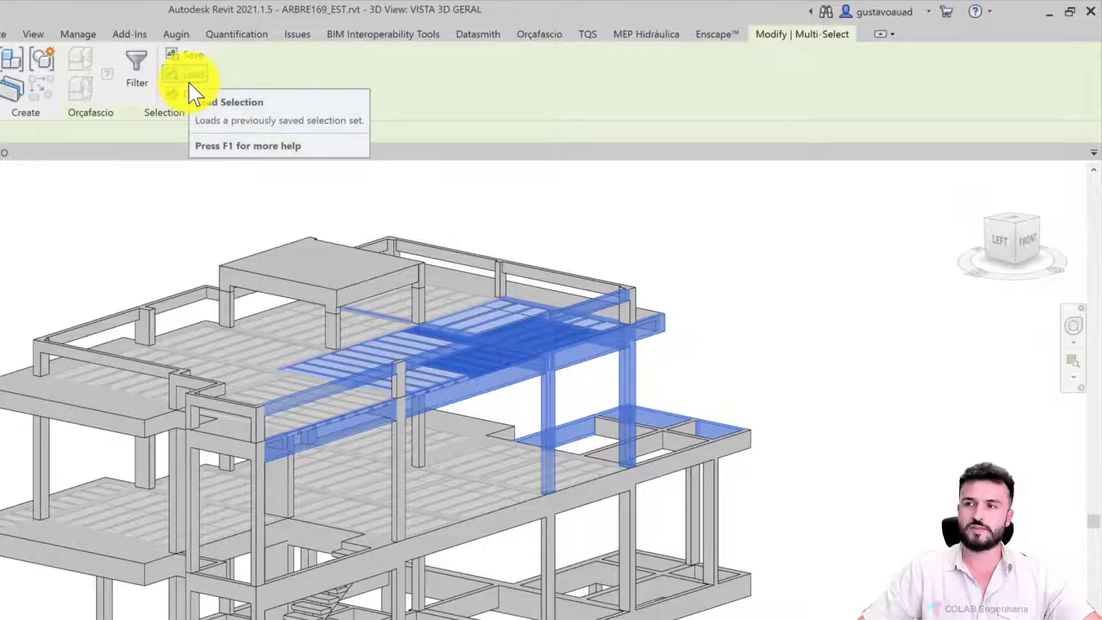
key("Escape")
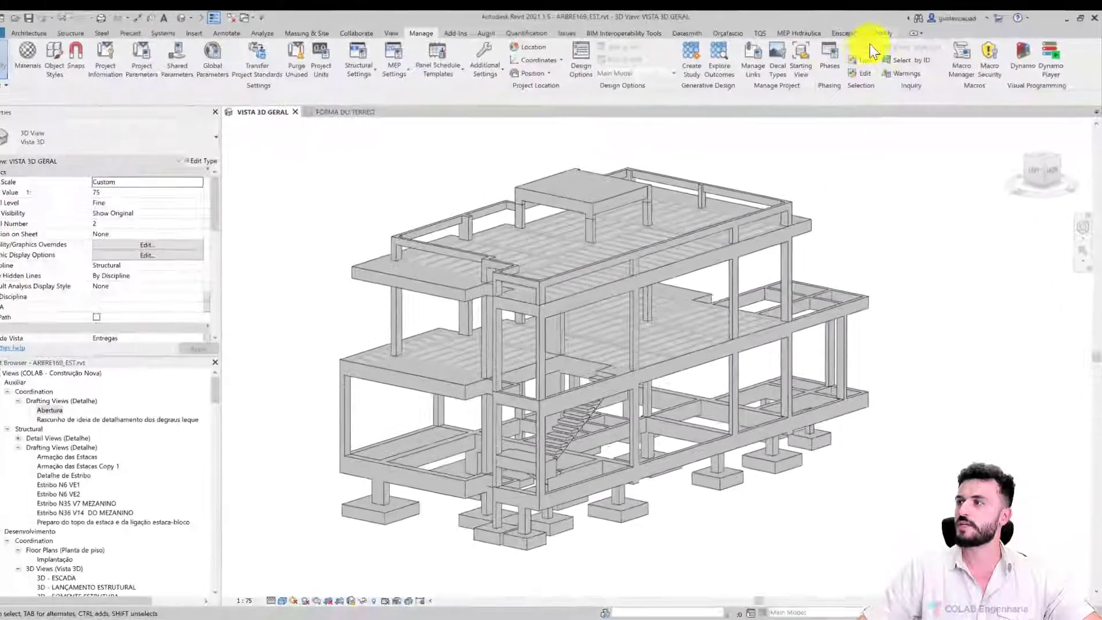
Step: Look up the element ID of the upper-floor corner column, copy it and deselect the column
left_click(914, 59)
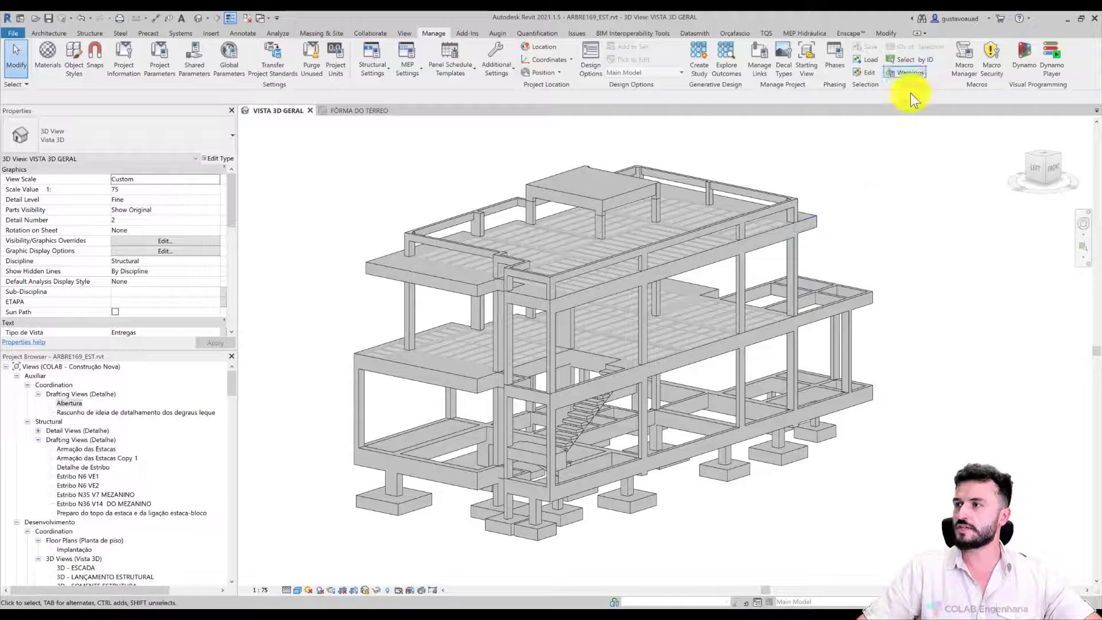
left_click(795, 266)
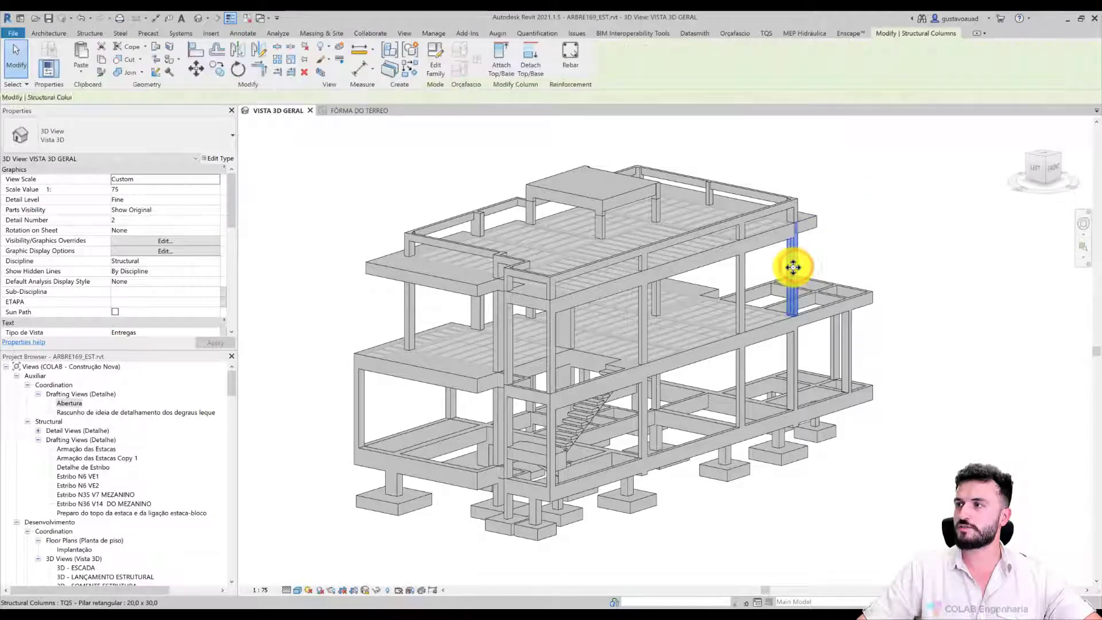
mouse_move(228, 185)
left_mouse_down()
mouse_move(217, 329)
mouse_move(241, 171)
left_mouse_up()
left_click(434, 33)
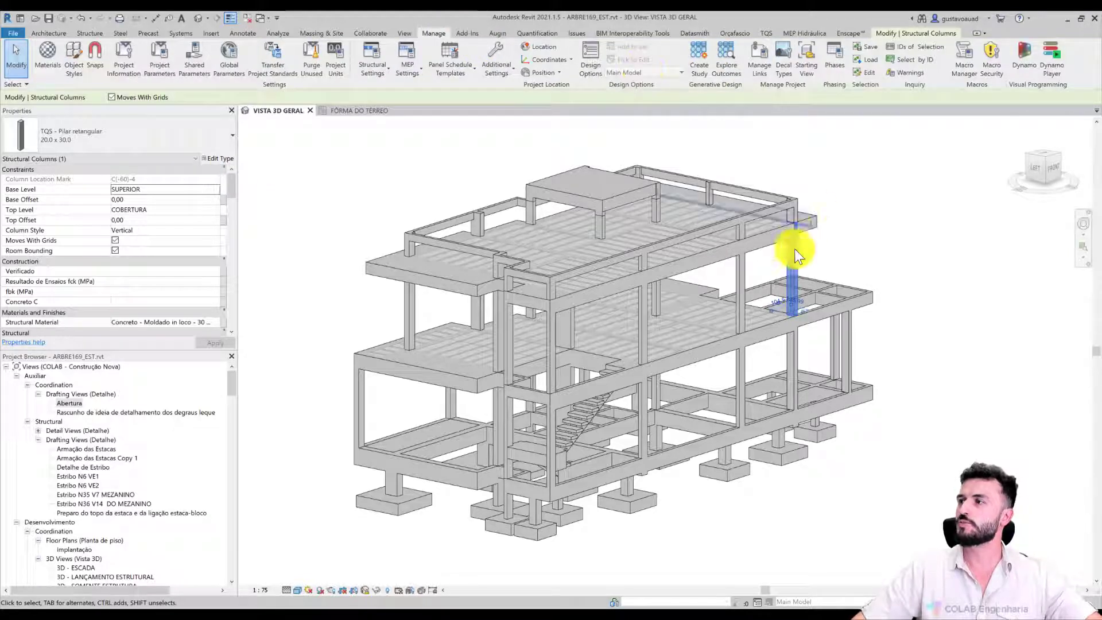
left_click(915, 50)
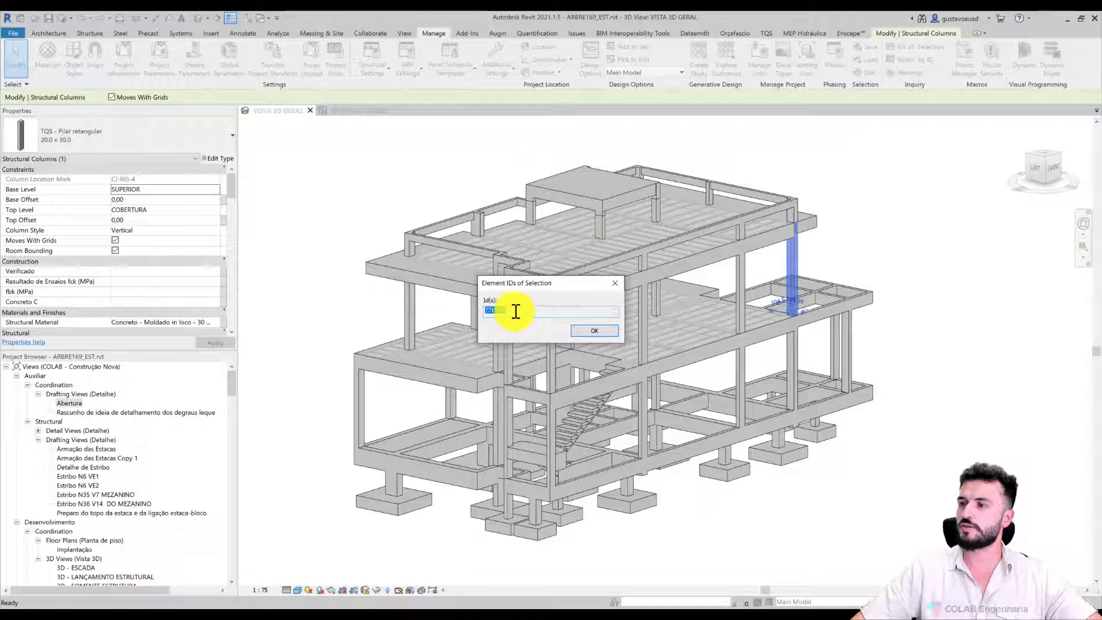
left_click_drag(516, 311, 481, 312)
key("ctrl+c")
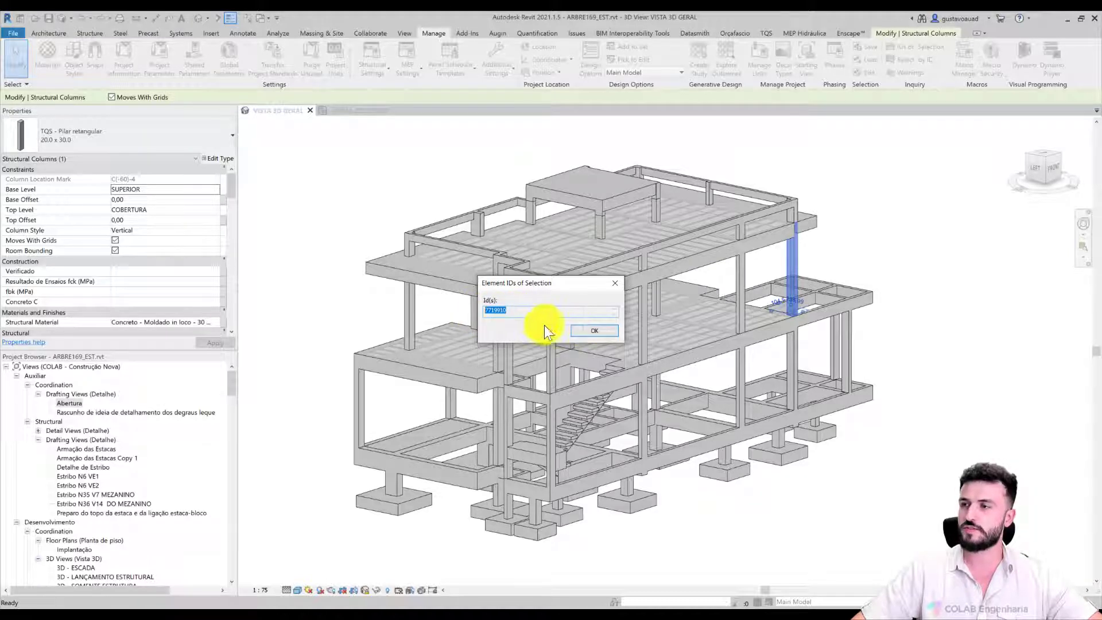
left_click(583, 331)
left_click(943, 310)
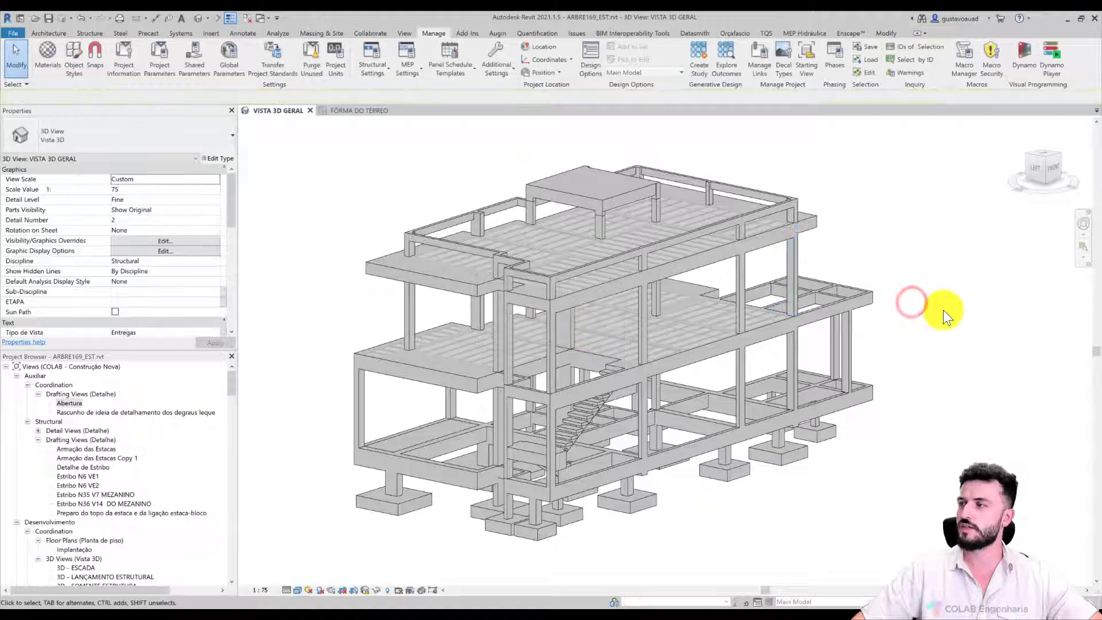
Step: Find the corner column in the model by its copied element ID, and clear the selection after locating it
left_click(921, 63)
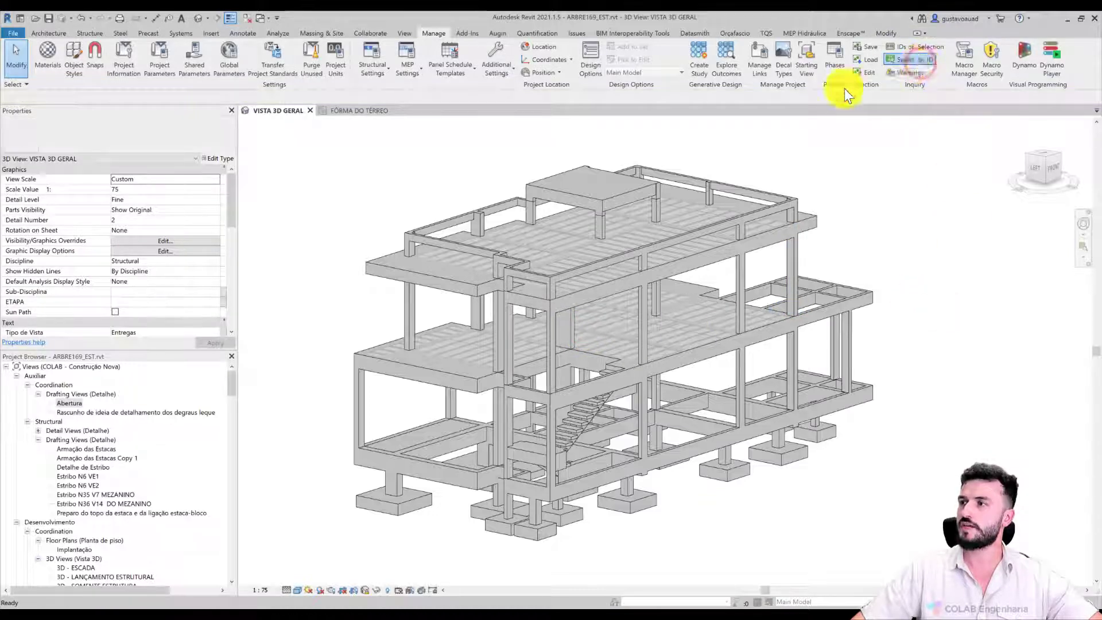
key("ctrl+v")
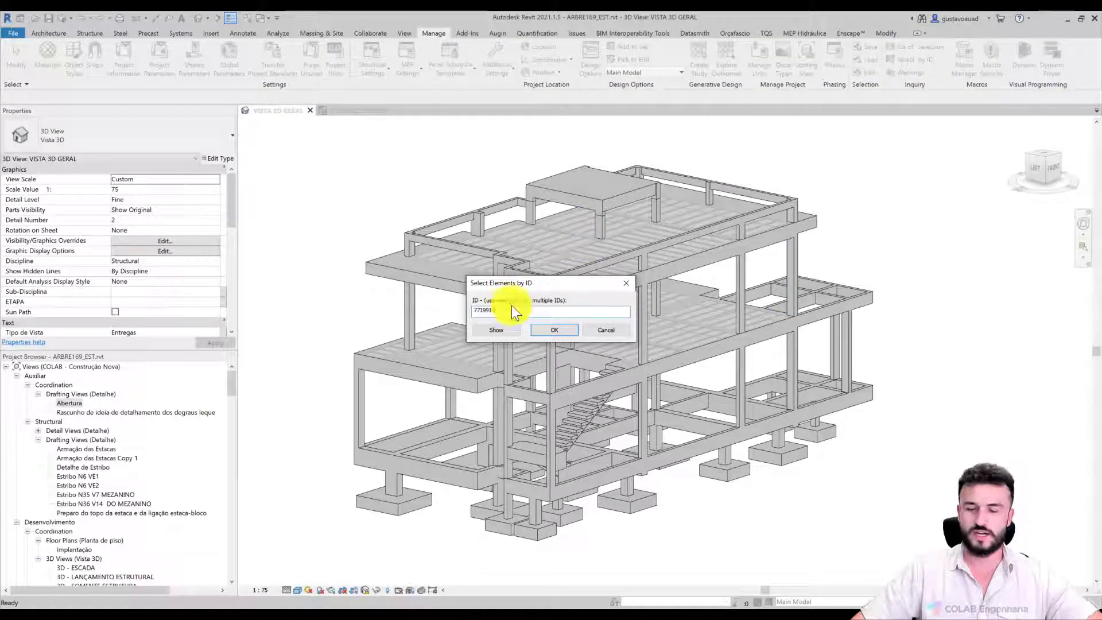
left_click(552, 331)
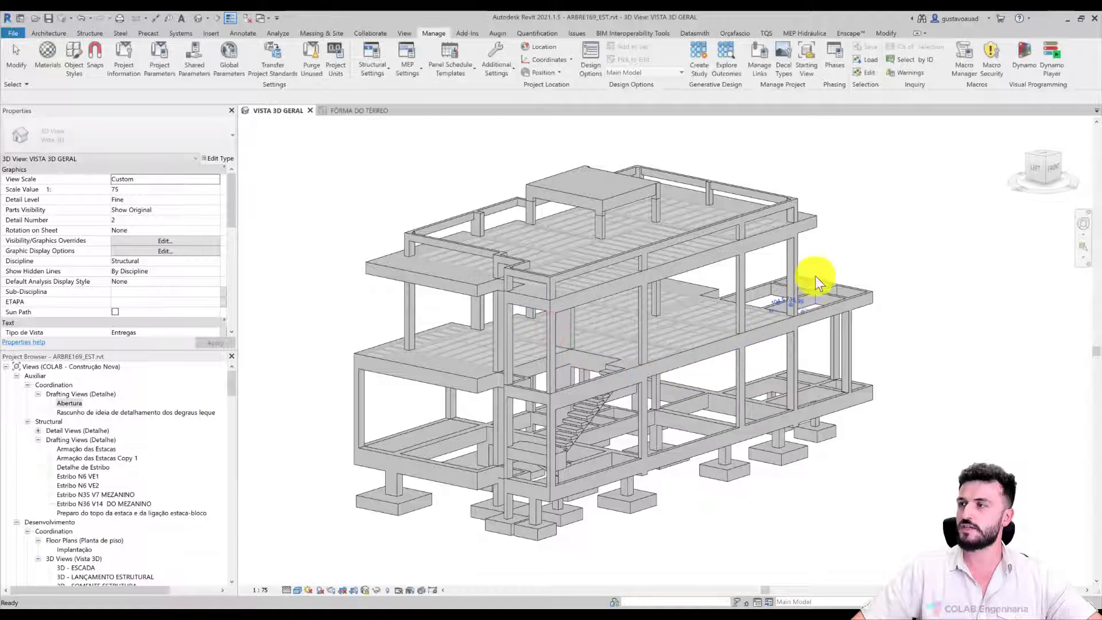
left_click(789, 264)
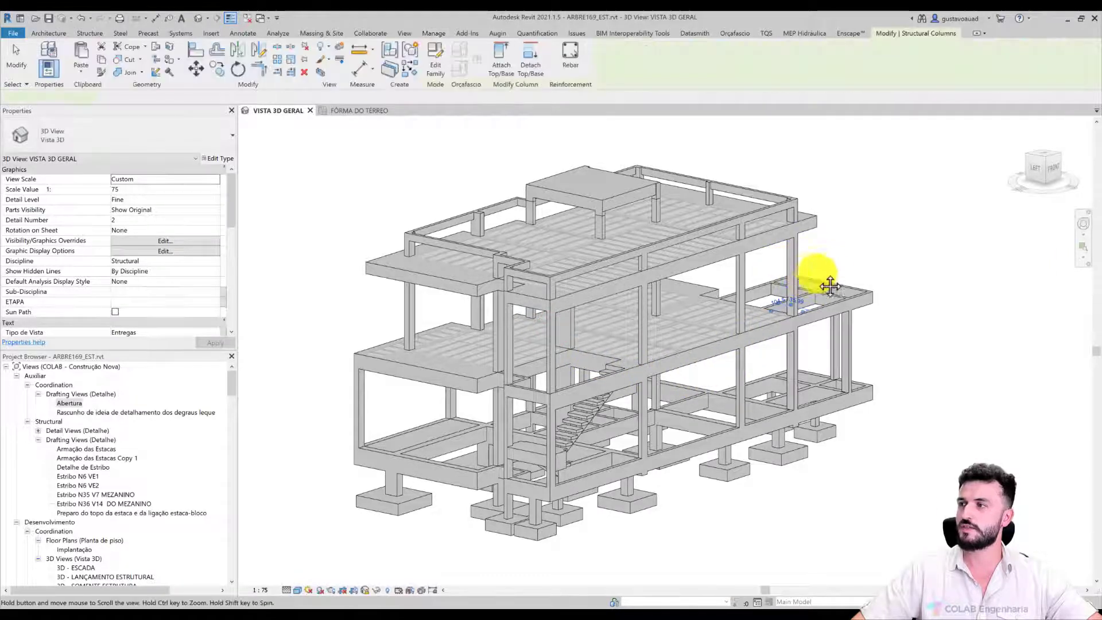
middle_click_drag(912, 263, 899, 266)
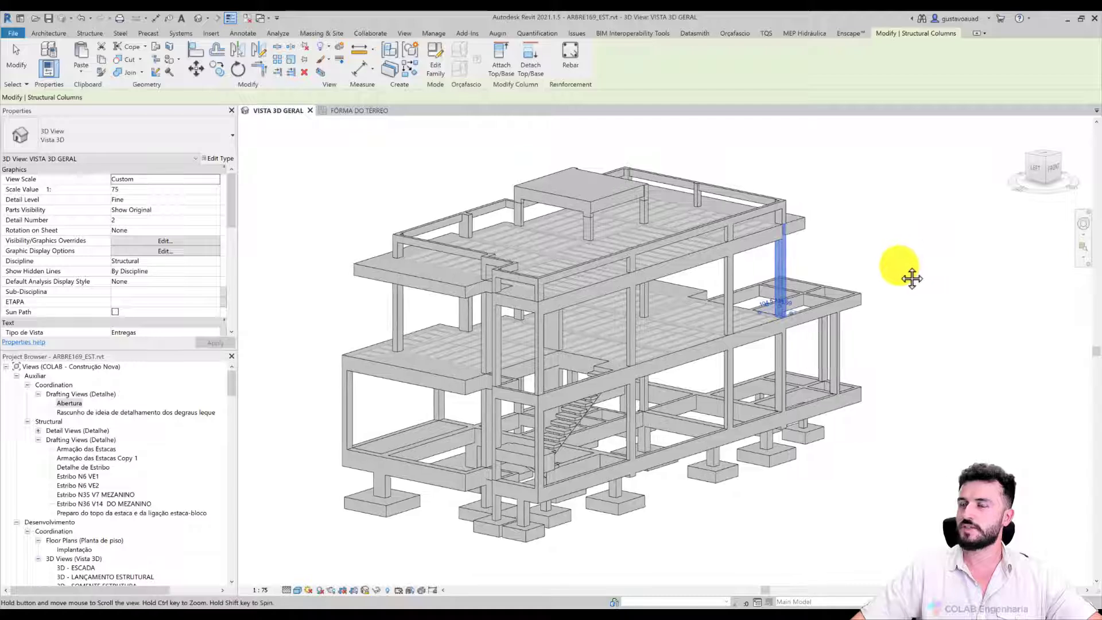
left_click(898, 266)
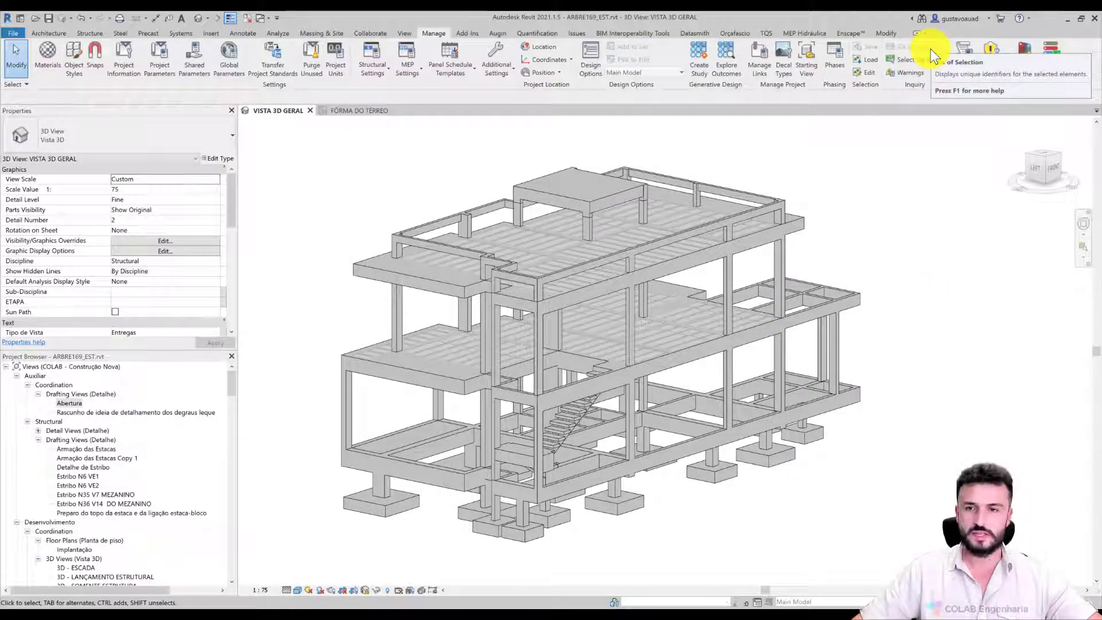
Step: Review the model's warnings about off-axis sketch lines and rebar outside its host, and close the list
left_click(912, 73)
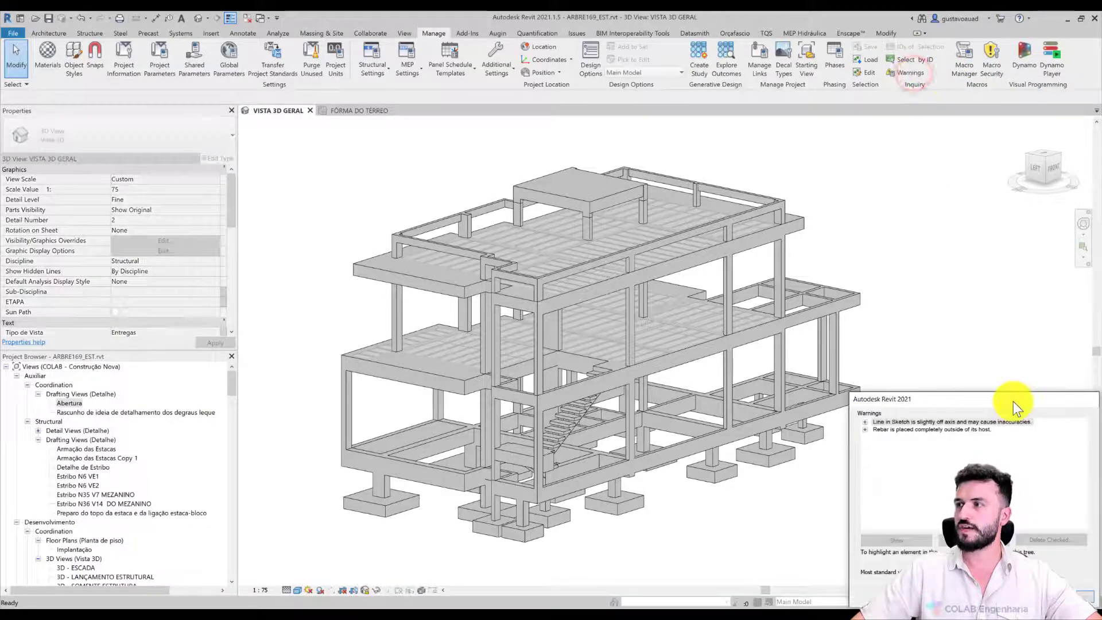
left_click(863, 428)
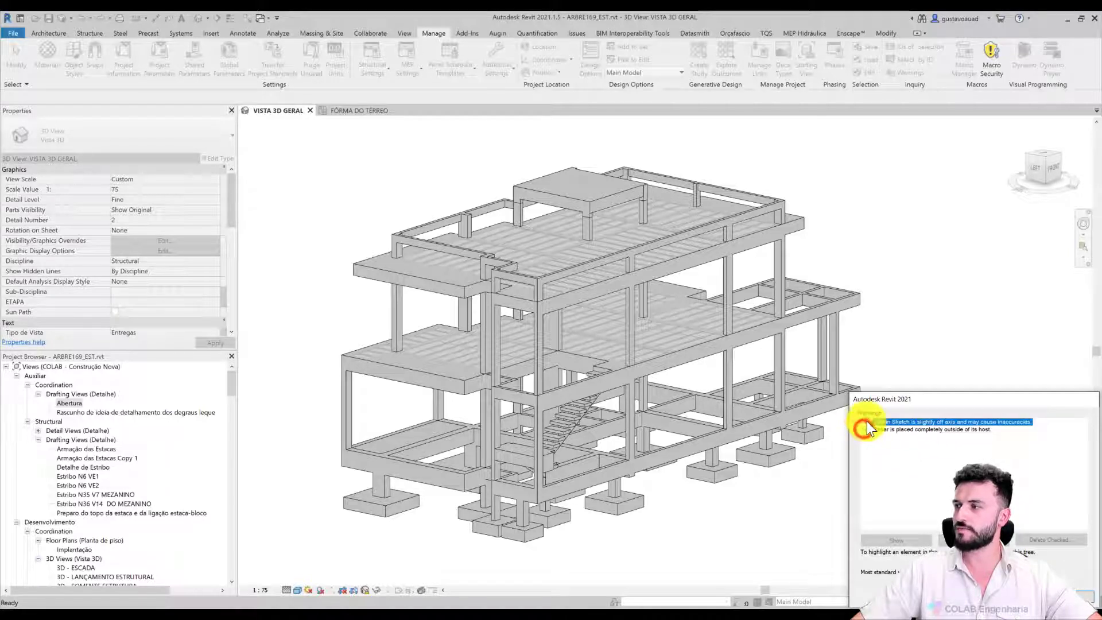
left_click(866, 425)
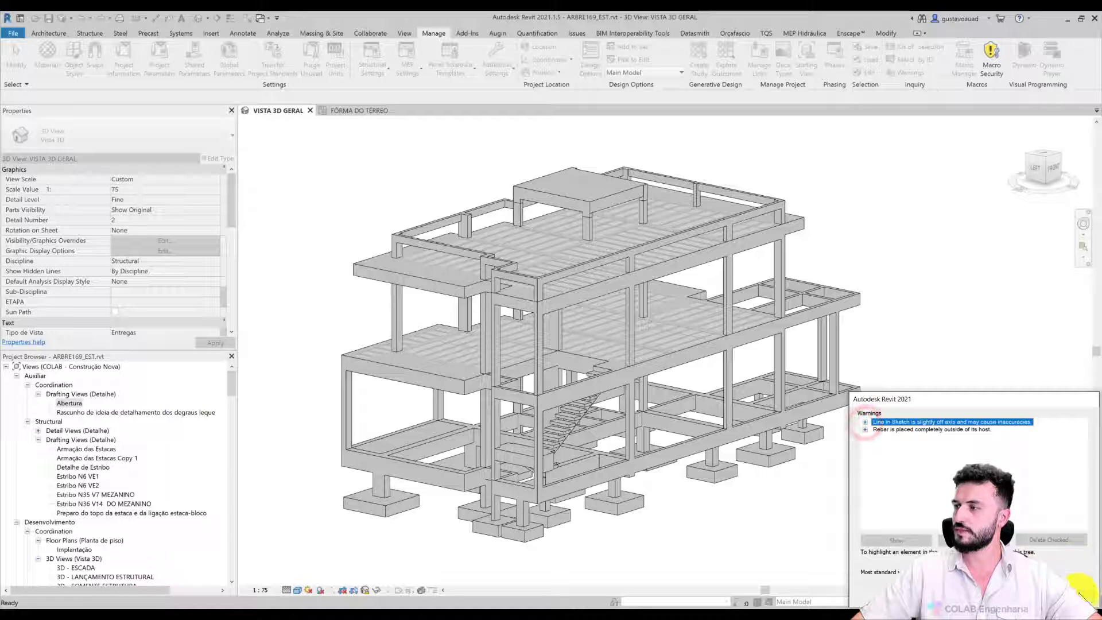
left_click(1081, 597)
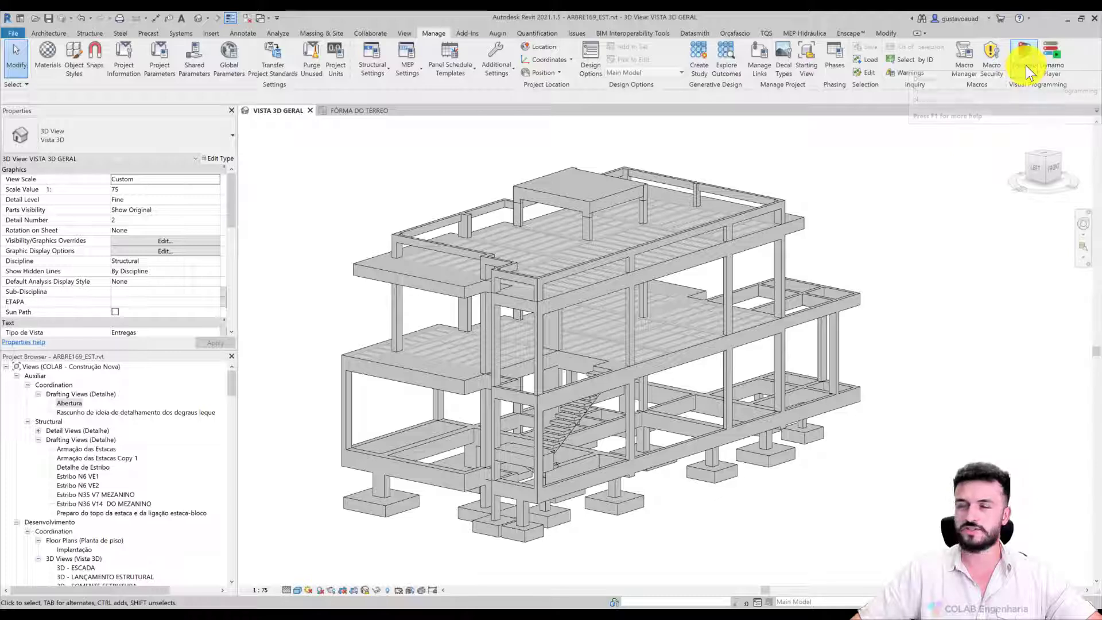
Step: Look over the installed add-in commands and the list of external tools without running any
left_click(474, 33)
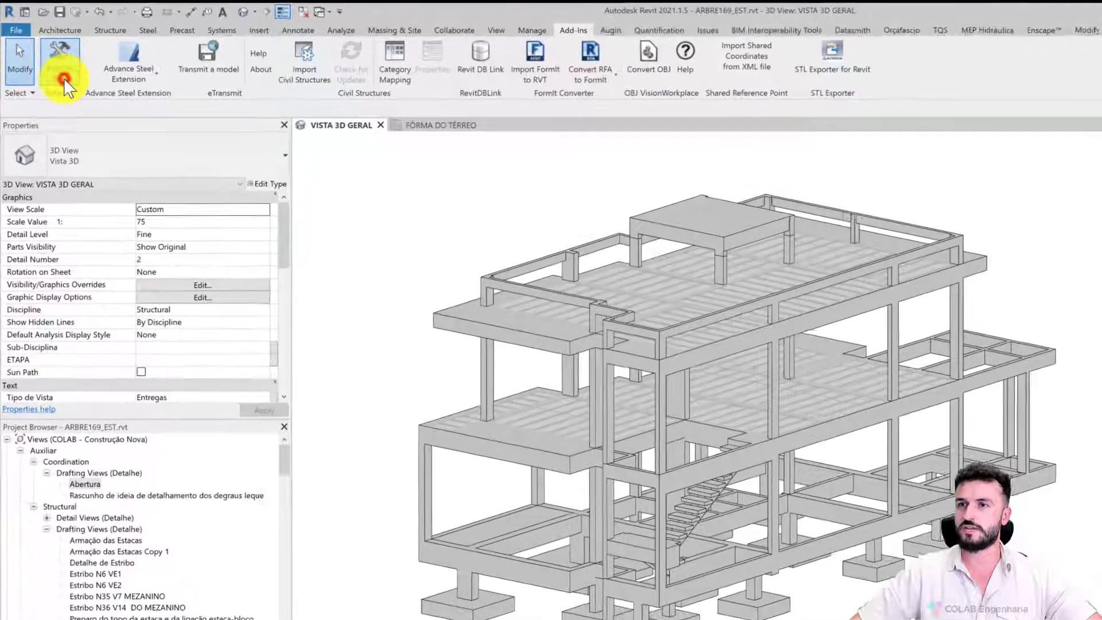
left_click(53, 65)
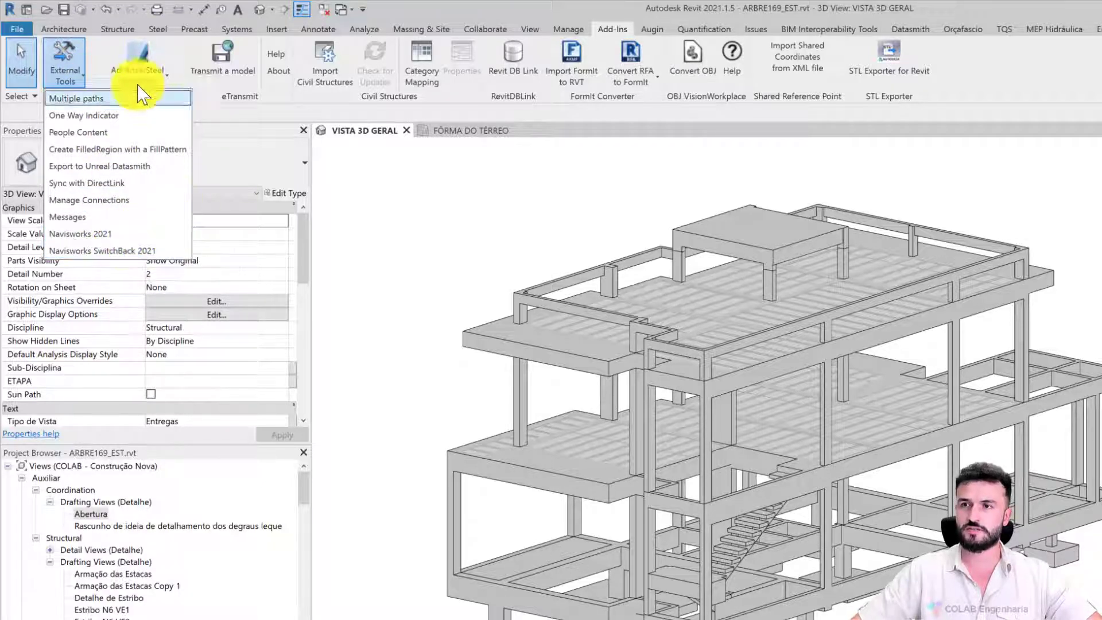
left_click(279, 86)
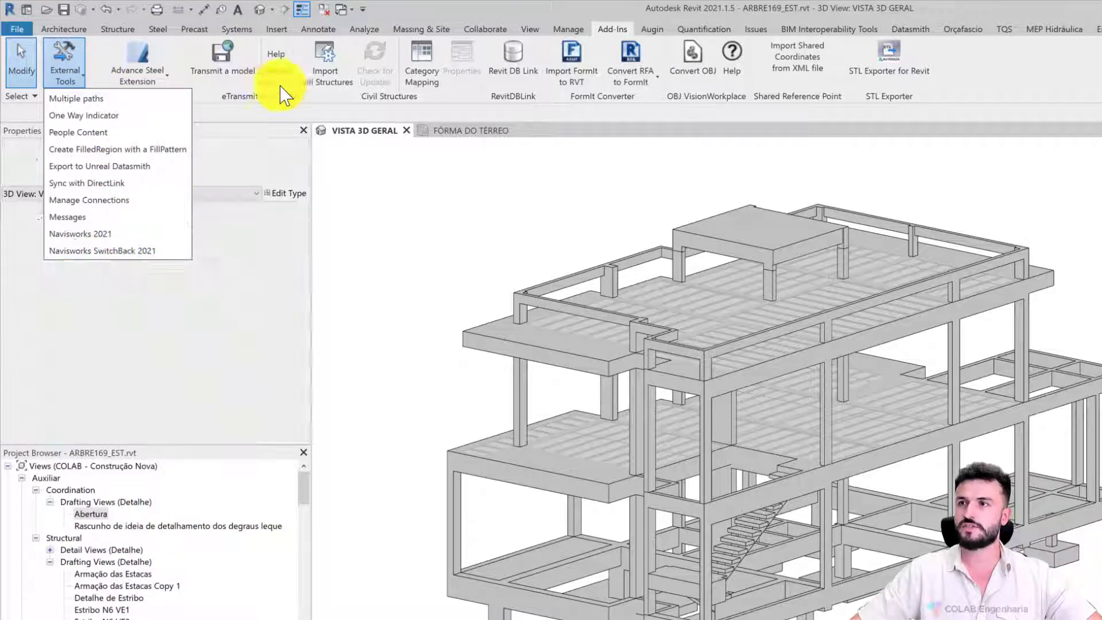
Step: Review the commands offered by the Augin, Quantification, Issues and BIM Interoperability Tools add-ins
left_click(651, 30)
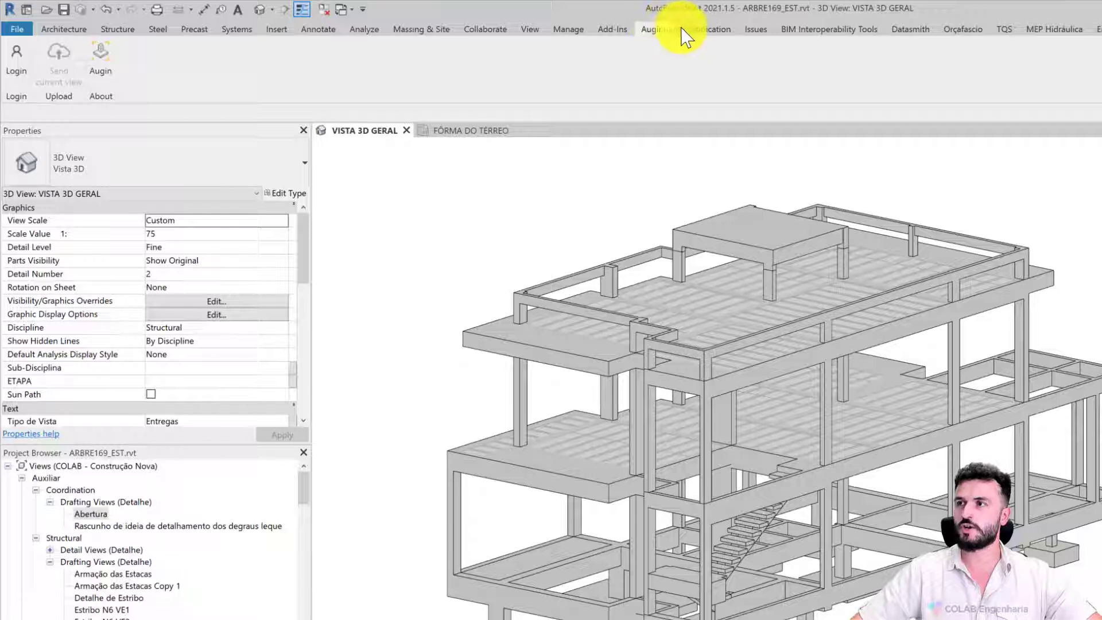
left_click(701, 29)
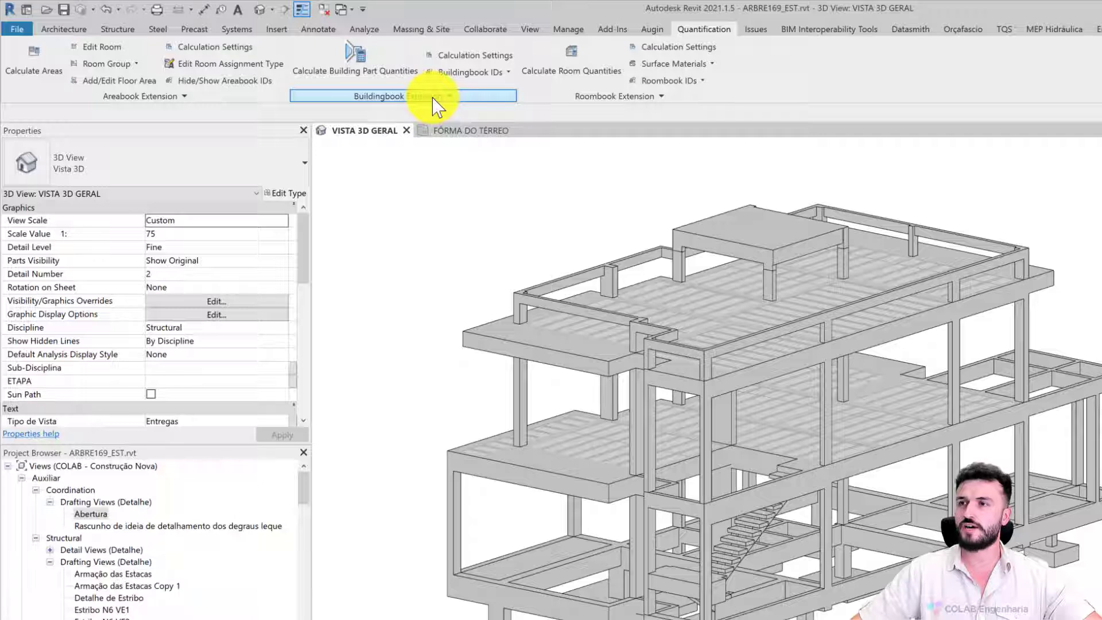
left_click(757, 28)
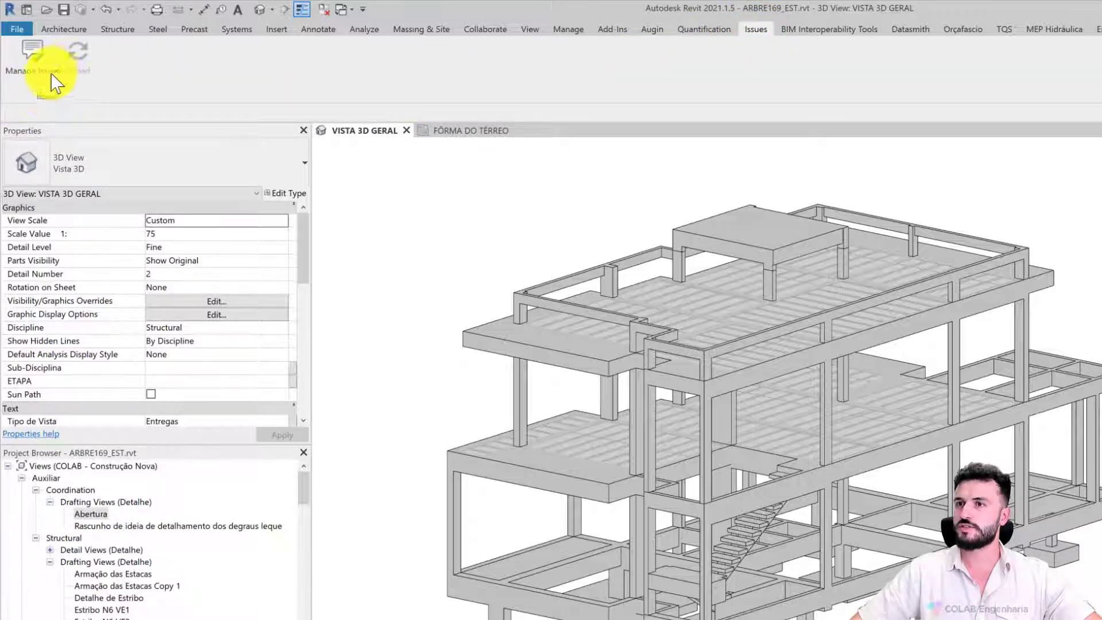
left_click(833, 31)
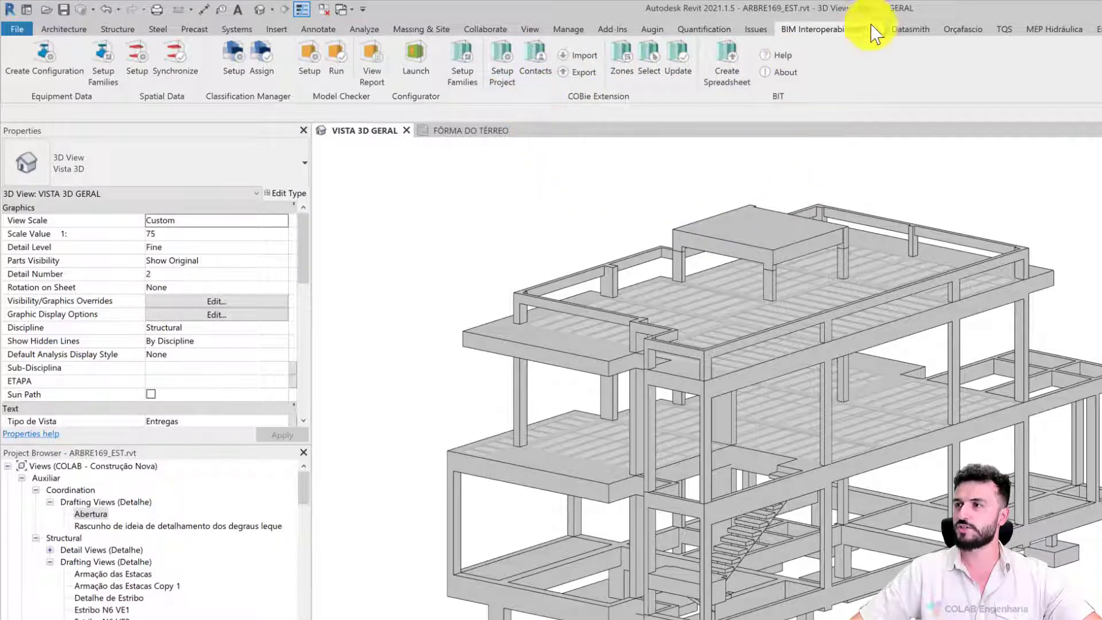
Step: Review the commands offered by the Datasmith, Orçafascio, TQS, MEP Hidráulica and Enscape add-ins
left_click(912, 30)
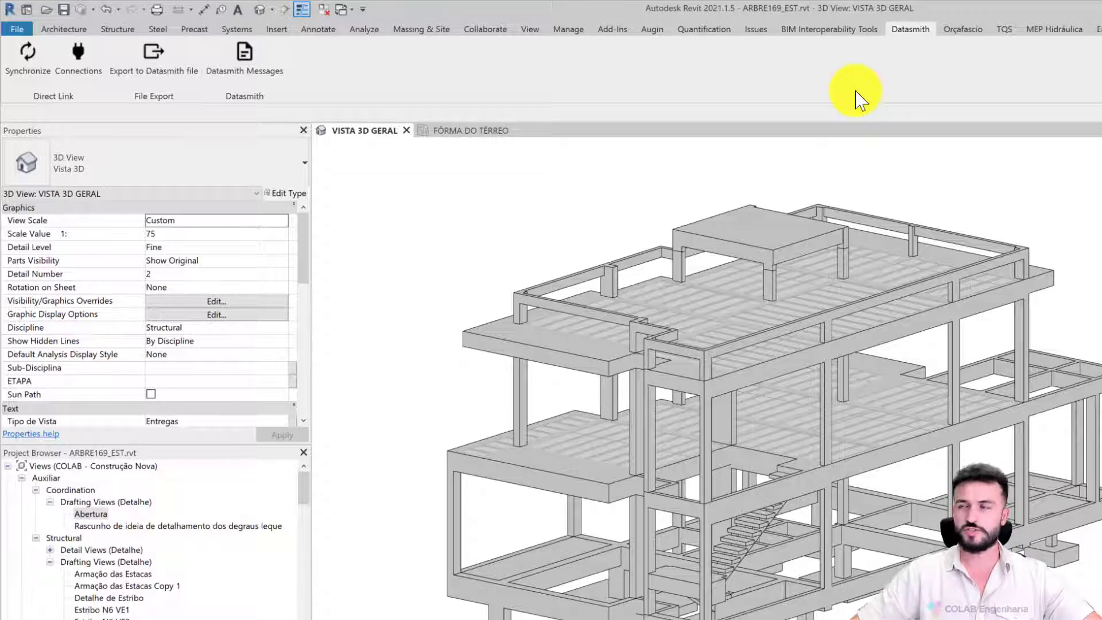
left_click(952, 32)
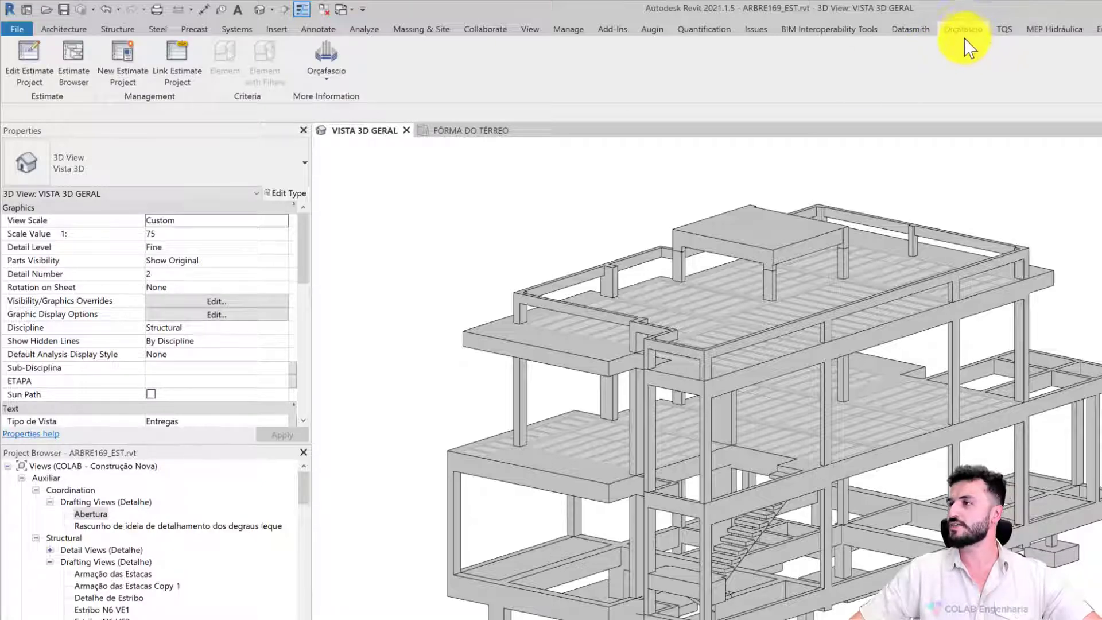
left_click(1005, 30)
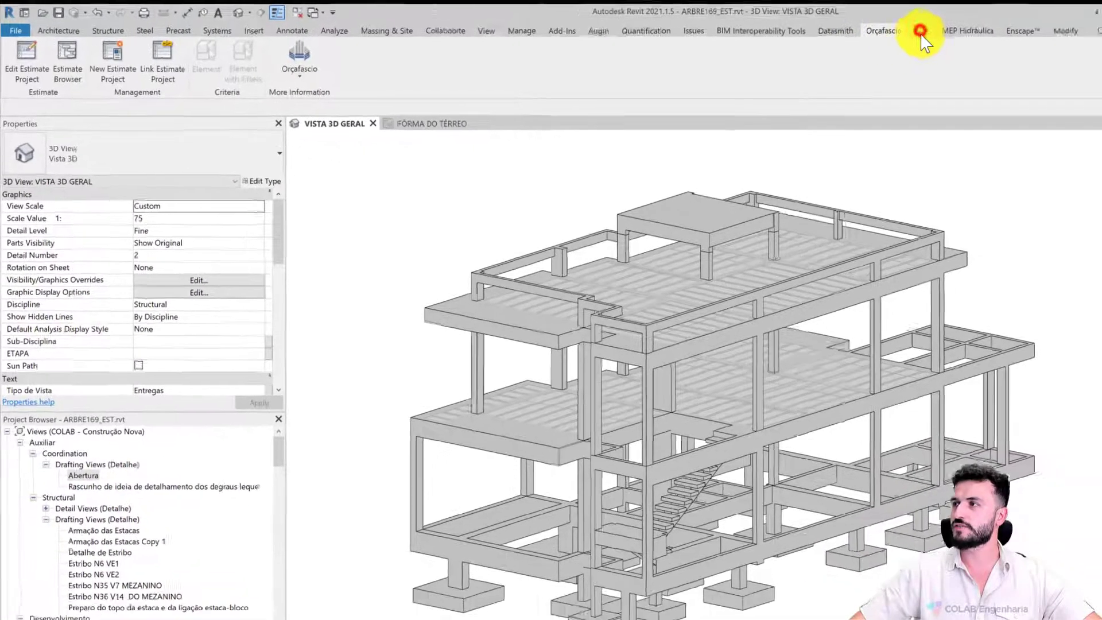
left_click(968, 30)
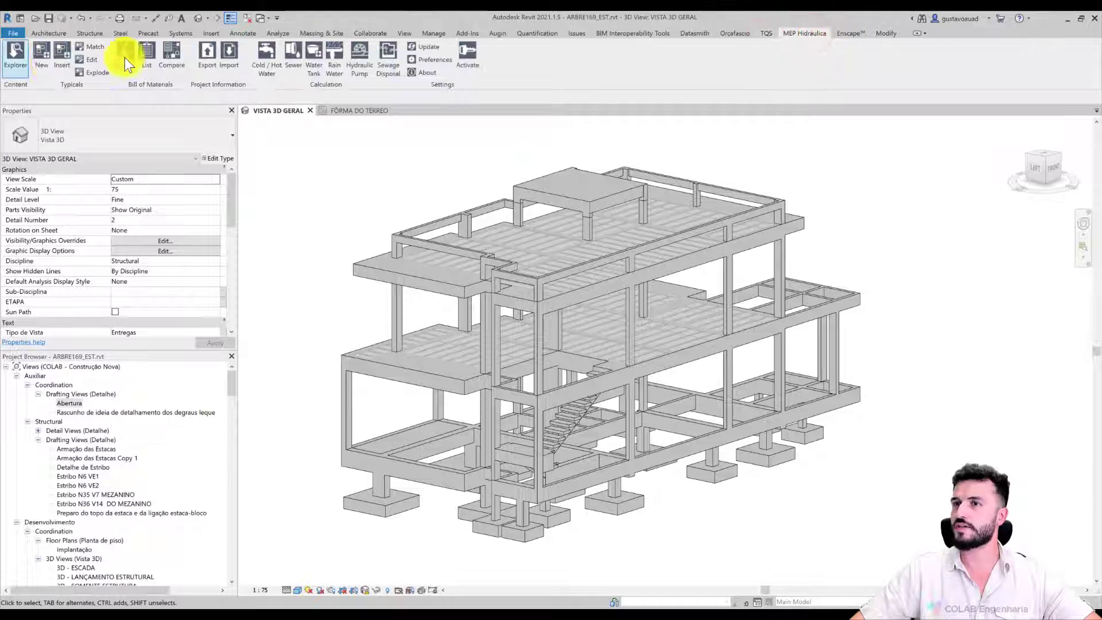
left_click(852, 35)
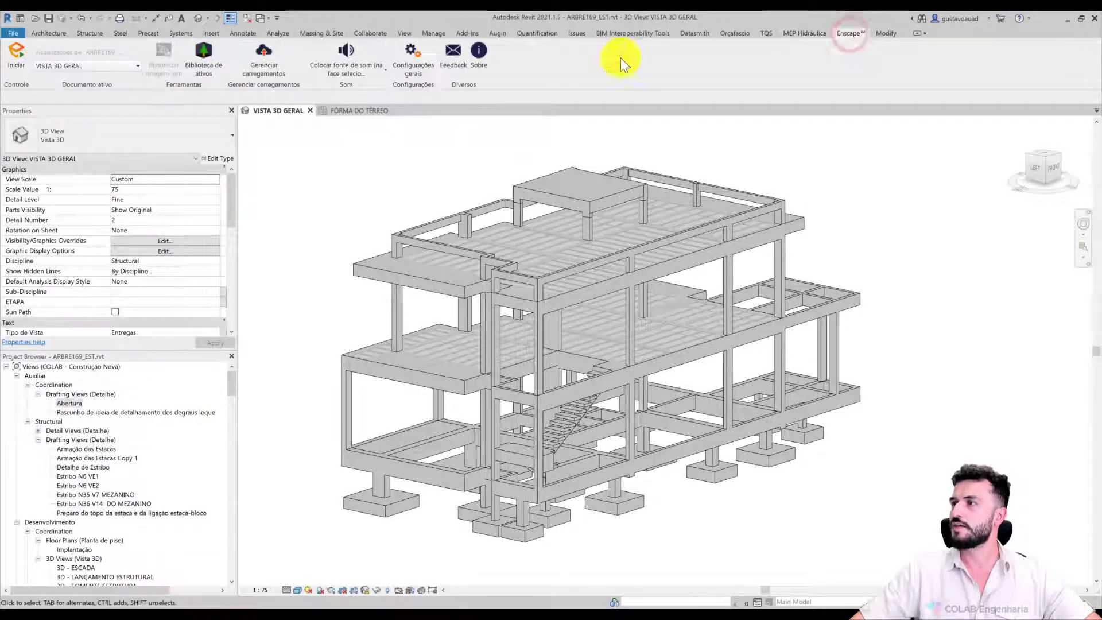
Step: Look over the Modify, Architecture and Massing & Site commands without running any
left_click(885, 34)
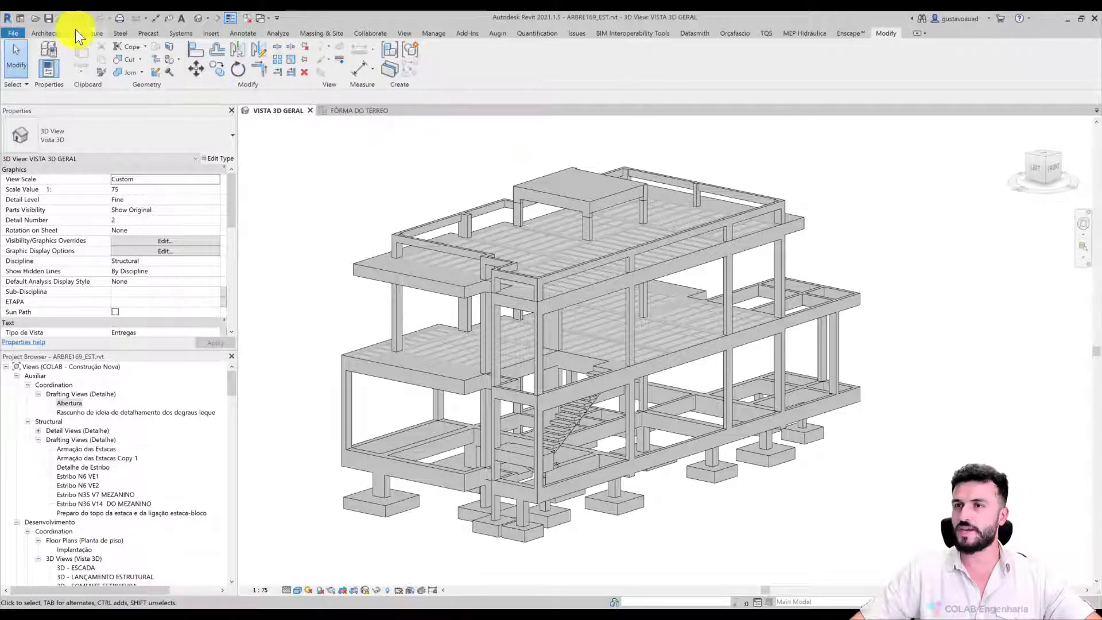
left_click(53, 33)
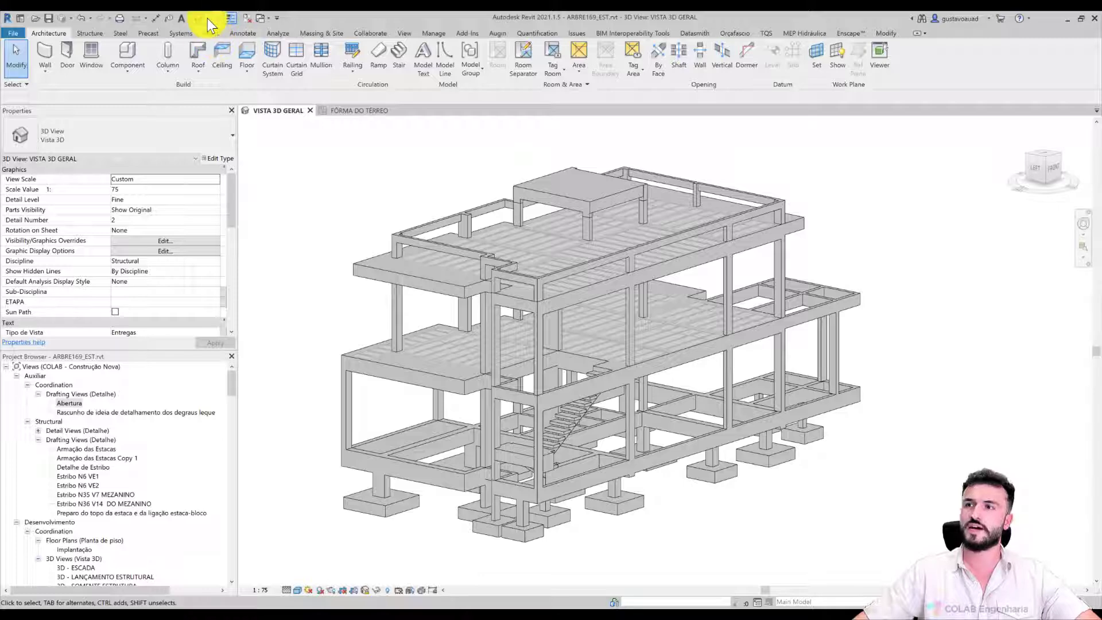
left_click(339, 32)
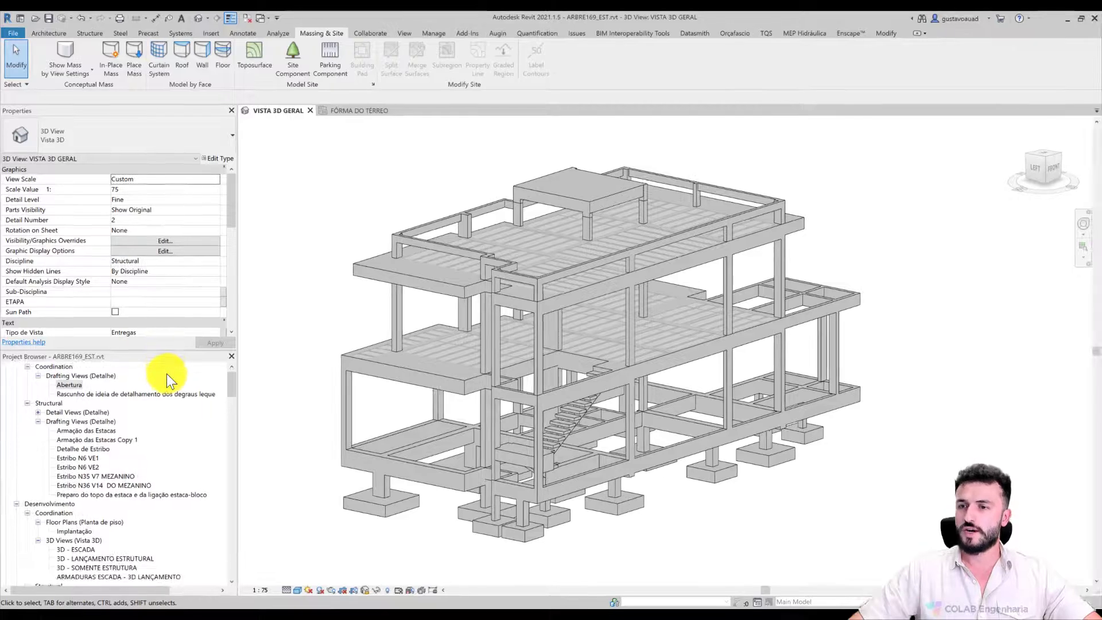
Step: Examine how the Project Browser organizes the model's views under Auxiliar, Desenvolvimento and Entregas
scroll(104, 402, "down", 2)
scroll(103, 406, "up", 2)
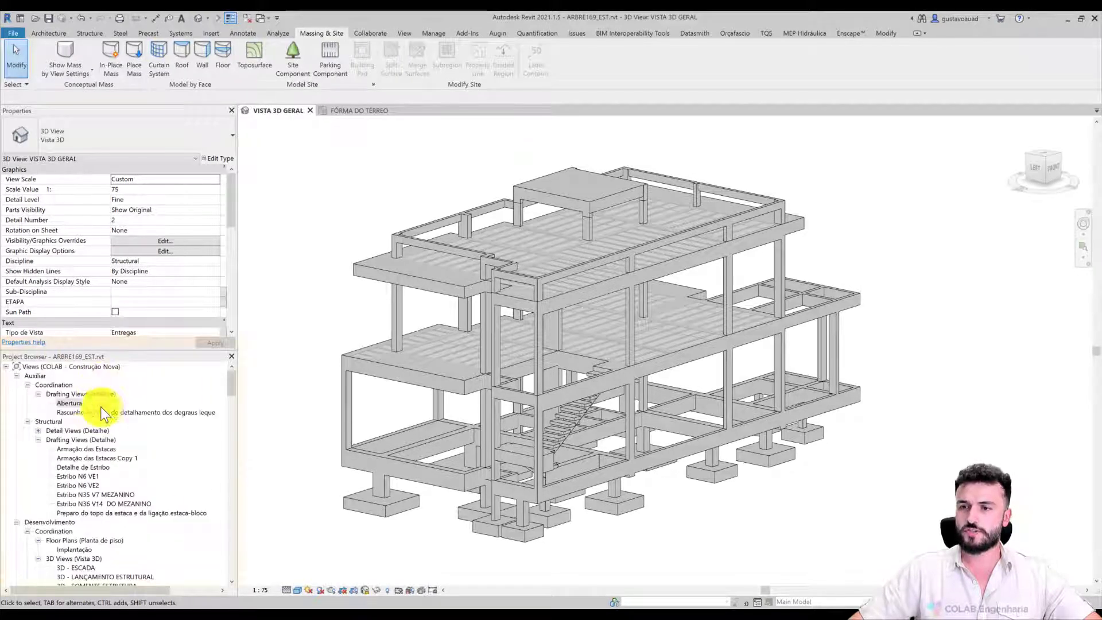
left_click(18, 374)
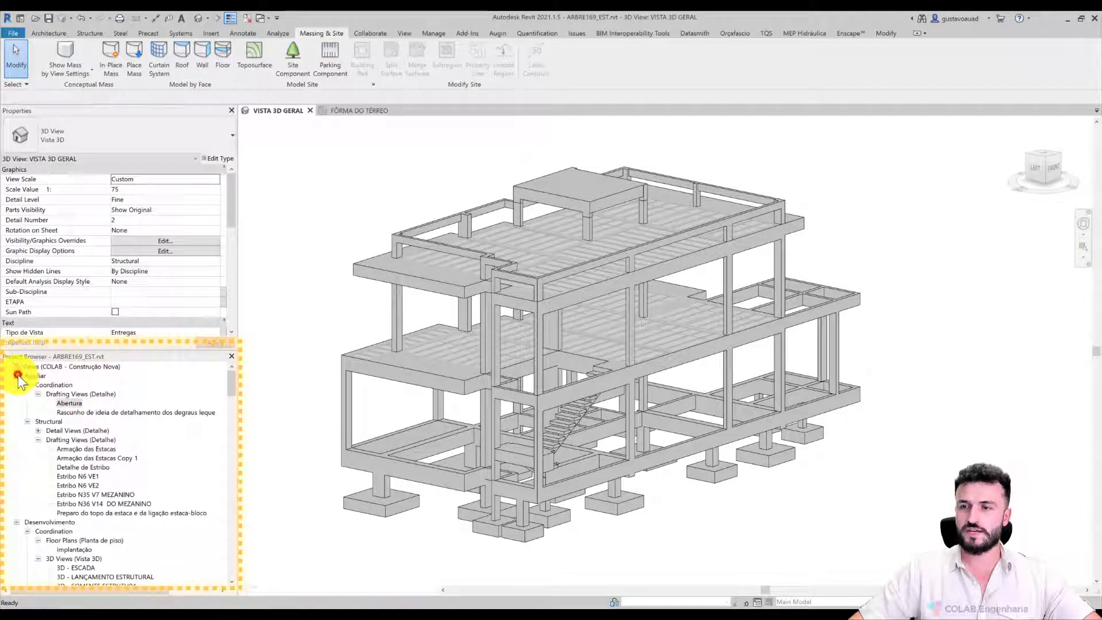
left_click(18, 375)
scroll(79, 417, "down", 10)
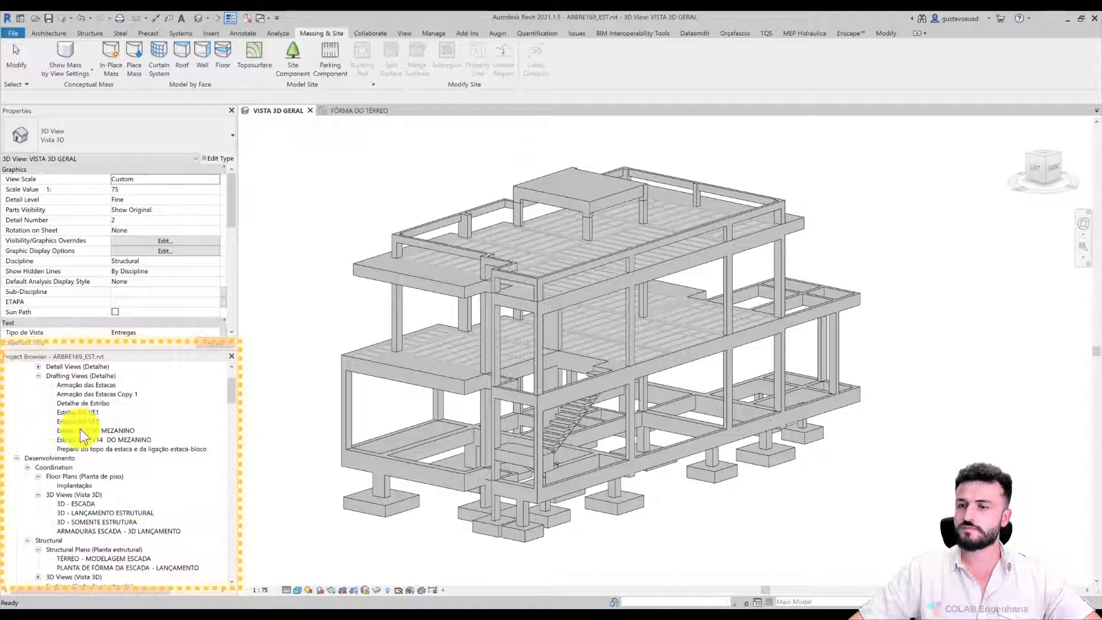
scroll(154, 443, "down", 5)
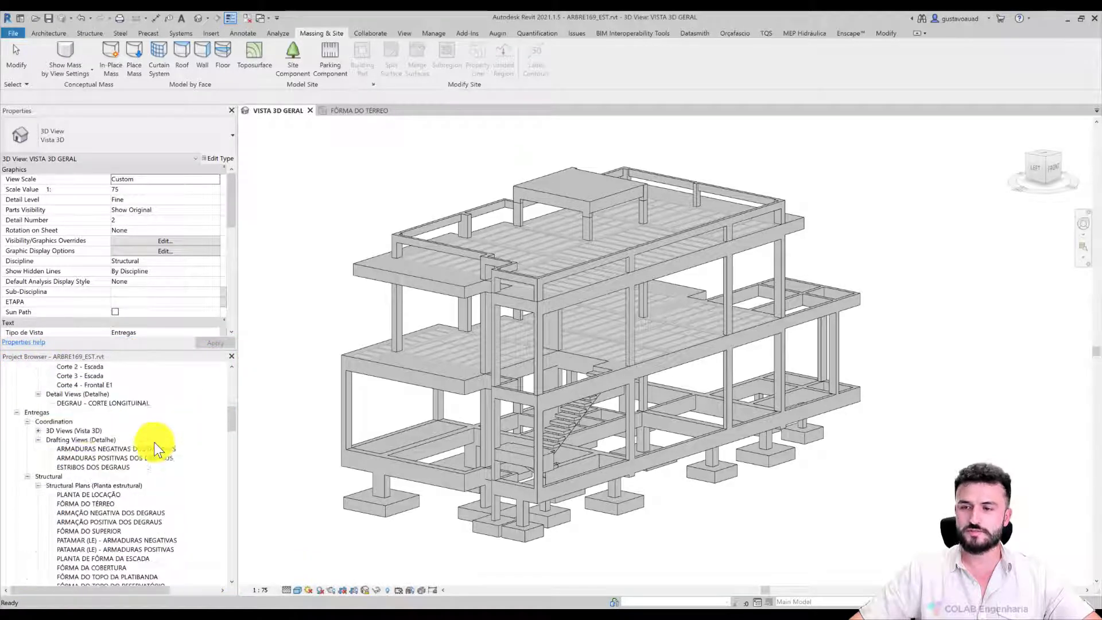
scroll(77, 430, "up", 3)
scroll(85, 470, "up", 12)
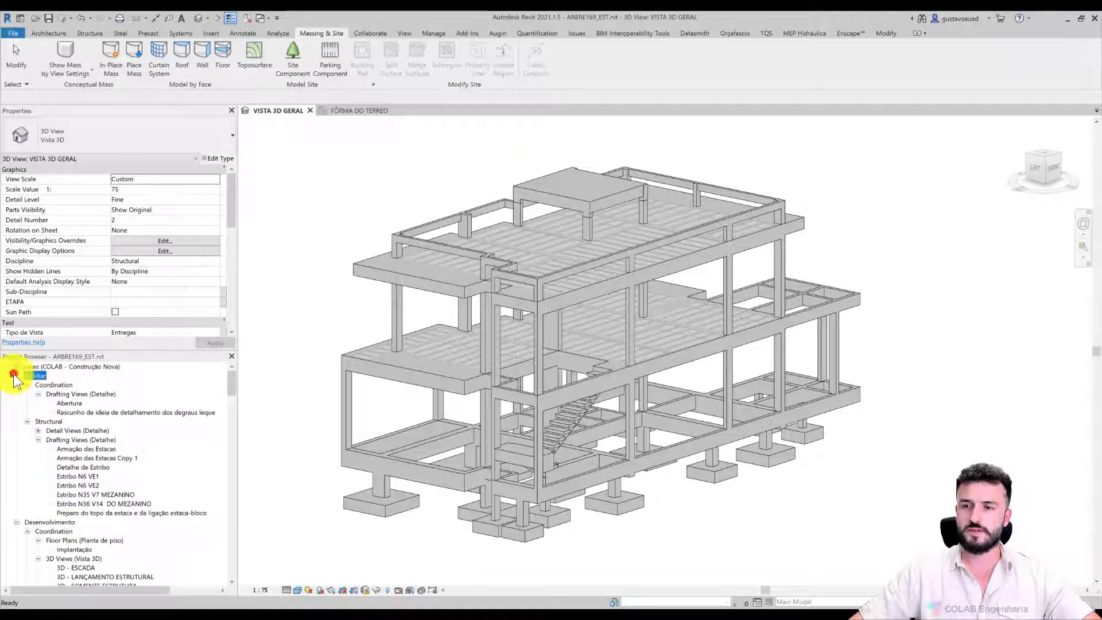
Step: Collapse the top-level view groups in the Project Browser and expand Desenvolvimento to examine its disciplines and view types
left_click(16, 375)
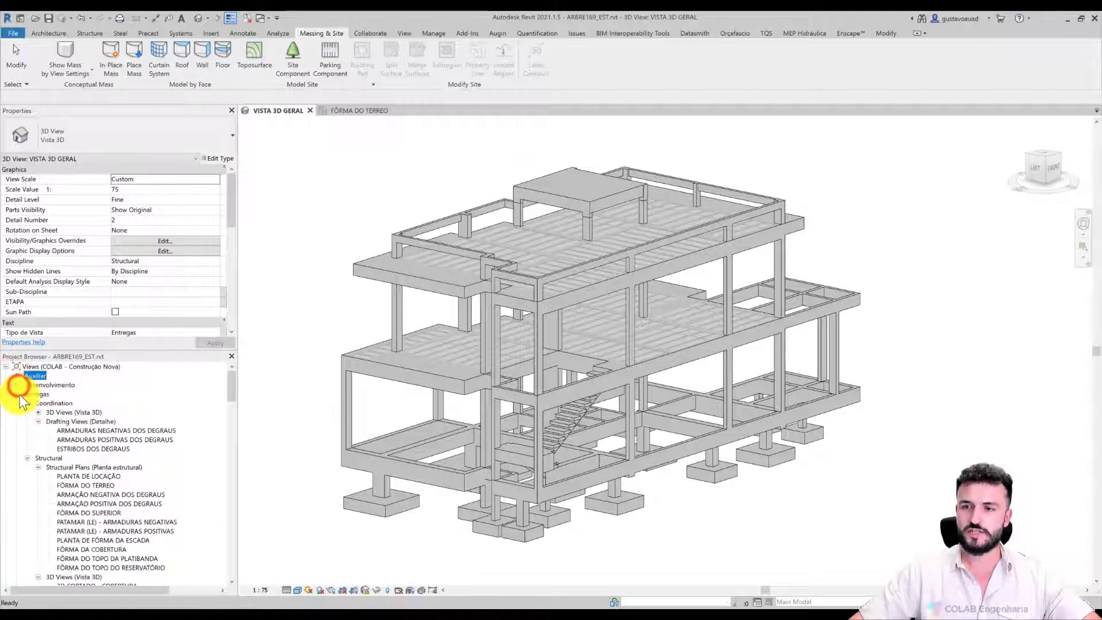
left_click(16, 393)
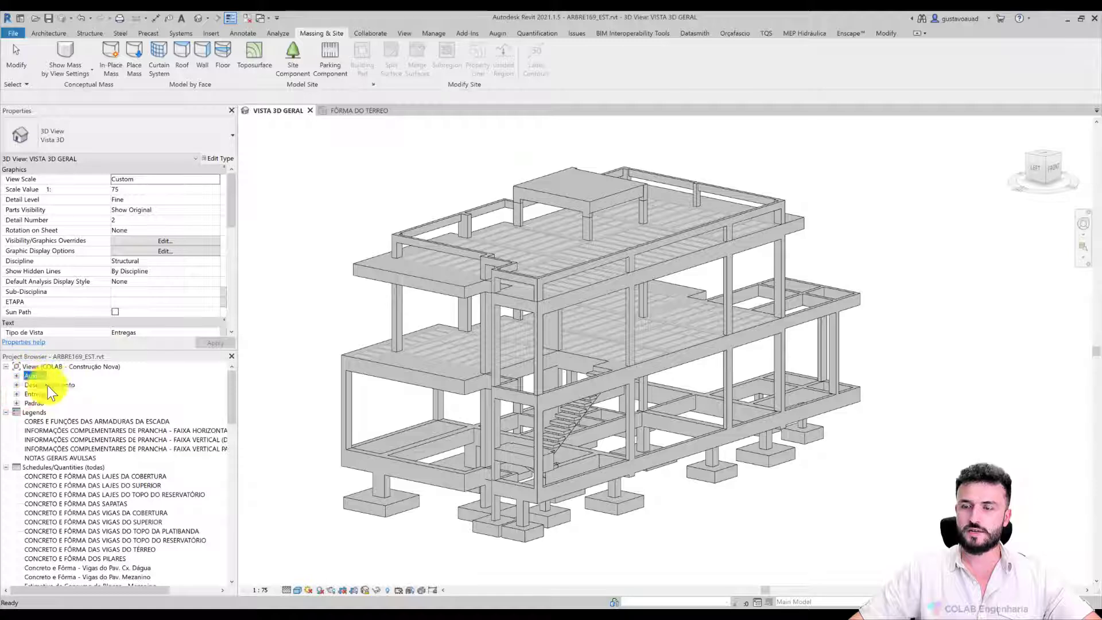
left_click(17, 384)
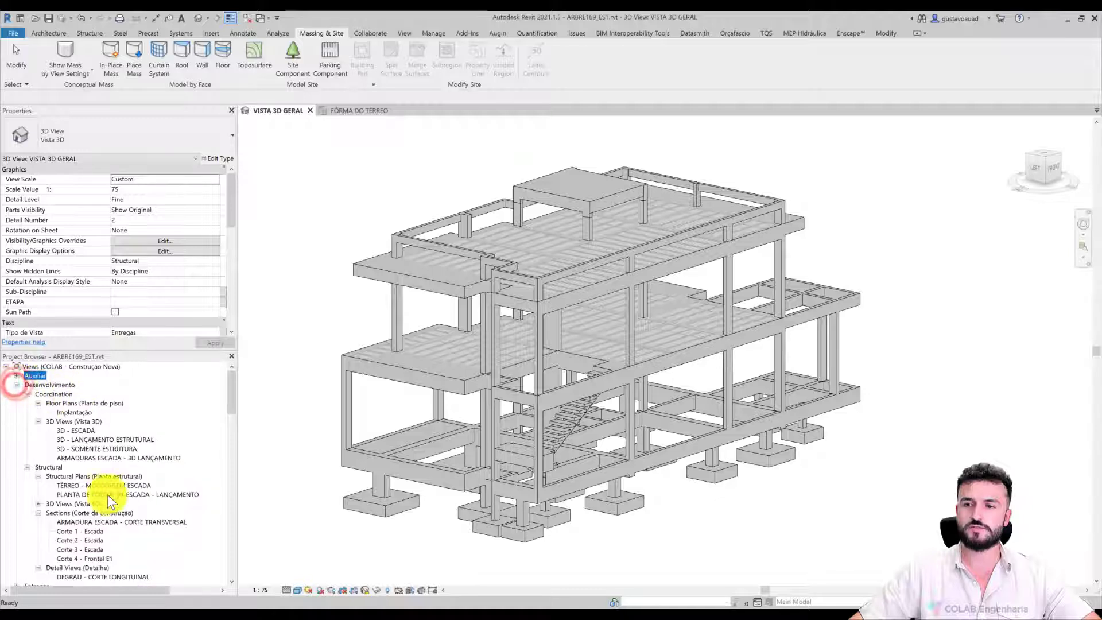
scroll(107, 494, "down", 3)
scroll(108, 494, "up", 3)
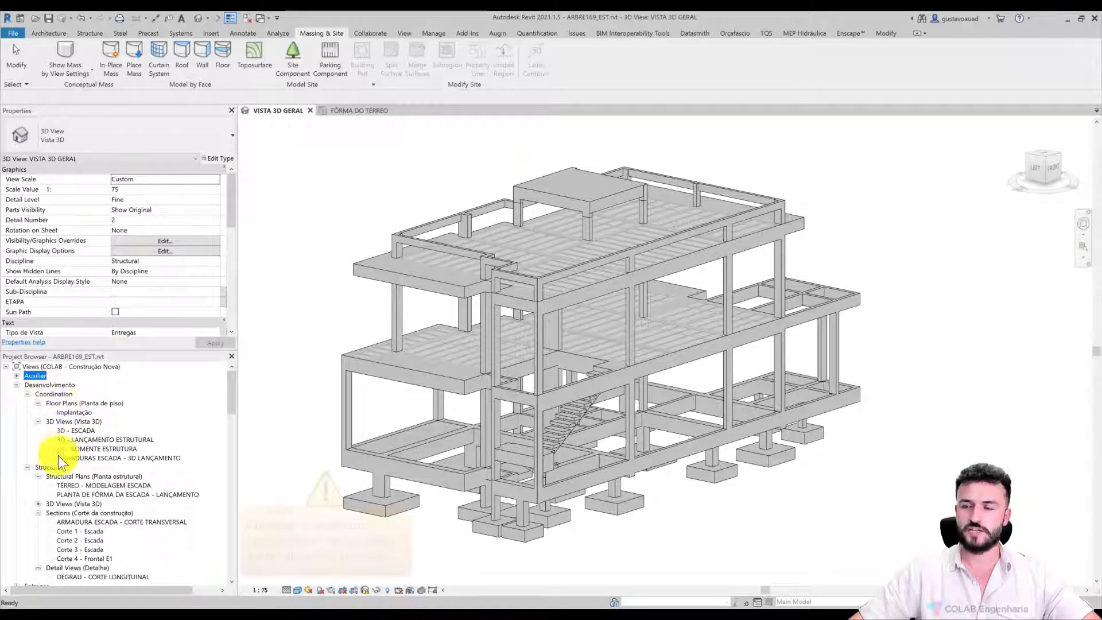
scroll(54, 467, "down", 2)
scroll(54, 469, "up", 3)
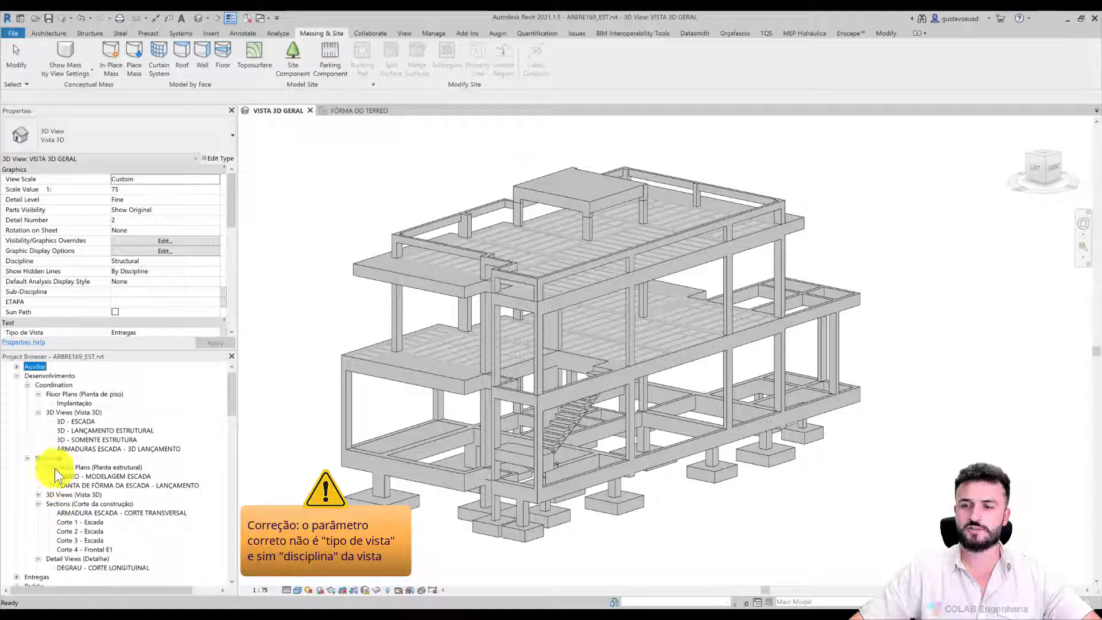
Step: Expand the Entregas and Desenvolvimento groups in the Project Browser to compare how their coordination and structural views are arranged
left_click(18, 385)
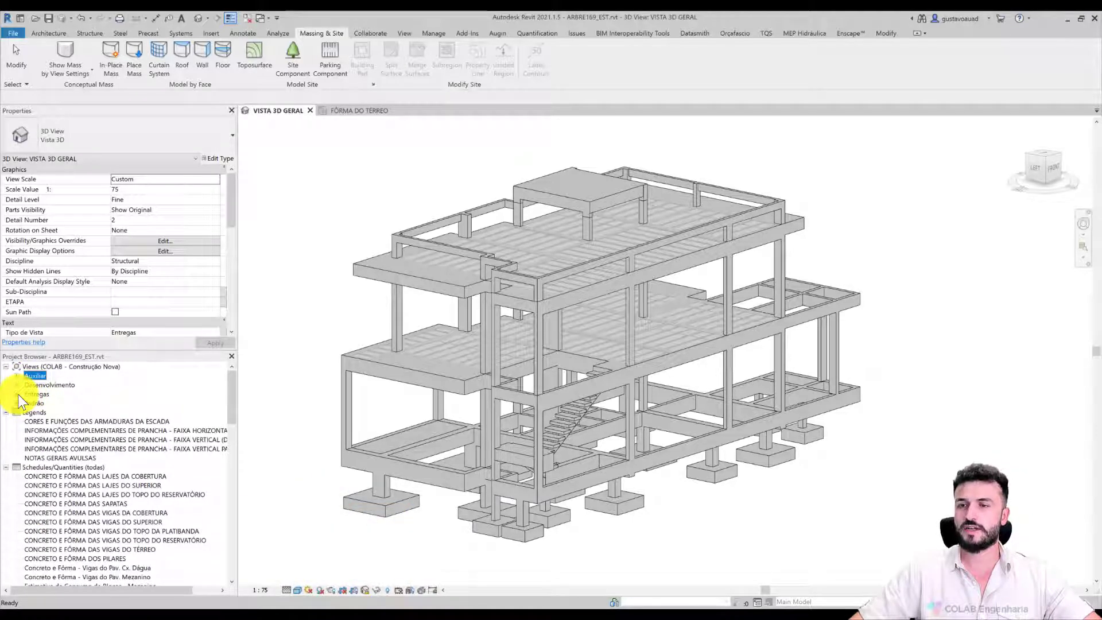
left_click(18, 395)
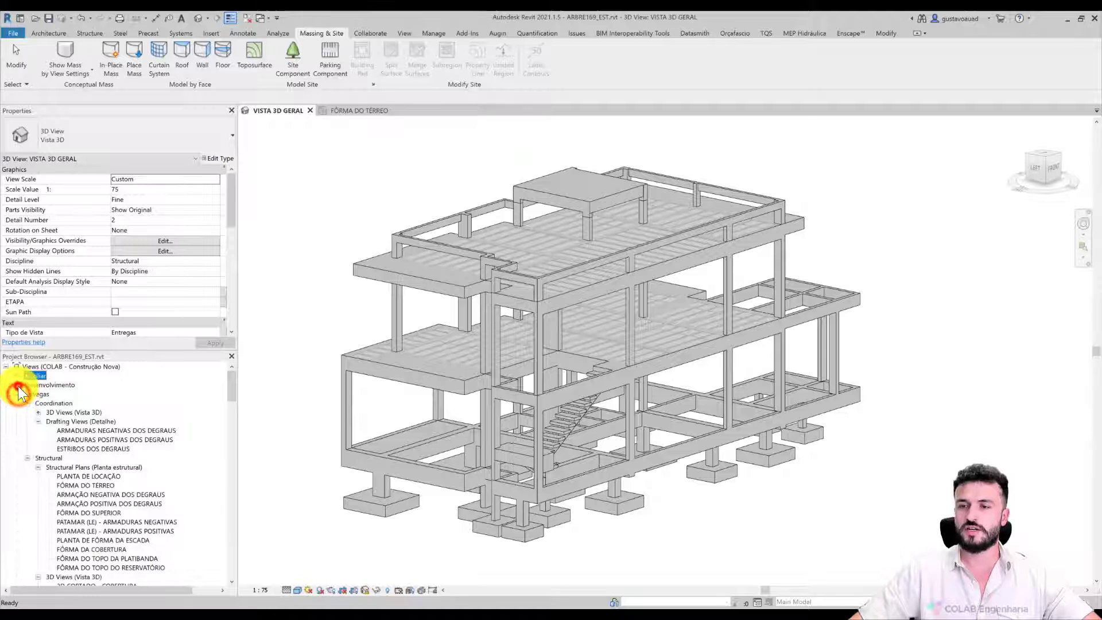
left_click(18, 385)
left_click(18, 376)
scroll(40, 387, "down", 6)
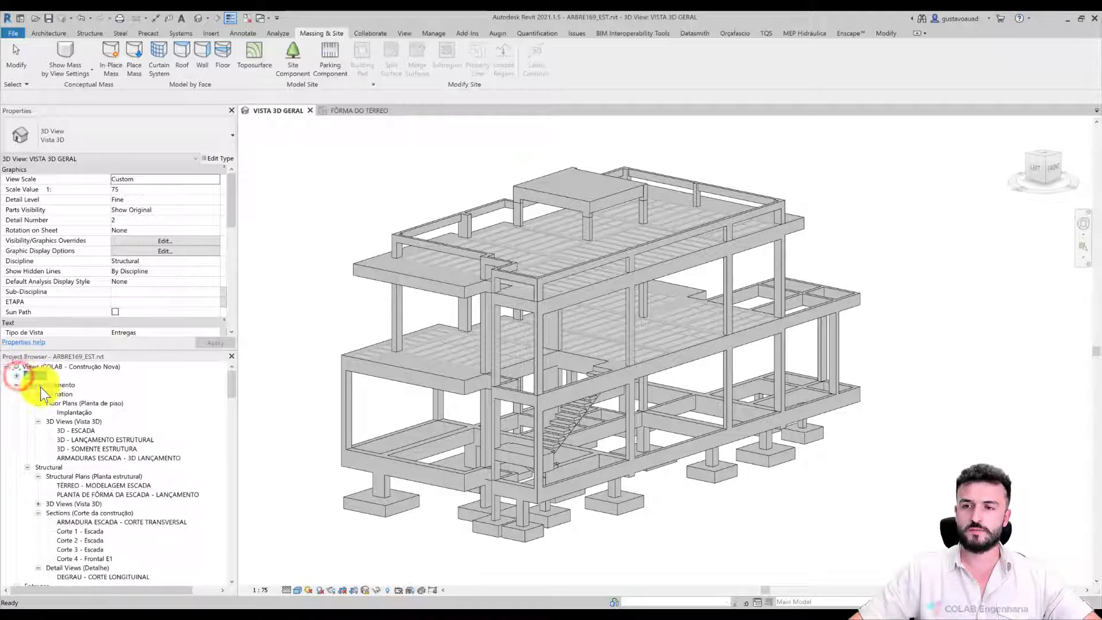
scroll(54, 384, "up", 1)
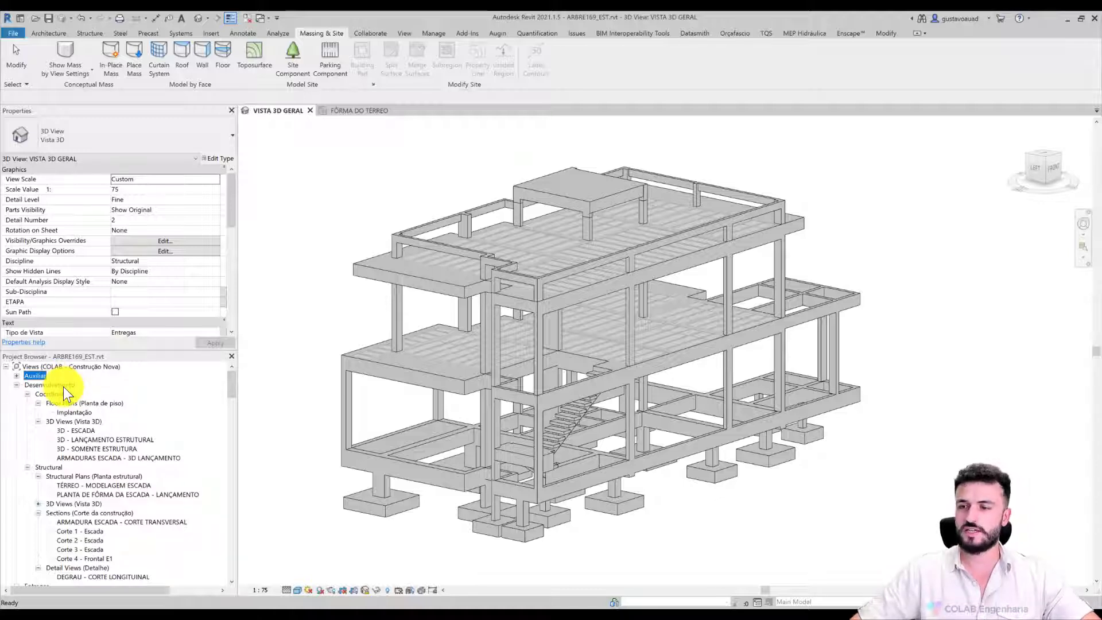
scroll(106, 420, "down", 1)
scroll(102, 416, "up", 1)
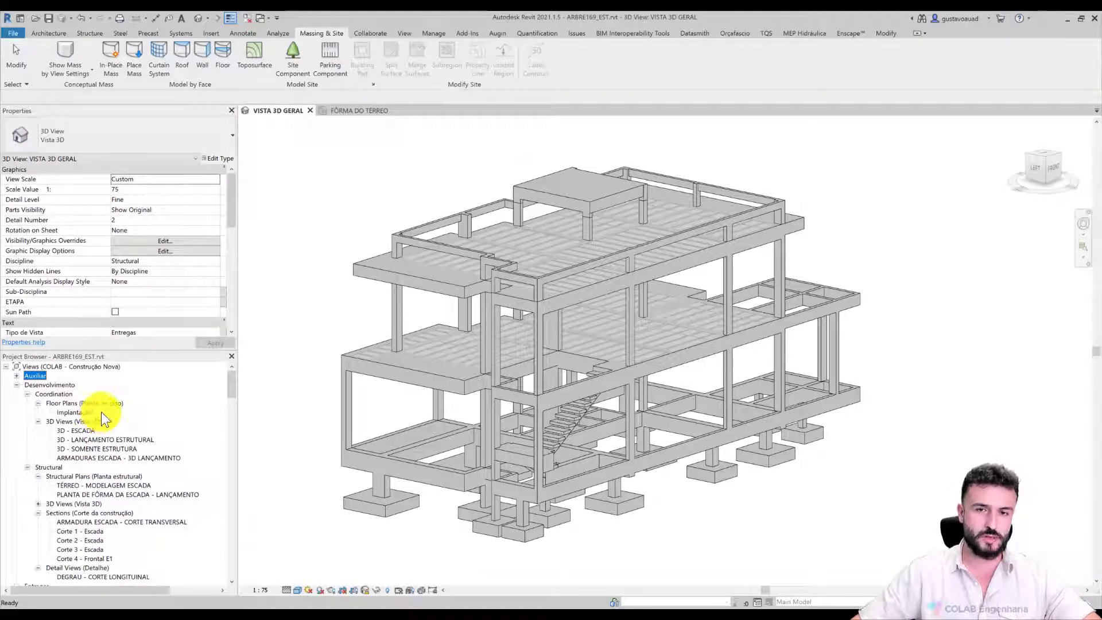
Step: Look through the general 3D view's properties, including its Discipline and Tipo de Vista parameters
scroll(101, 411, "down", 1)
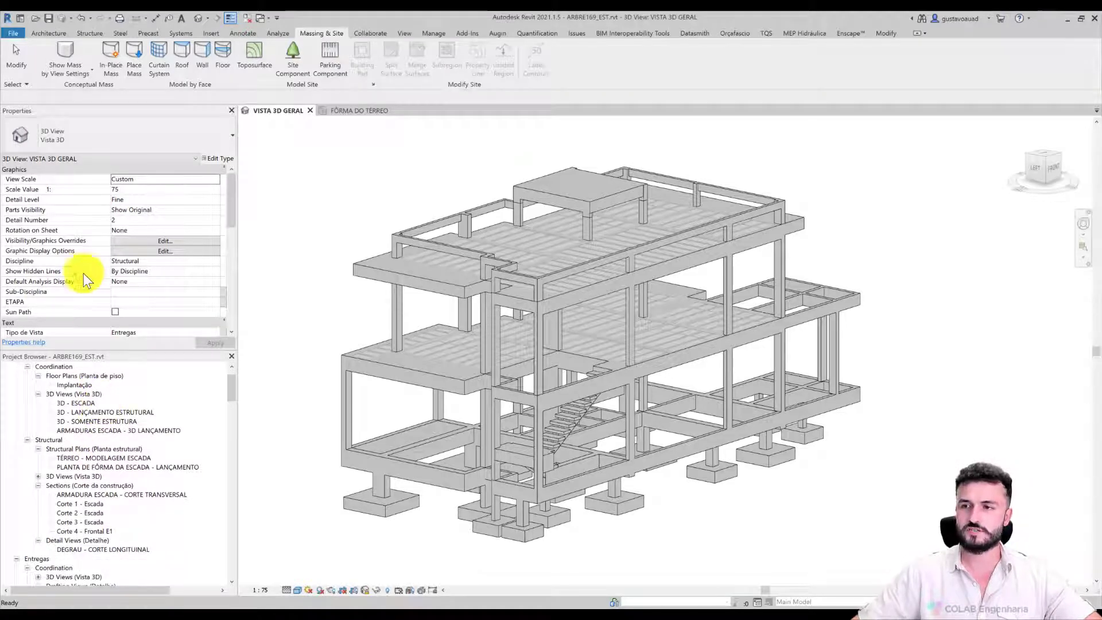
scroll(163, 279, "down", 6)
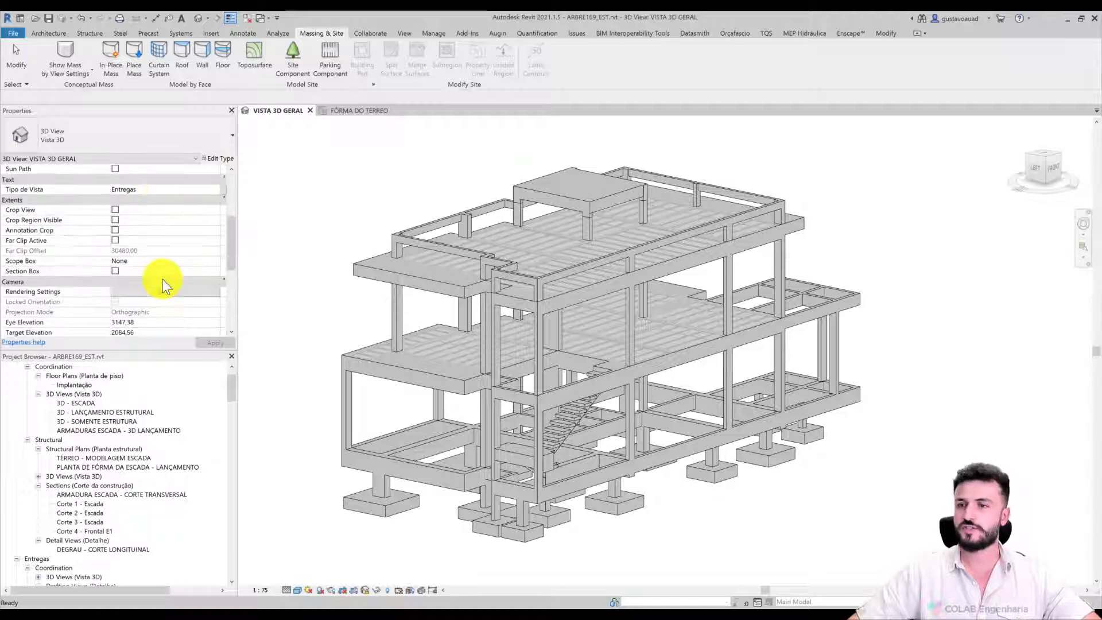
scroll(84, 428, "up", 1)
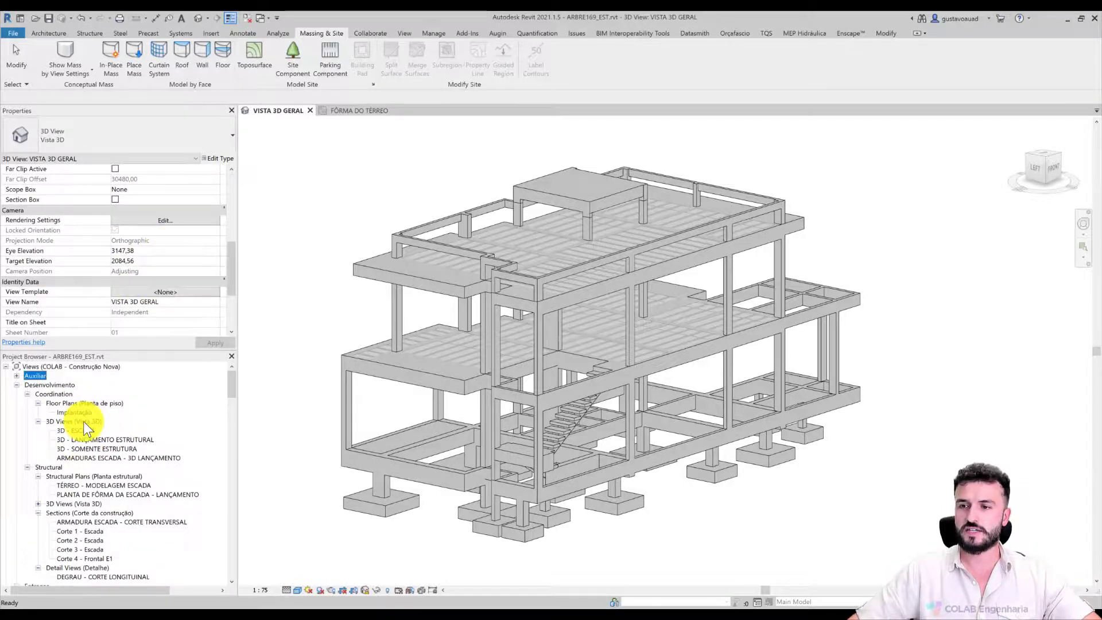
Step: Review the grouping and sorting rules of the COLAB - Construção Nova browser organization for views, and close without changing them
left_click(67, 367)
right_click(67, 367)
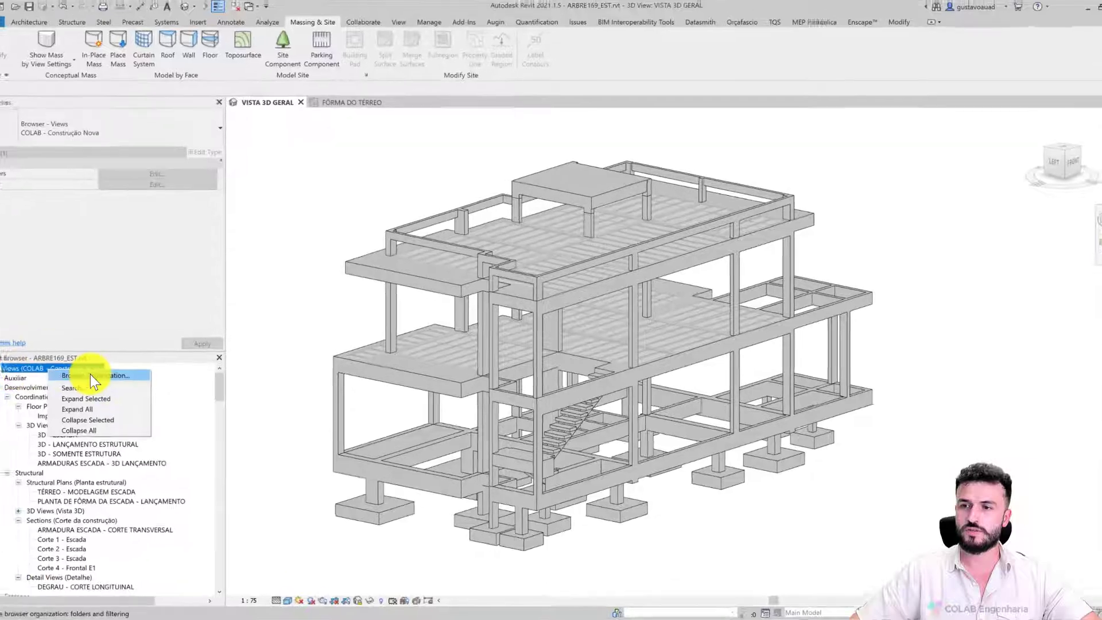
left_click(91, 374)
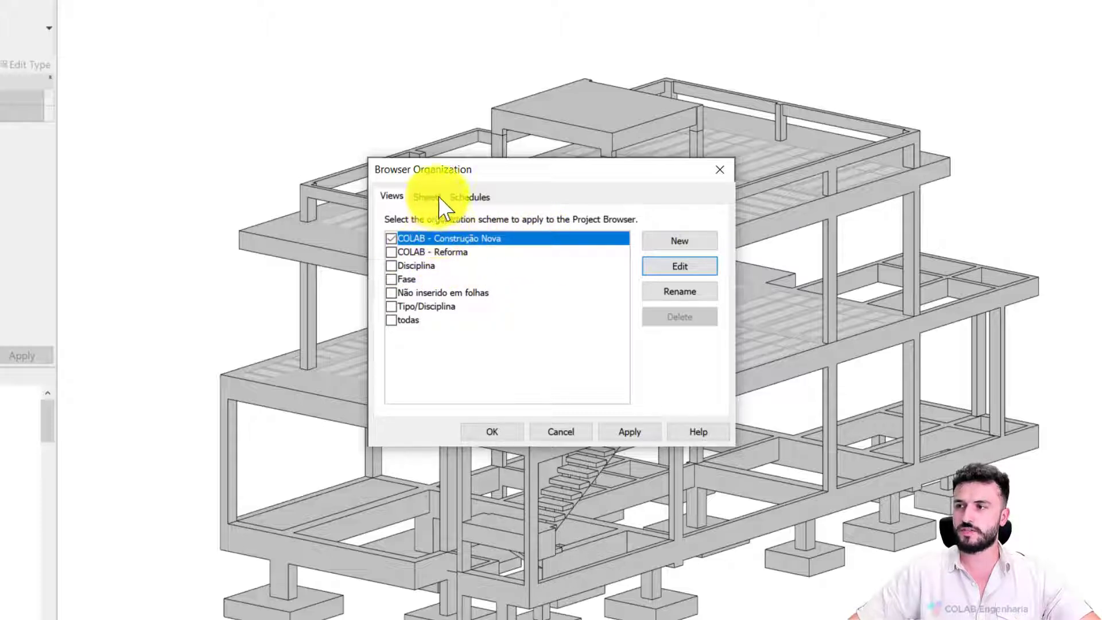
left_click(681, 266)
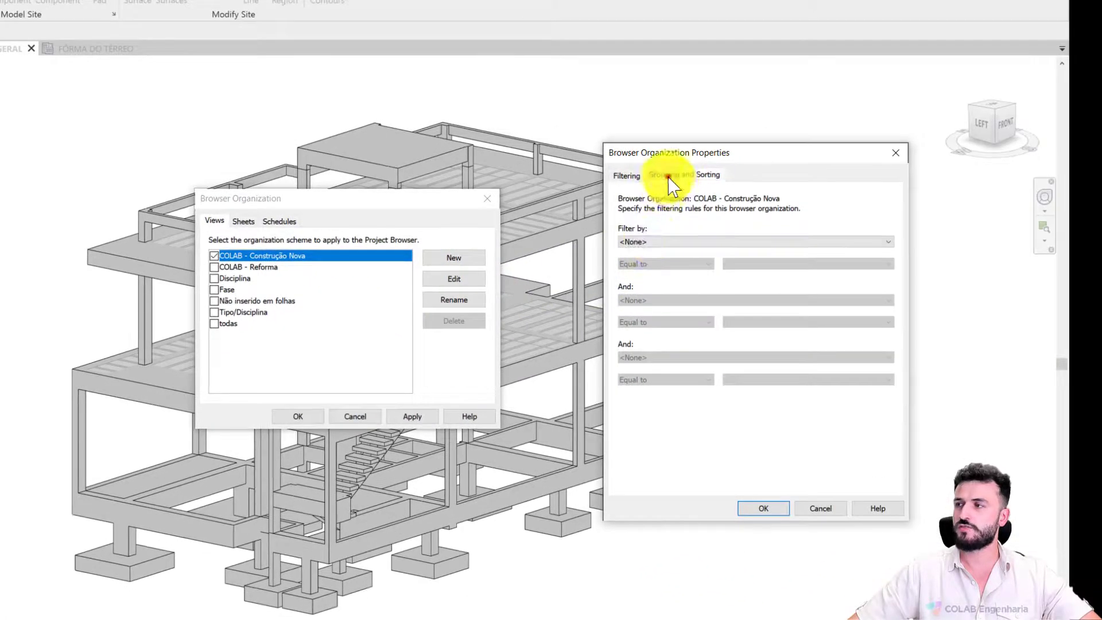
left_click(941, 145)
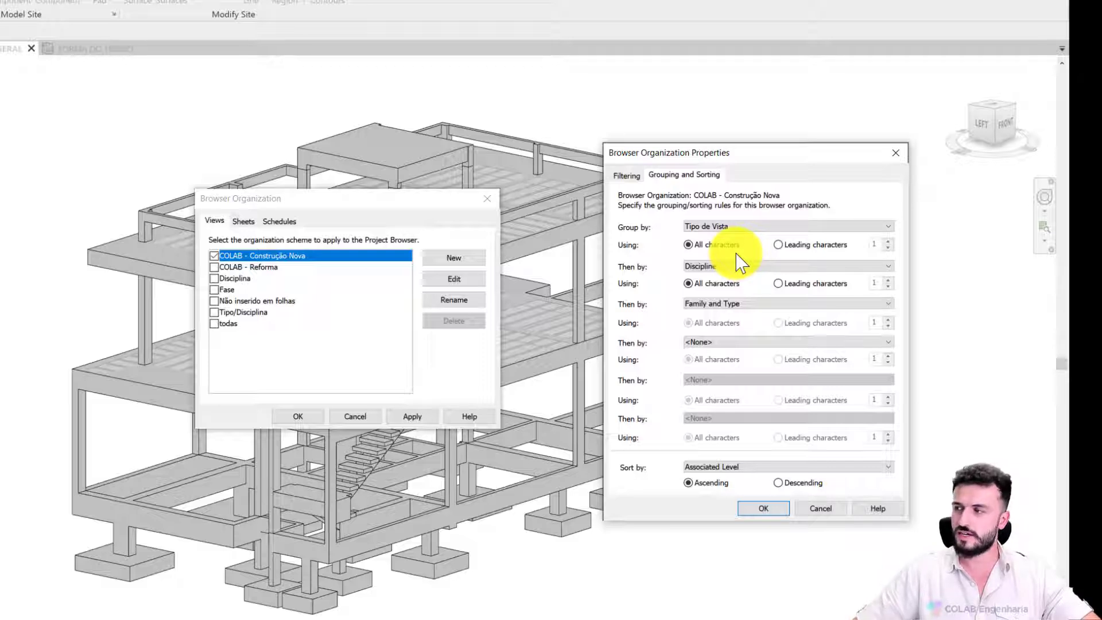
left_click(821, 508)
left_click(487, 198)
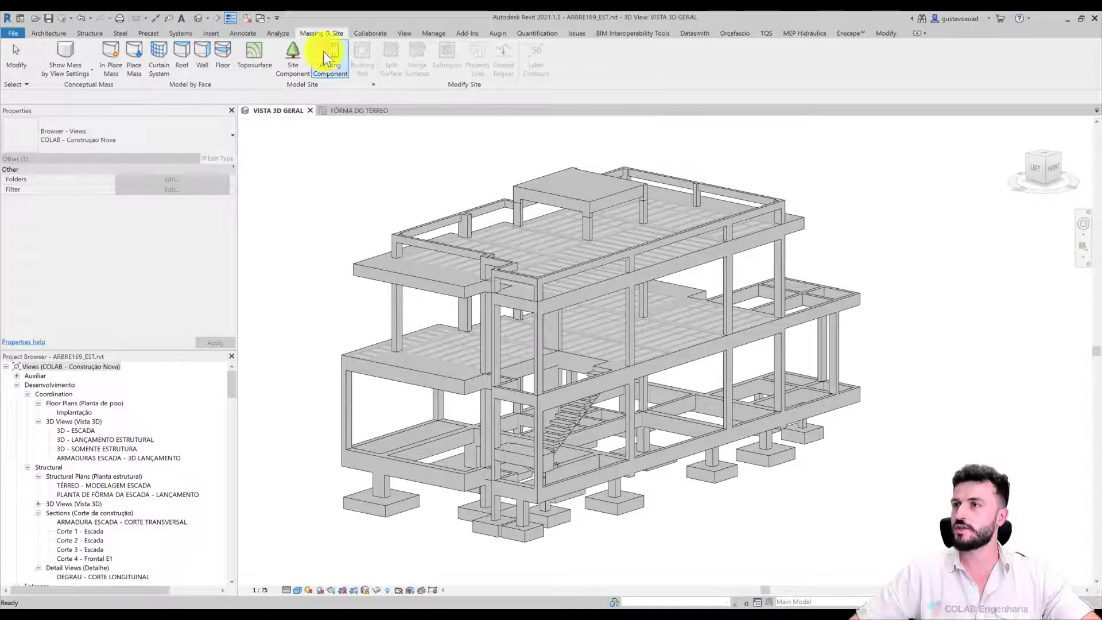
Step: Switch the general 3D view's detail level to Coarse and back to Fine
scroll(173, 402, "down", 1)
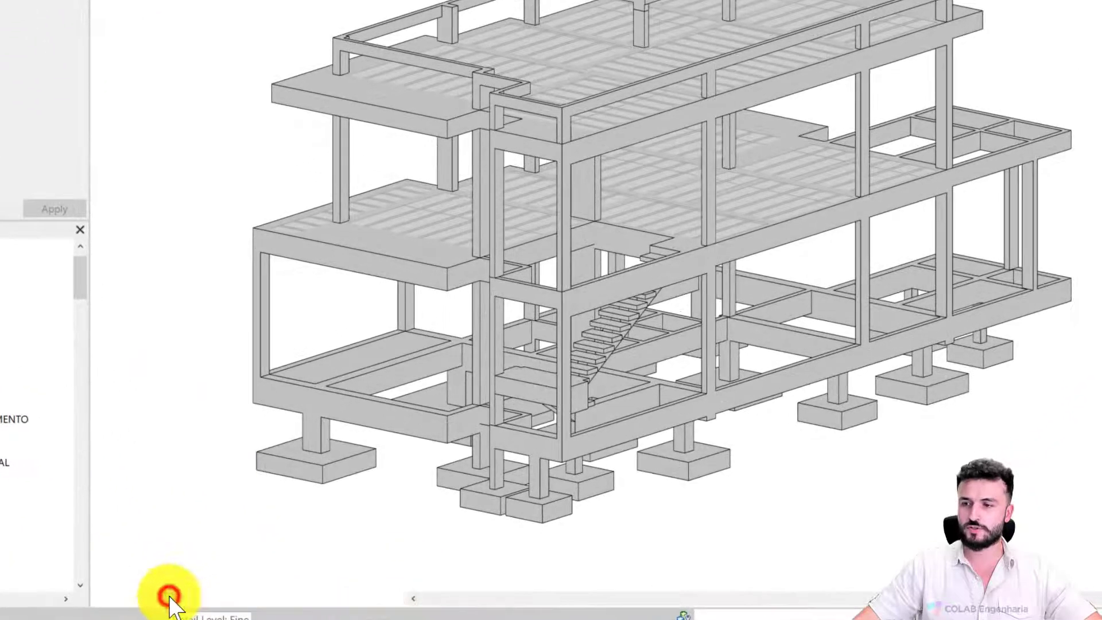
left_click(170, 597)
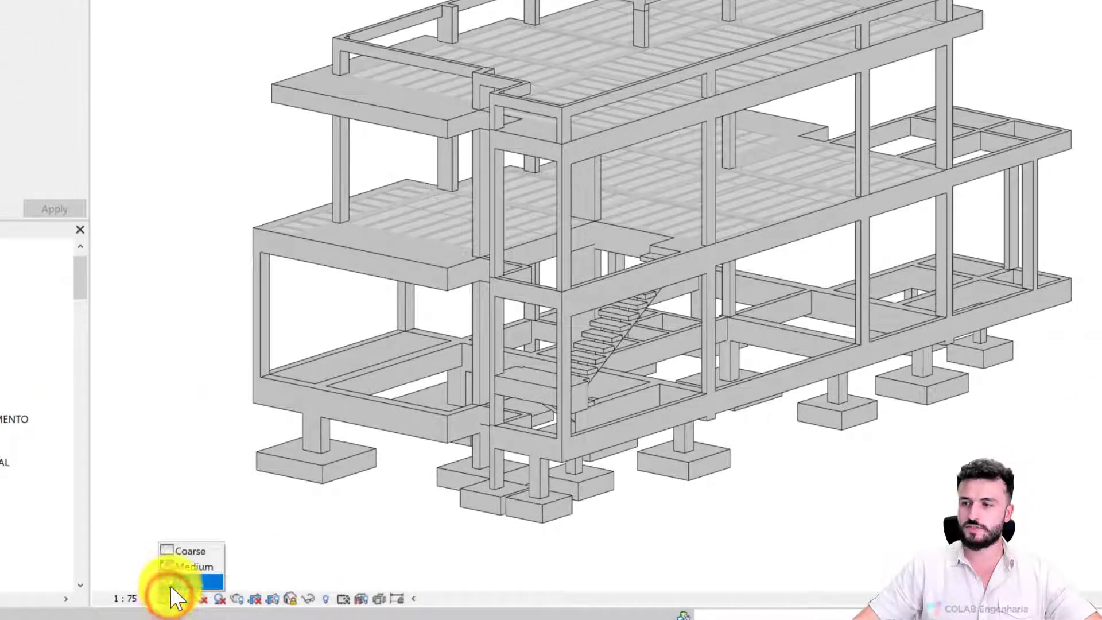
left_click(188, 546)
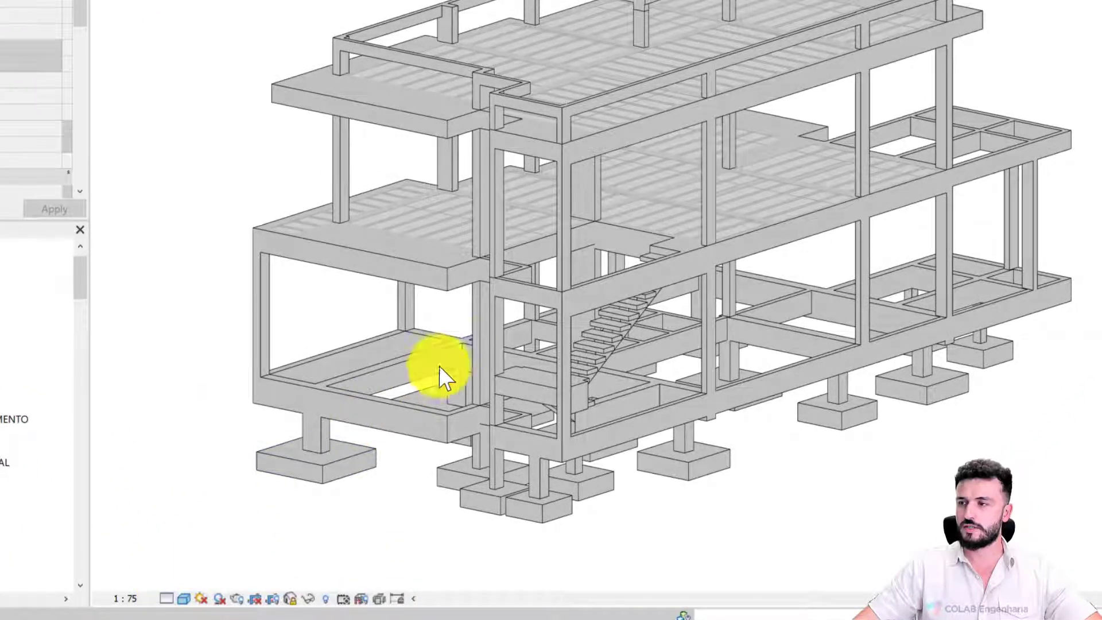
left_click(169, 598)
left_click(186, 580)
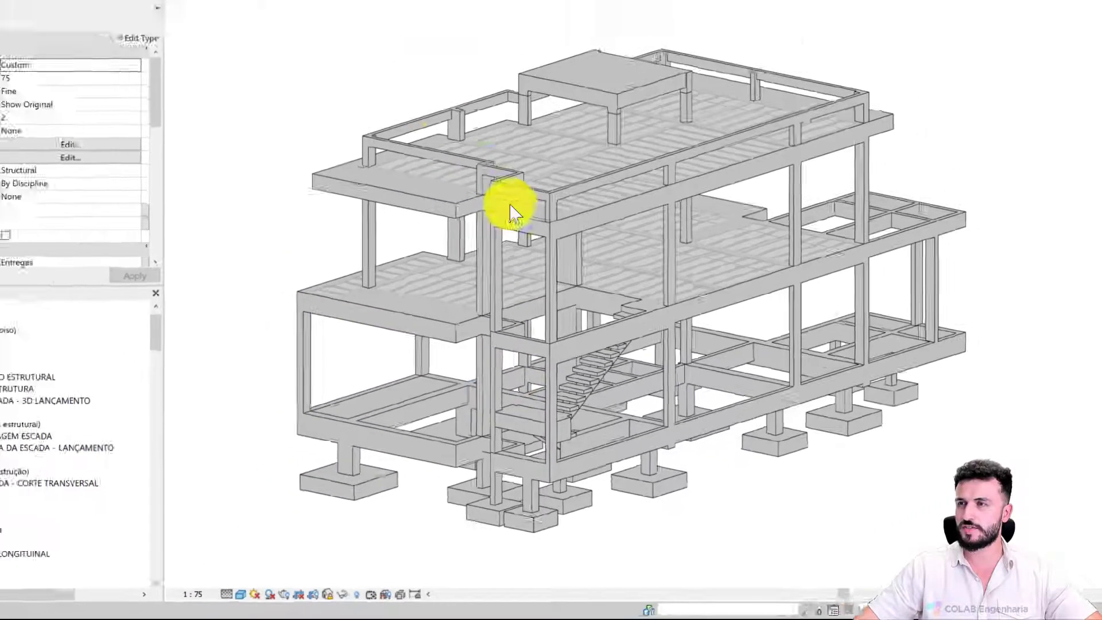
Step: Open the FÔRMA DO TÉRREO structural plan and frame the whole drawing
left_click(355, 109)
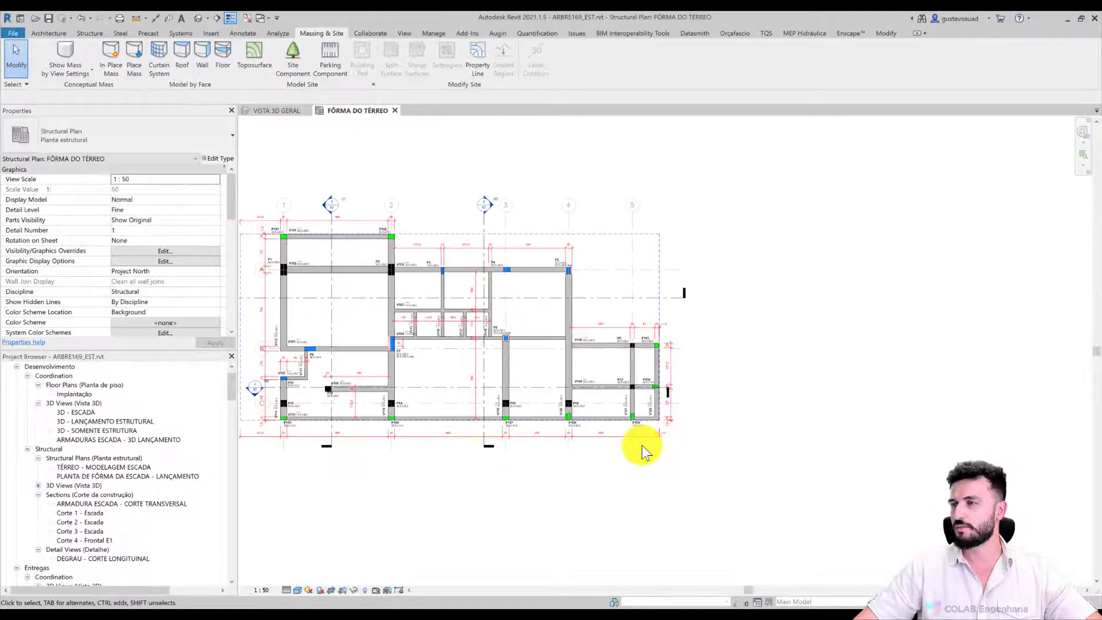
middle_click(444, 430)
scroll(385, 407, "up", 1)
middle_click_drag(392, 415, 464, 446)
scroll(438, 460, "up", 2)
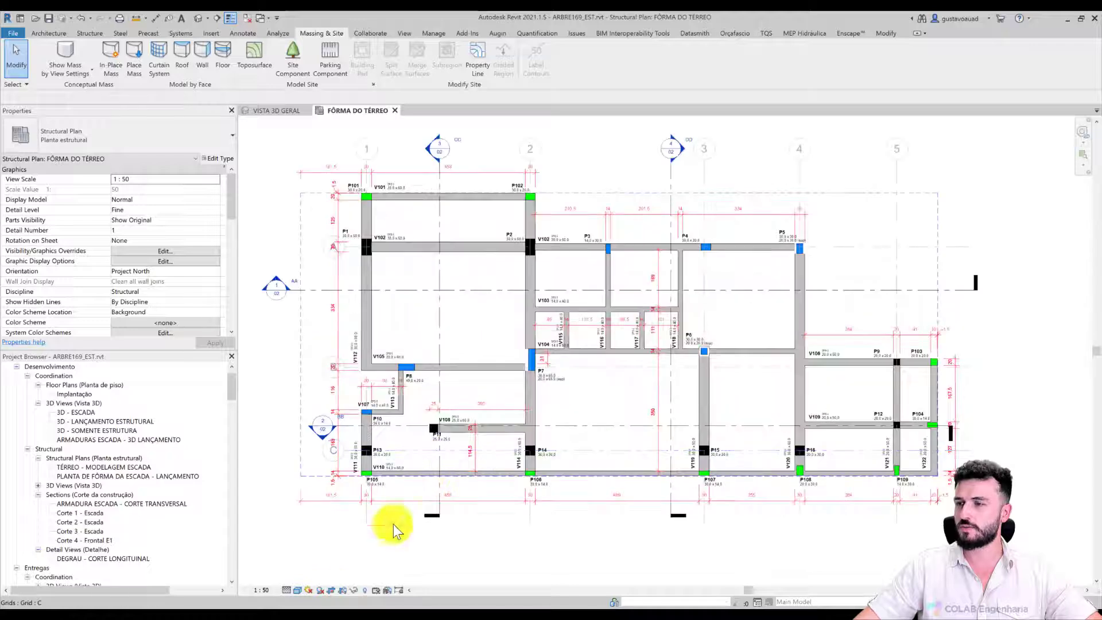
Step: Switch the FÔRMA DO TÉRREO plan's detail level to Medium, to Coarse and back to Fine
left_click(287, 590)
left_click(305, 570)
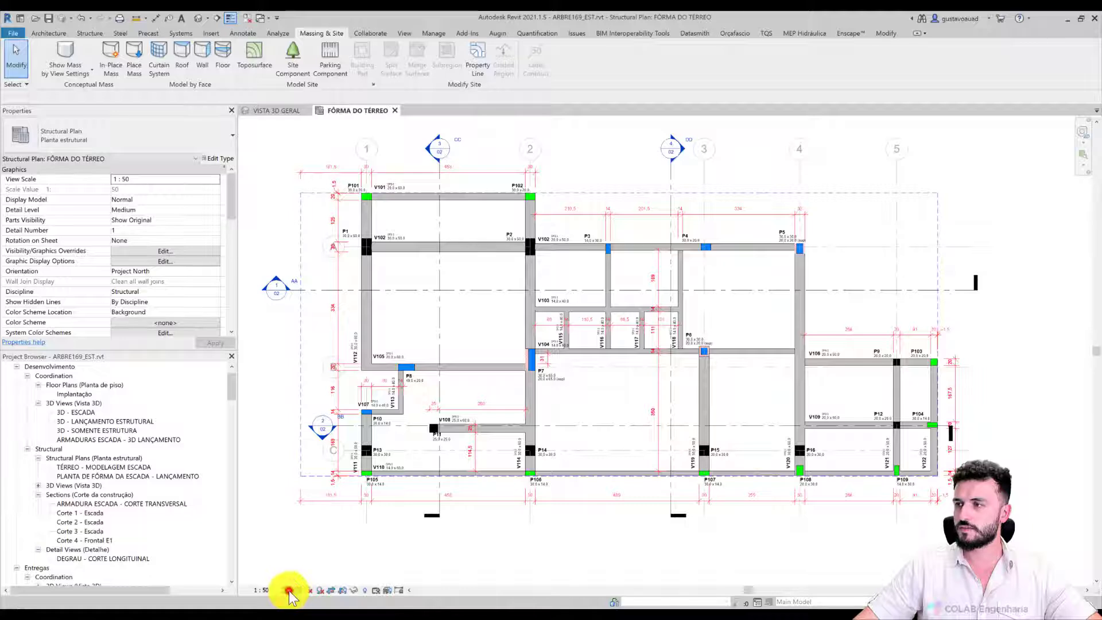
left_click(298, 559)
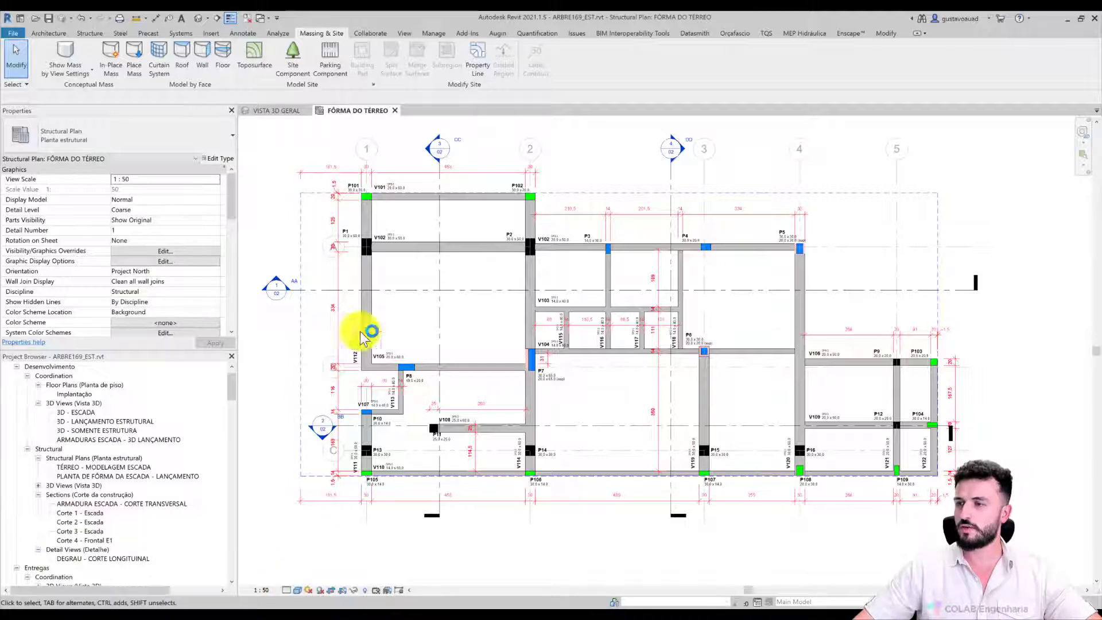
left_click(287, 590)
left_click(297, 578)
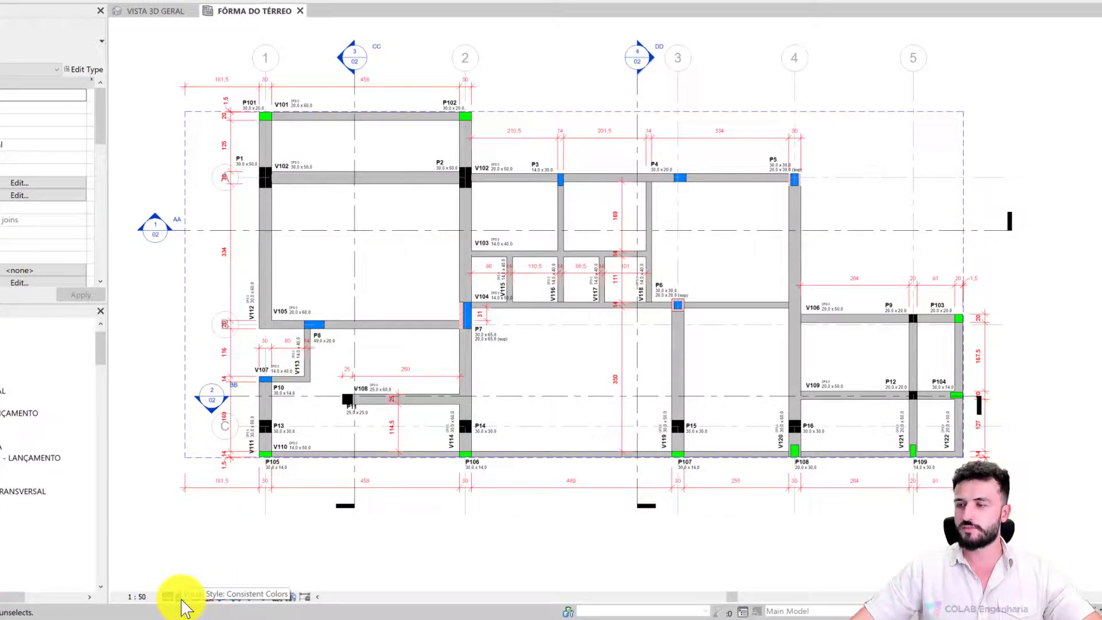
Step: Return to the VISTA 3D GERAL view and try the Wireframe and Hidden Line visual styles on it
left_click(181, 598)
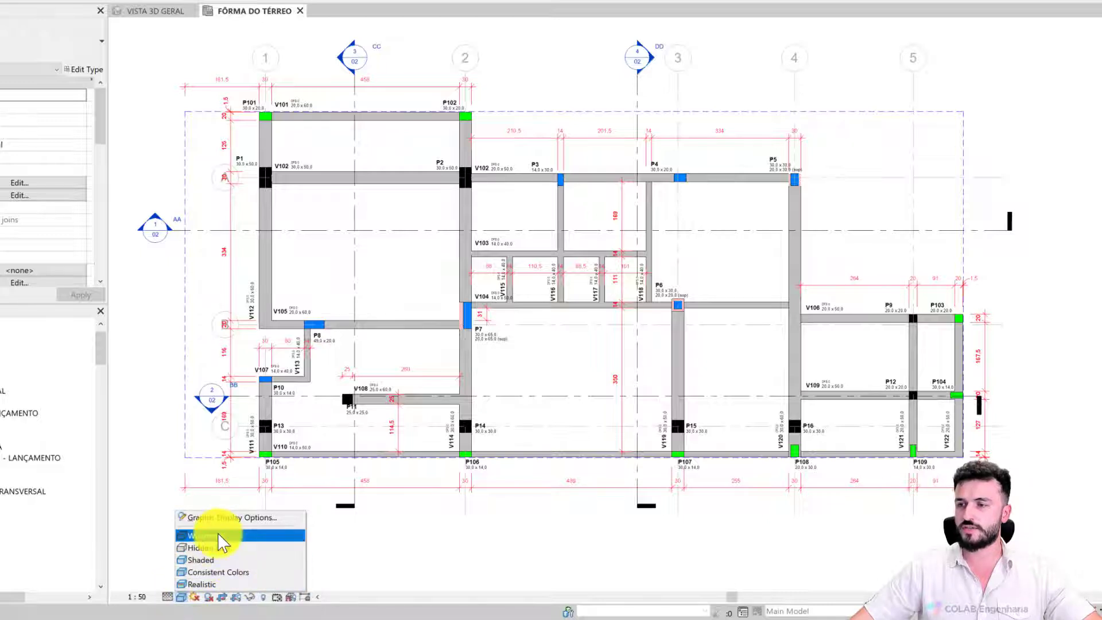
left_click(135, 12)
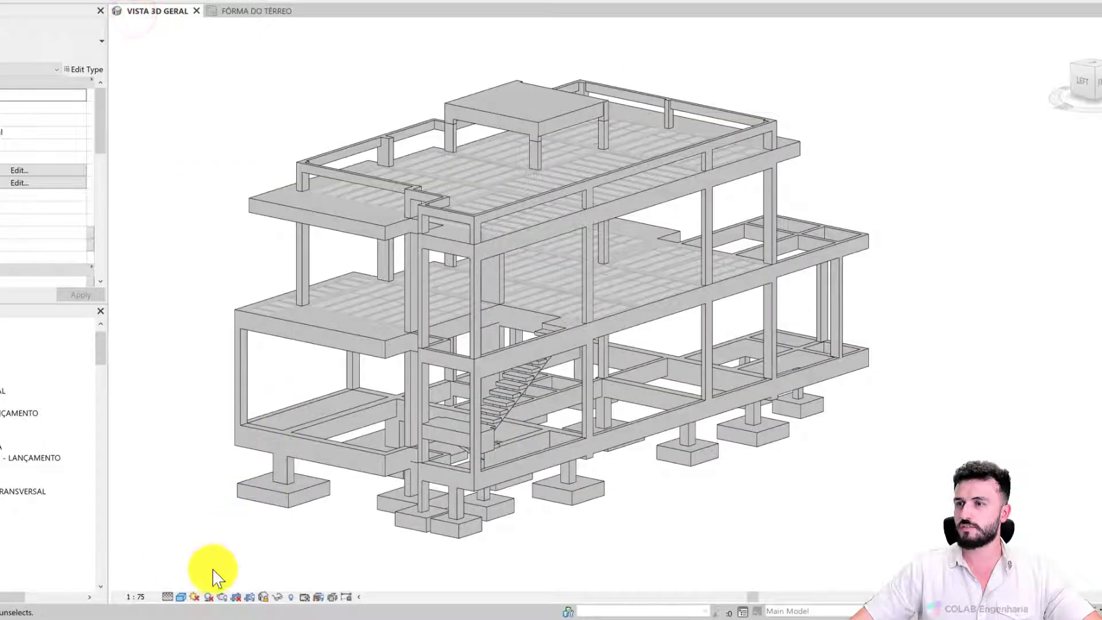
left_click(181, 597)
left_click(217, 536)
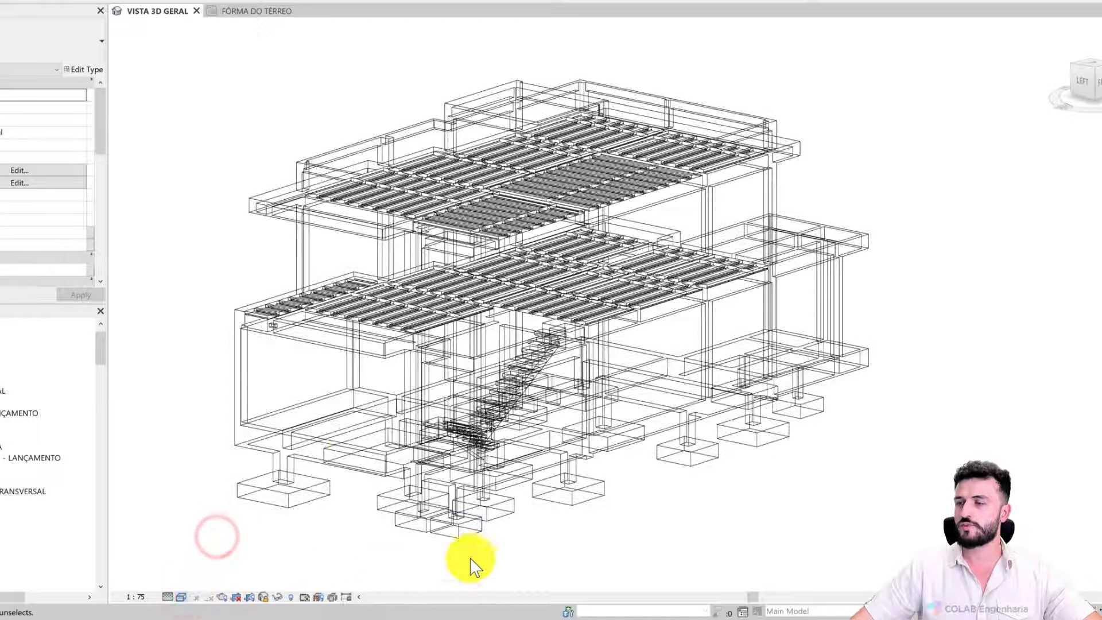
left_click(181, 597)
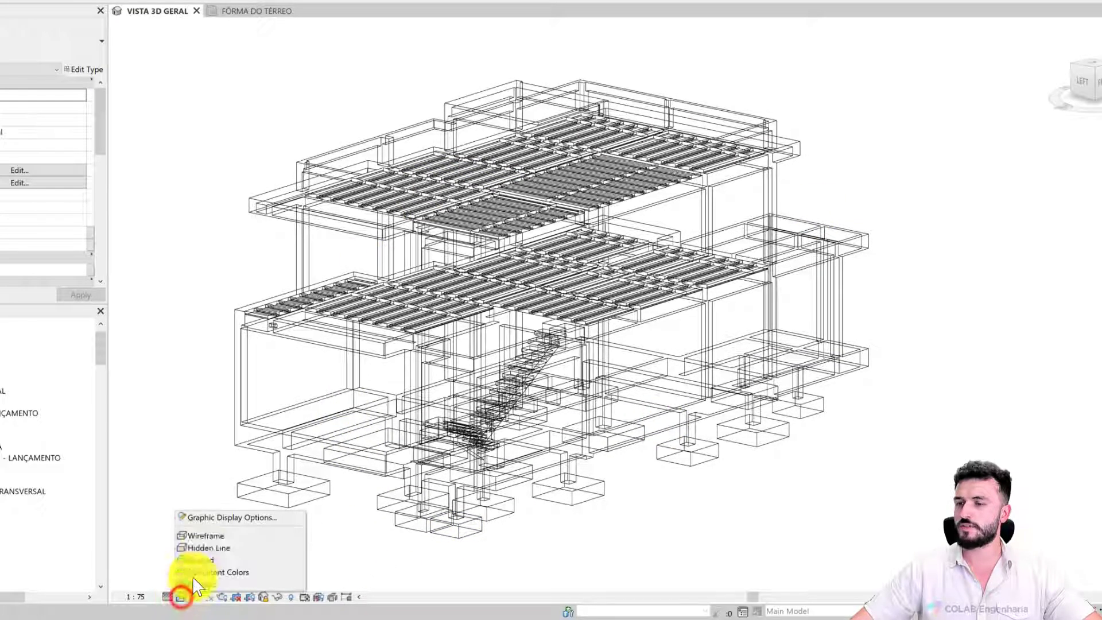
left_click(225, 546)
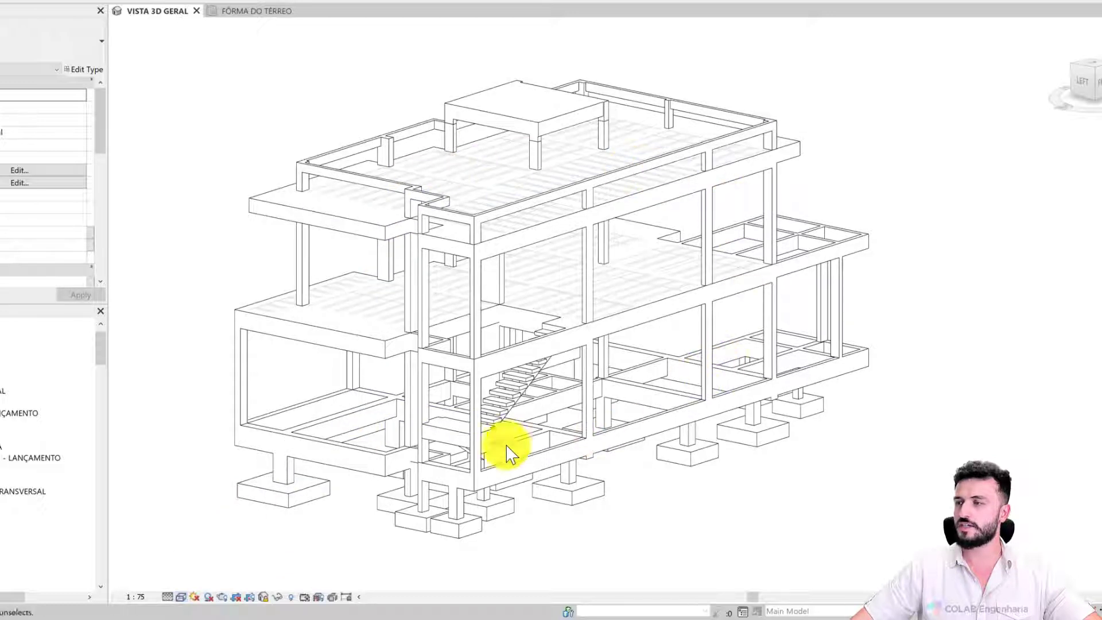
Step: Display the general 3D view in the Shaded visual style, followed by Consistent Colors for comparison
left_click(181, 597)
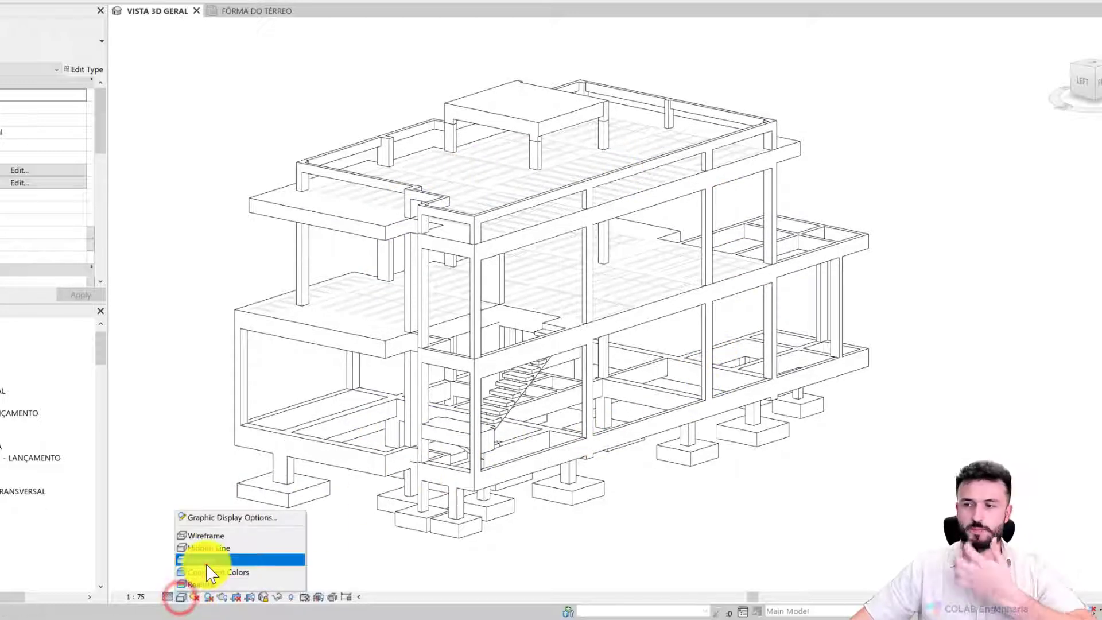
left_click(208, 562)
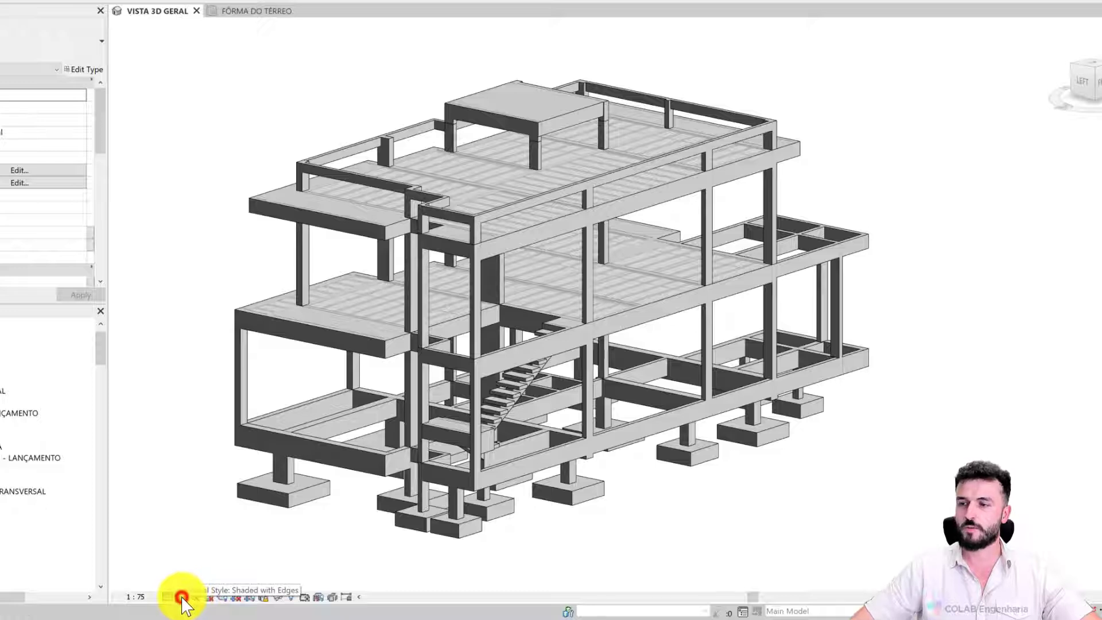
left_click(181, 597)
left_click(215, 571)
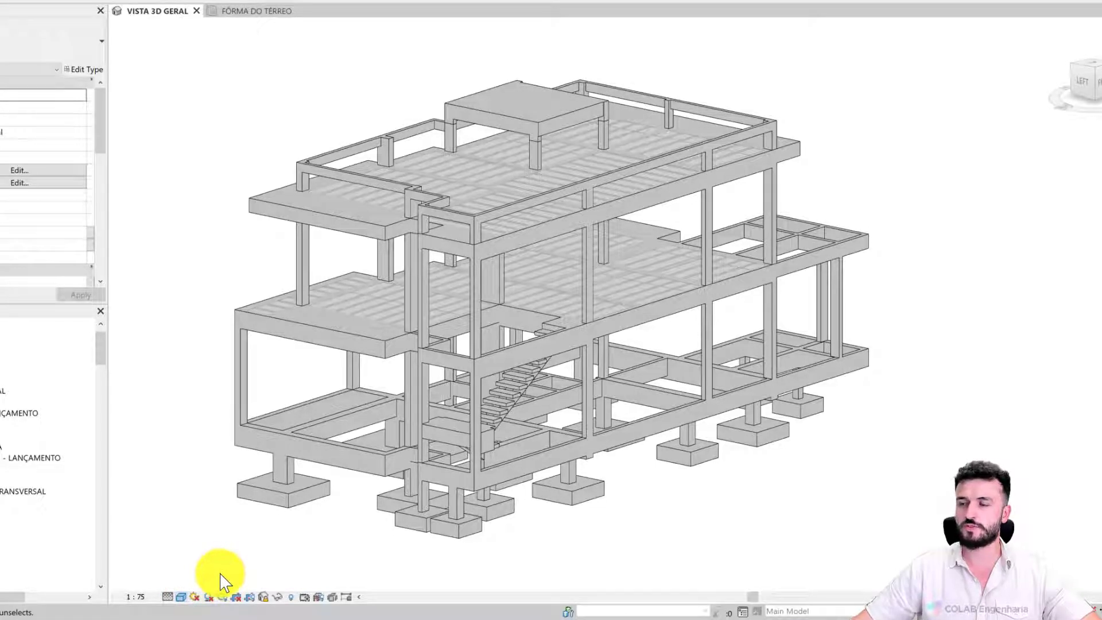
Step: Set the general 3D view's visual style to Realistic and inspect the concrete texture on the ground-level beams up close
left_click(180, 597)
left_click(203, 584)
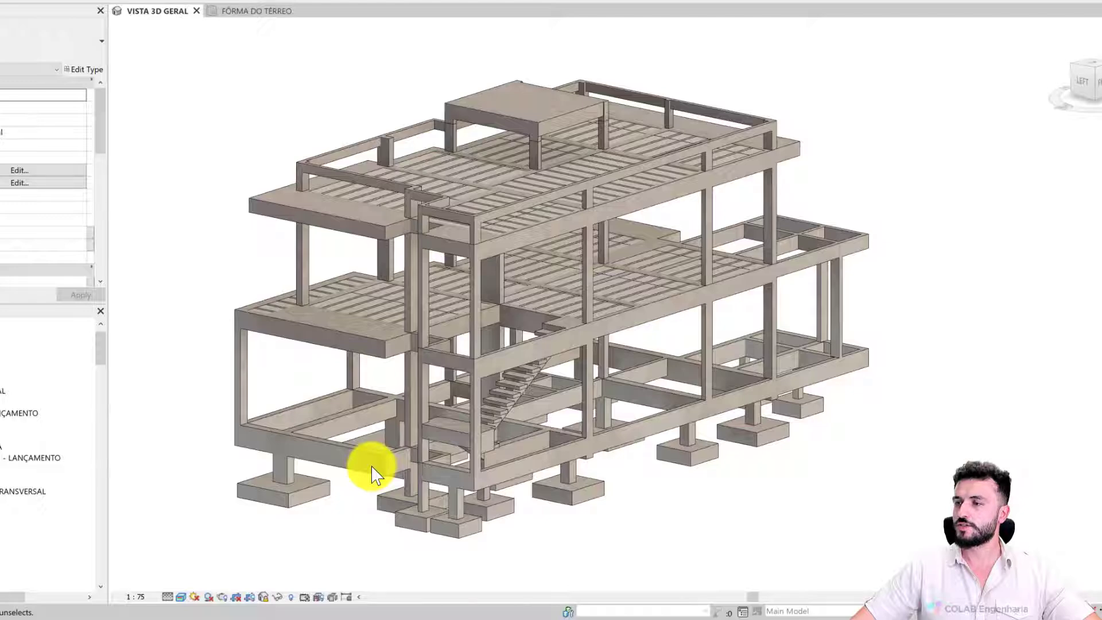
scroll(372, 470, "up", 4)
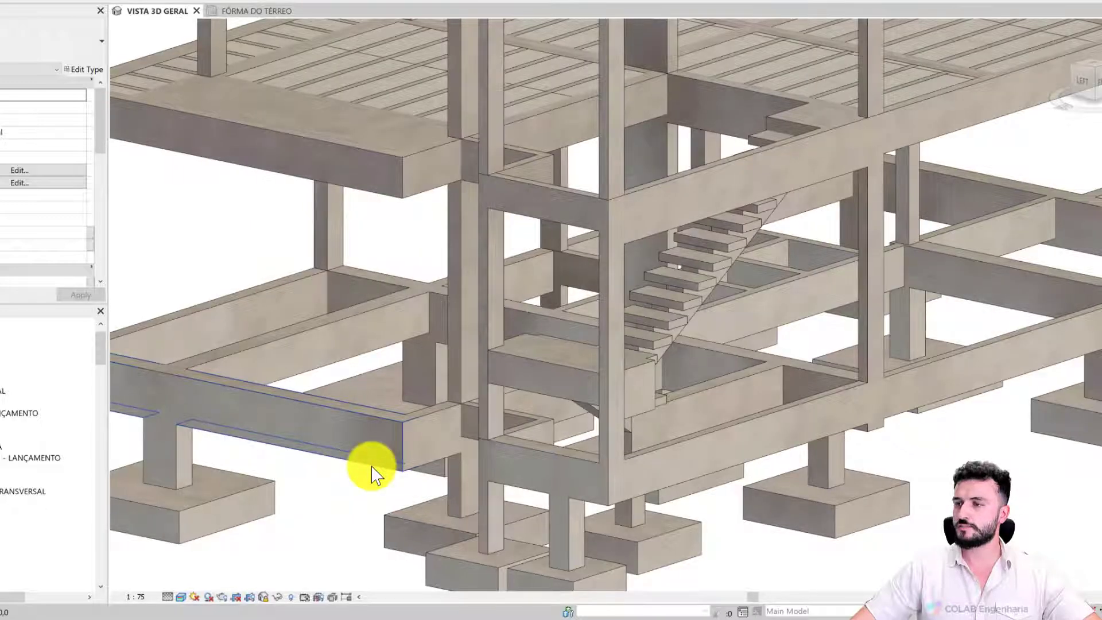
scroll(372, 470, "up", 3)
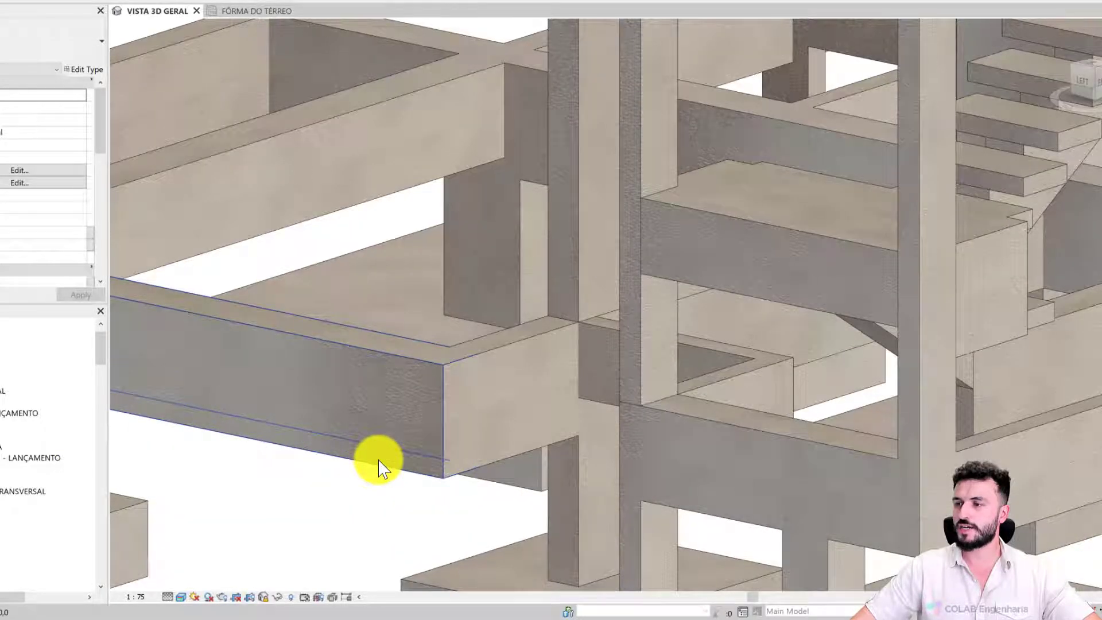
scroll(379, 467, "up", 3)
scroll(379, 467, "down", 1)
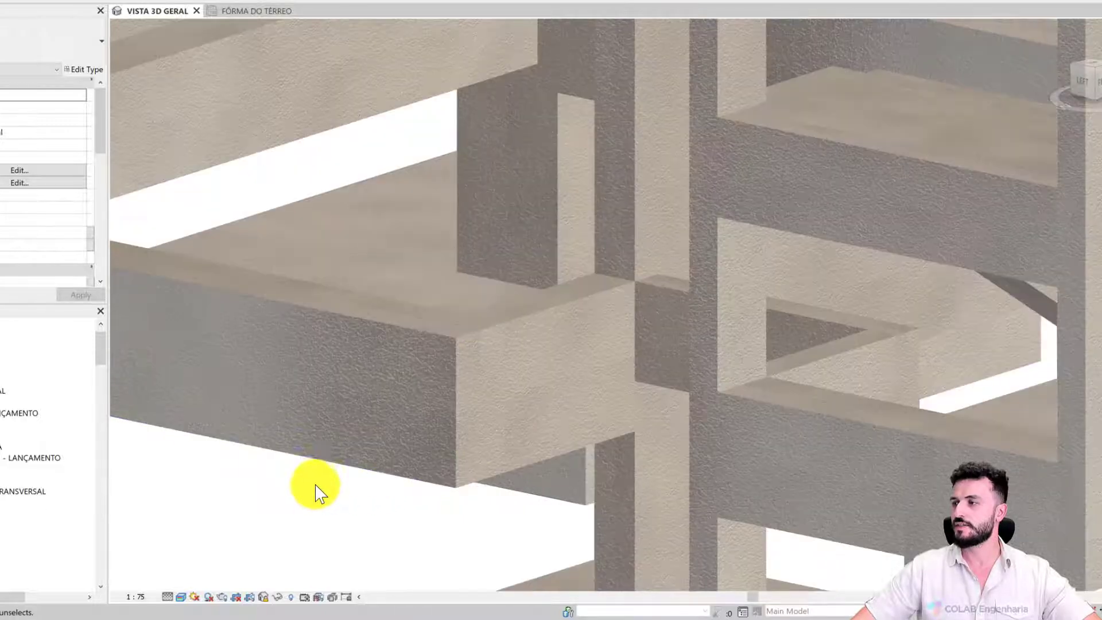
Step: Fit the whole structure in the general 3D view and restore its visual style to Consistent Colors
key("z")
key("e")
left_click(178, 598)
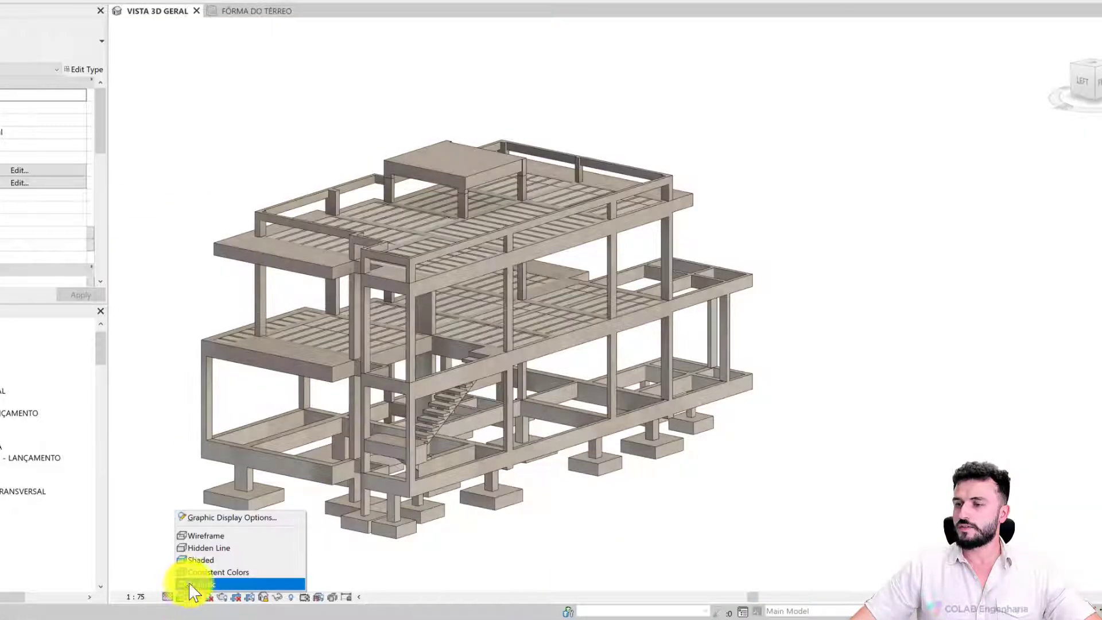
left_click(208, 569)
middle_click_drag(504, 480, 556, 472)
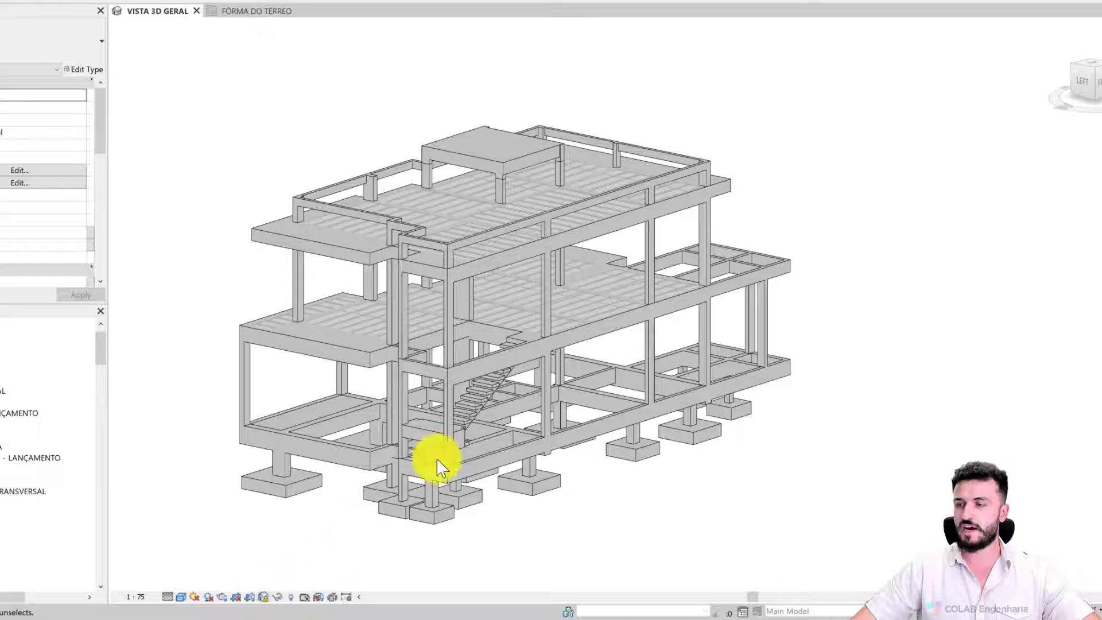
scroll(535, 386, "up", 2)
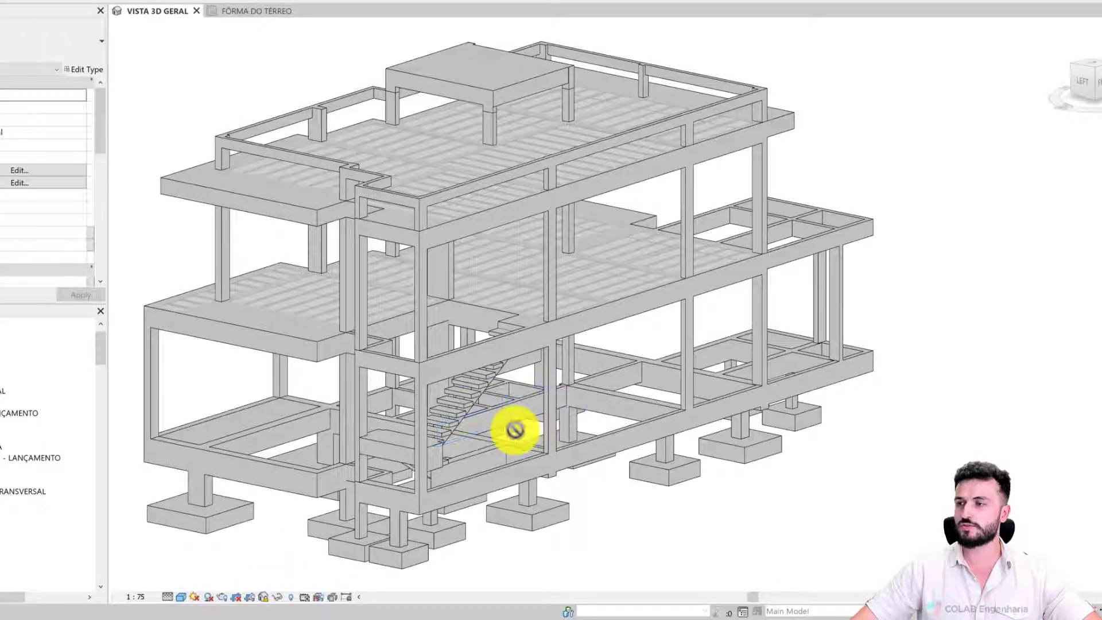
scroll(478, 515, "down", 2)
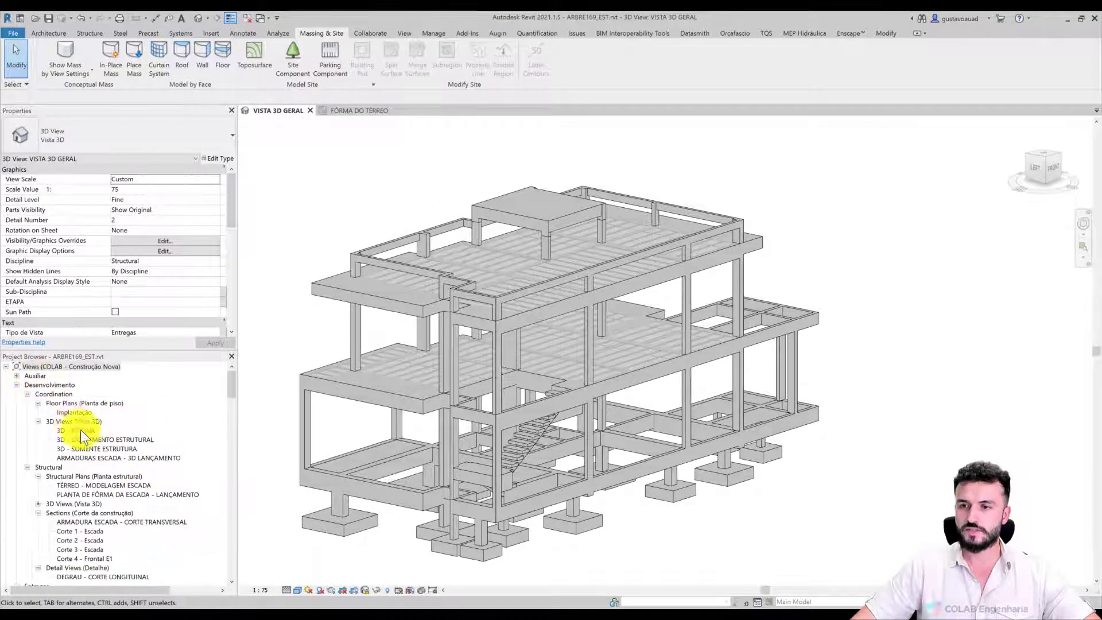
Step: Open the 3D - SOMENTE ESTRUTURA view from the Desenvolvimento coordination views and turn the model toward its front side
left_click(85, 440)
left_click(95, 449)
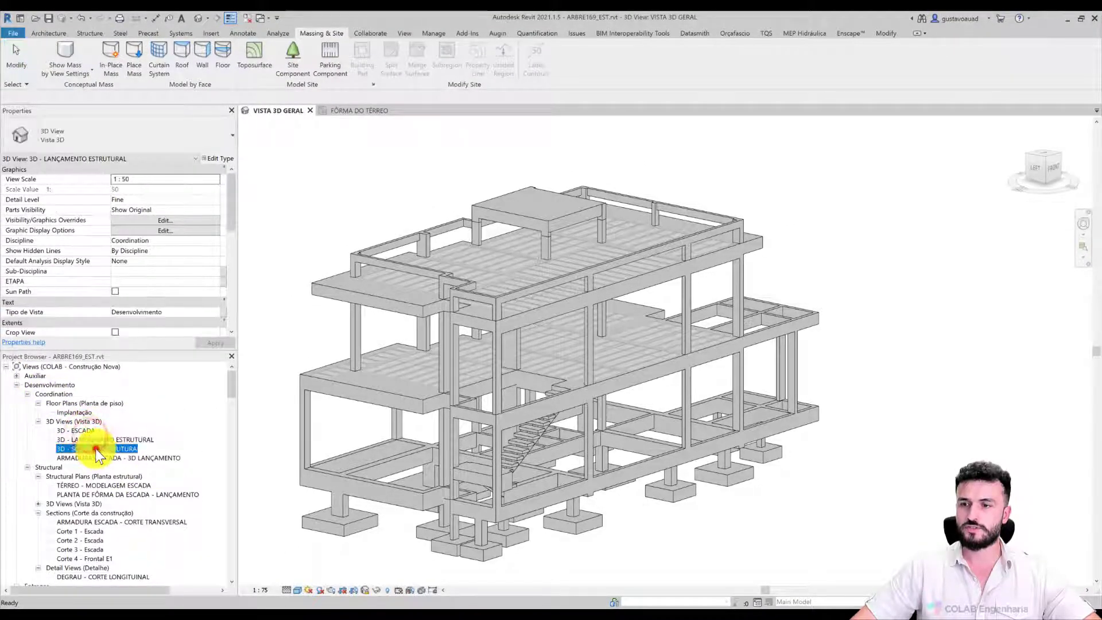
double_click(95, 449)
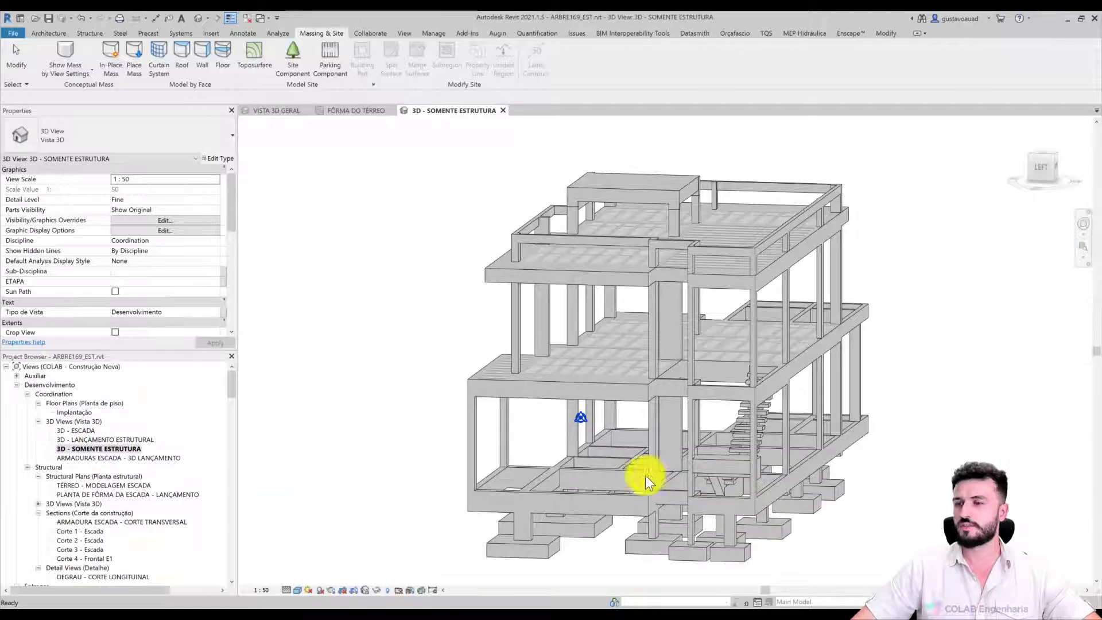
mouse_move(645, 505)
middle_mouse_down("shift")
mouse_move(712, 505)
mouse_move(414, 505)
mouse_move(415, 541)
mouse_move(442, 551)
mouse_move(514, 520)
middle_mouse_up("shift")
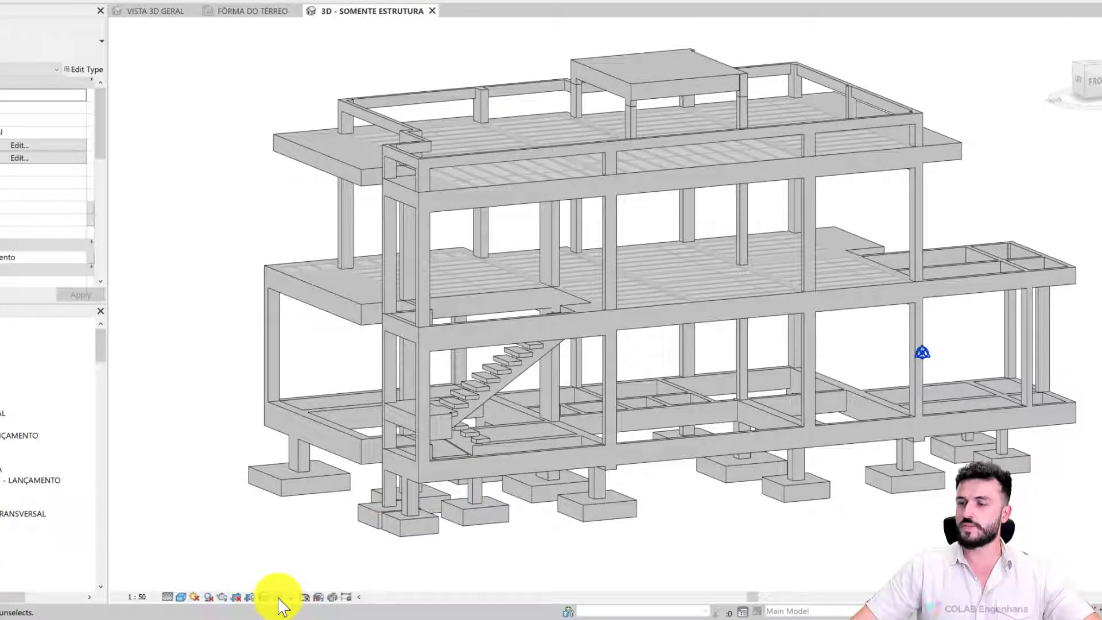
Step: Temporarily hide the categories of the ground-floor corner column and the beam at its base, and reset the temporary hide
left_click(312, 421)
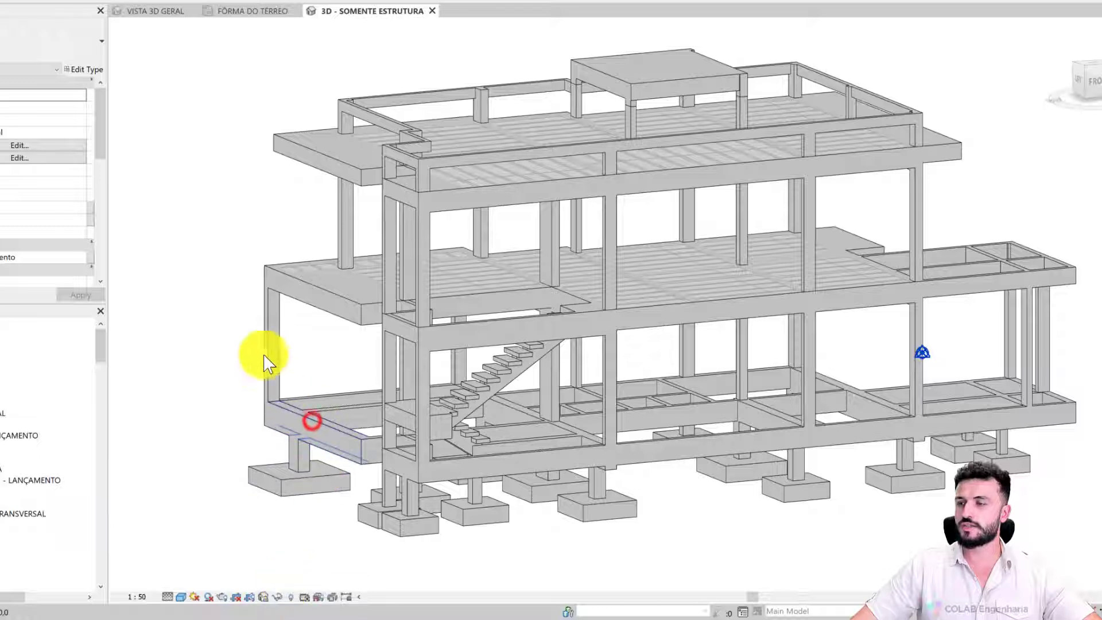
left_click(271, 347, "ctrl")
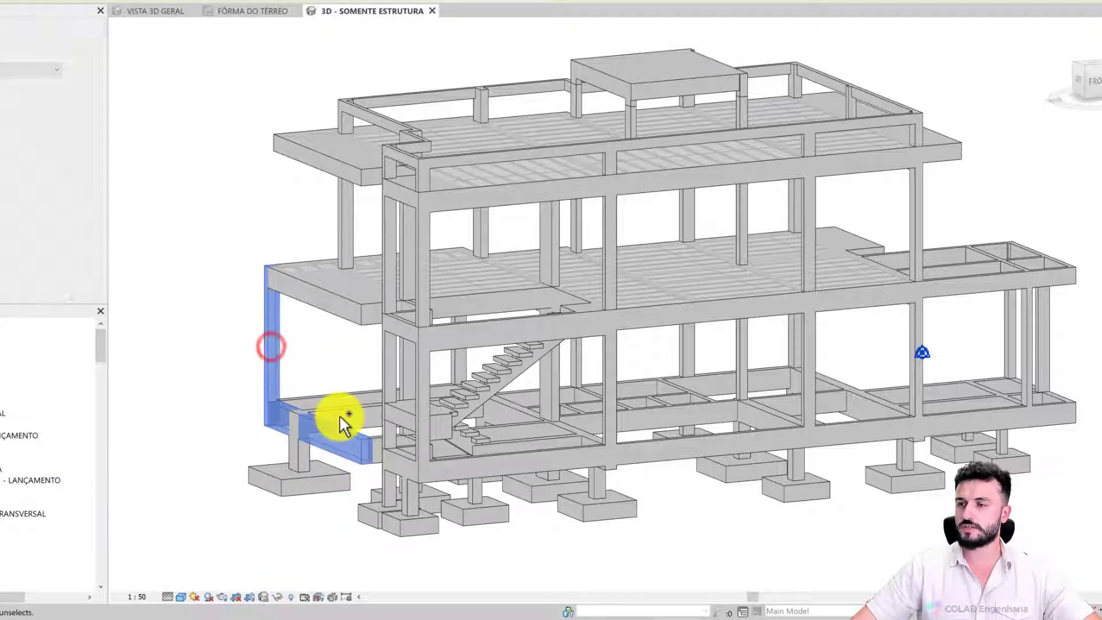
left_click(279, 596)
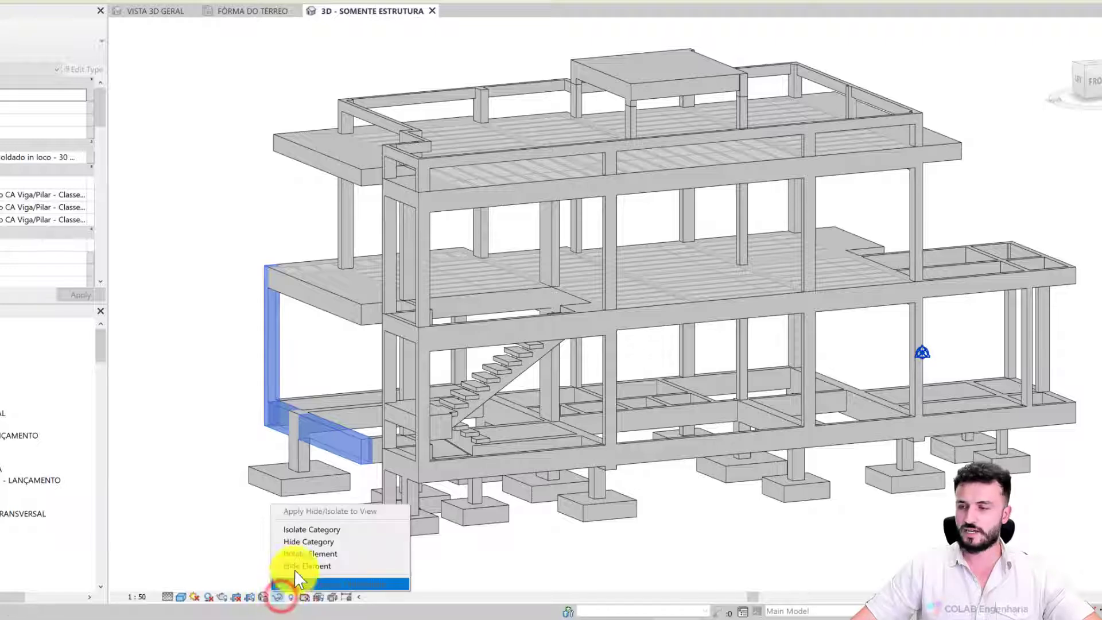
left_click(343, 542)
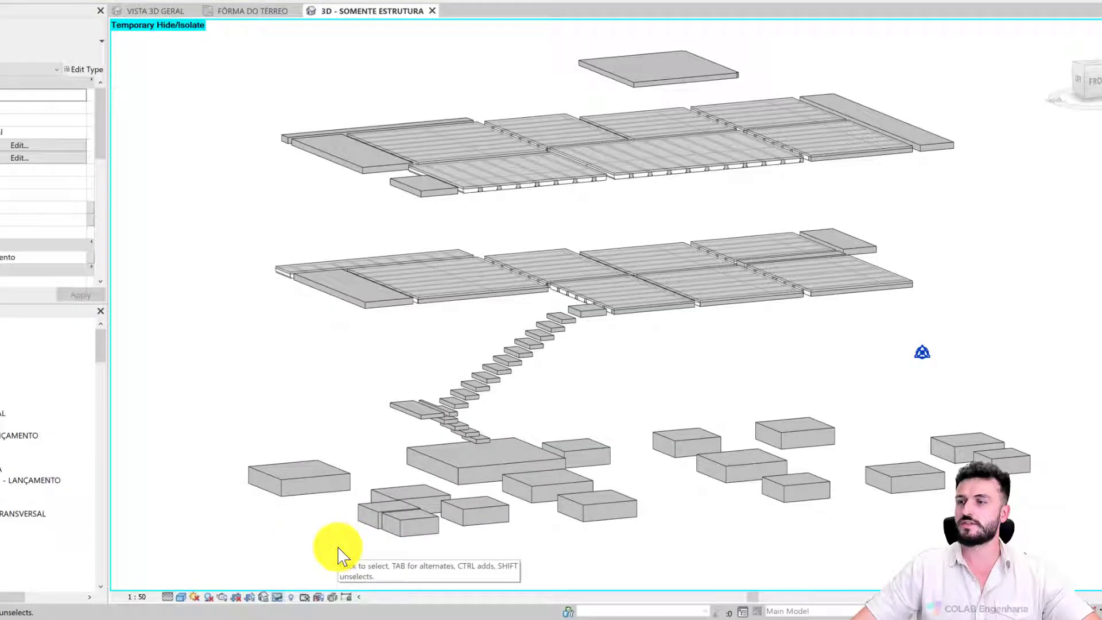
key("h")
key("r")
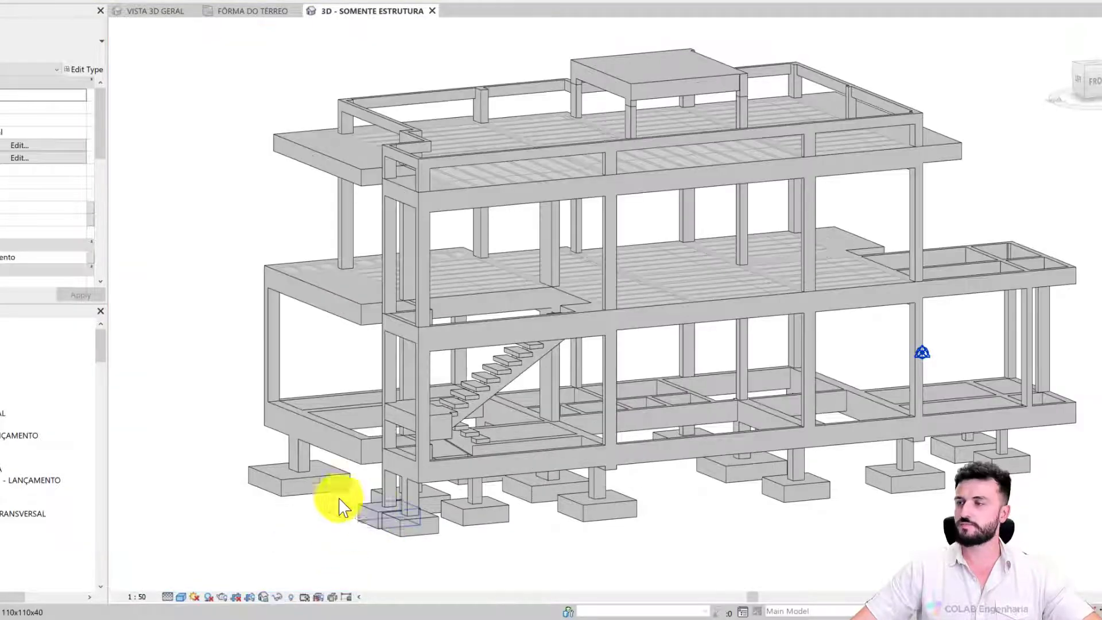
Step: Temporarily hide only the ground-floor corner column as an element, and reset the temporary hide
left_click(279, 414)
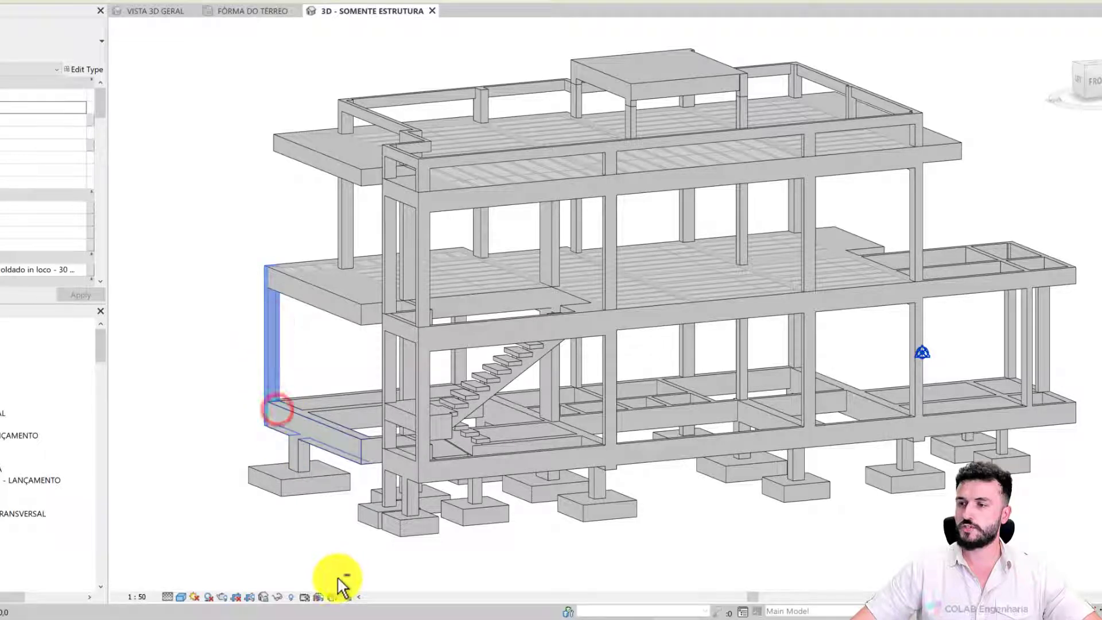
left_click(279, 602)
left_click(295, 564)
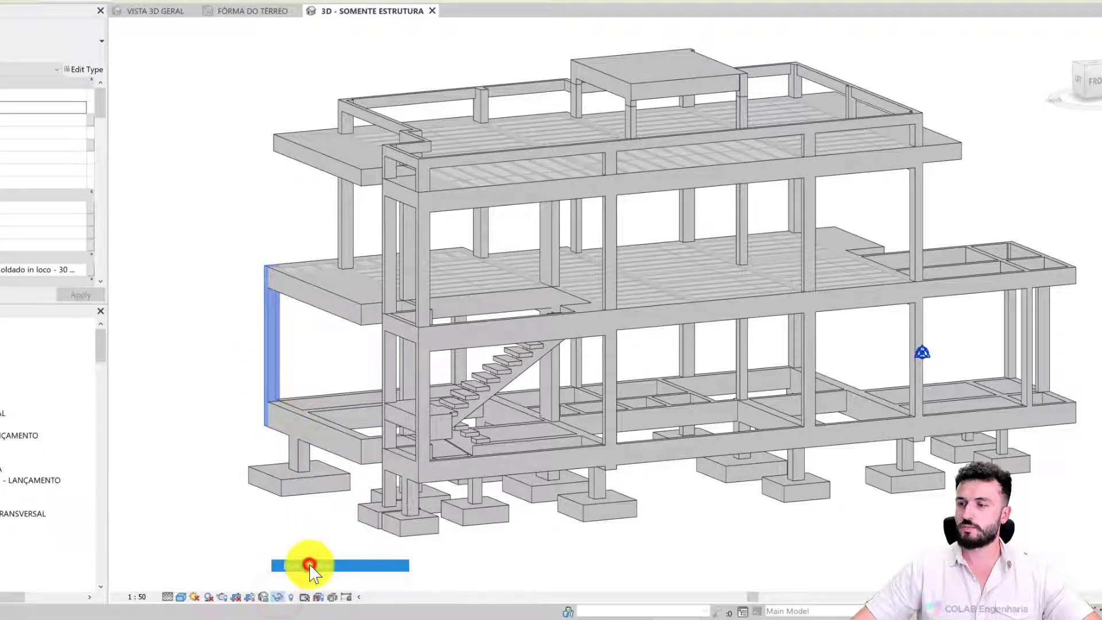
left_click(267, 415)
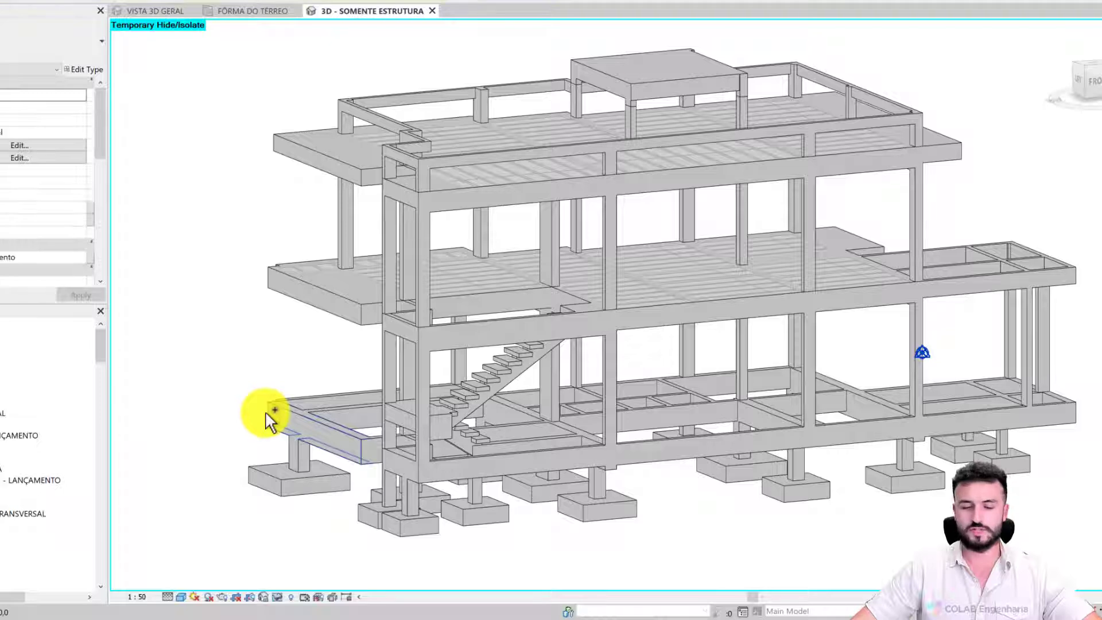
key("h")
key("r")
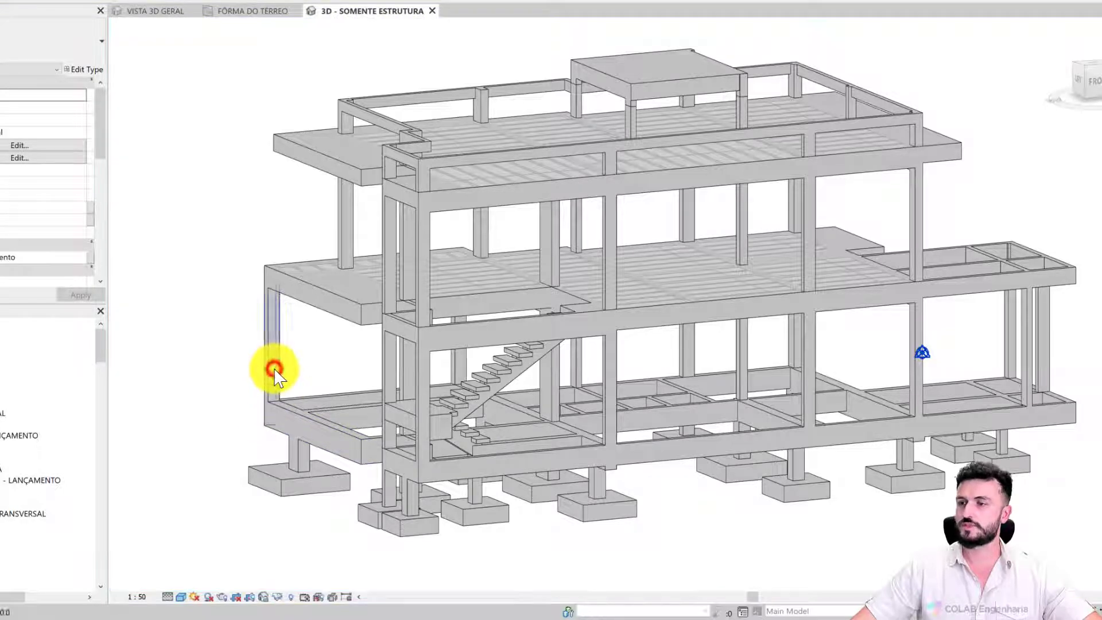
Step: Temporarily hide the ground-floor corner column and the beam at its base as elements, and reset the temporary hide
left_click(274, 370)
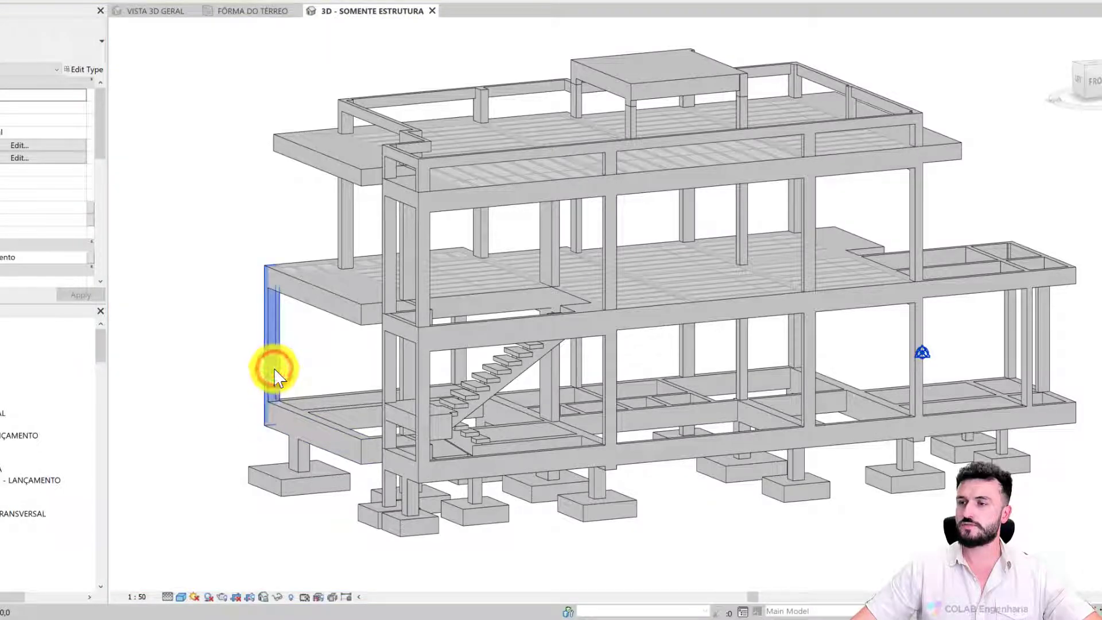
left_click(284, 408, "ctrl")
left_click(274, 596)
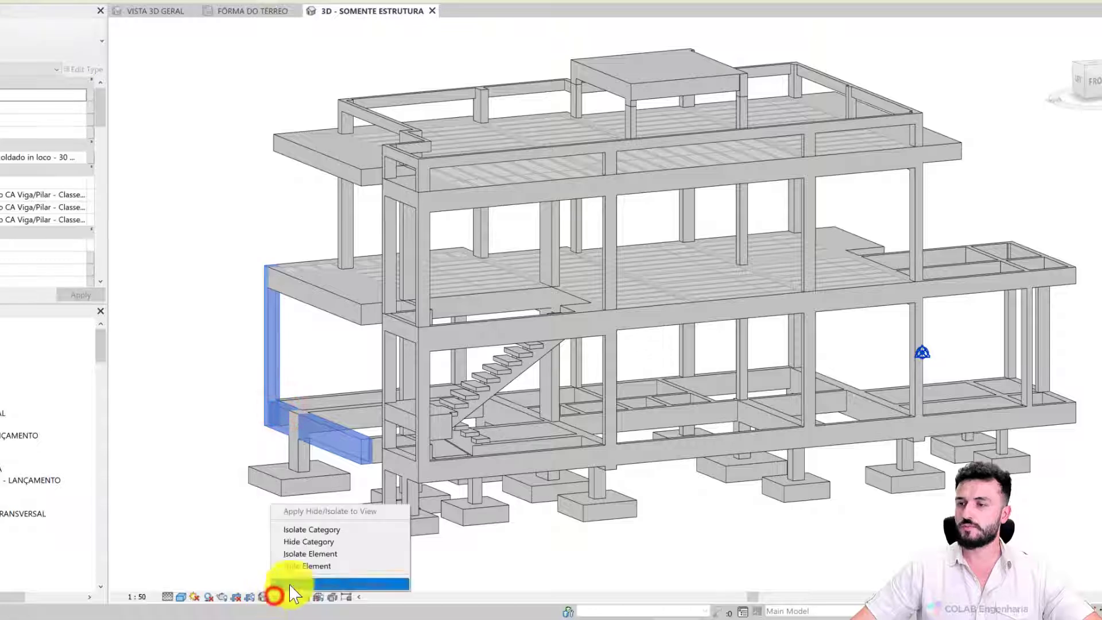
left_click(301, 566)
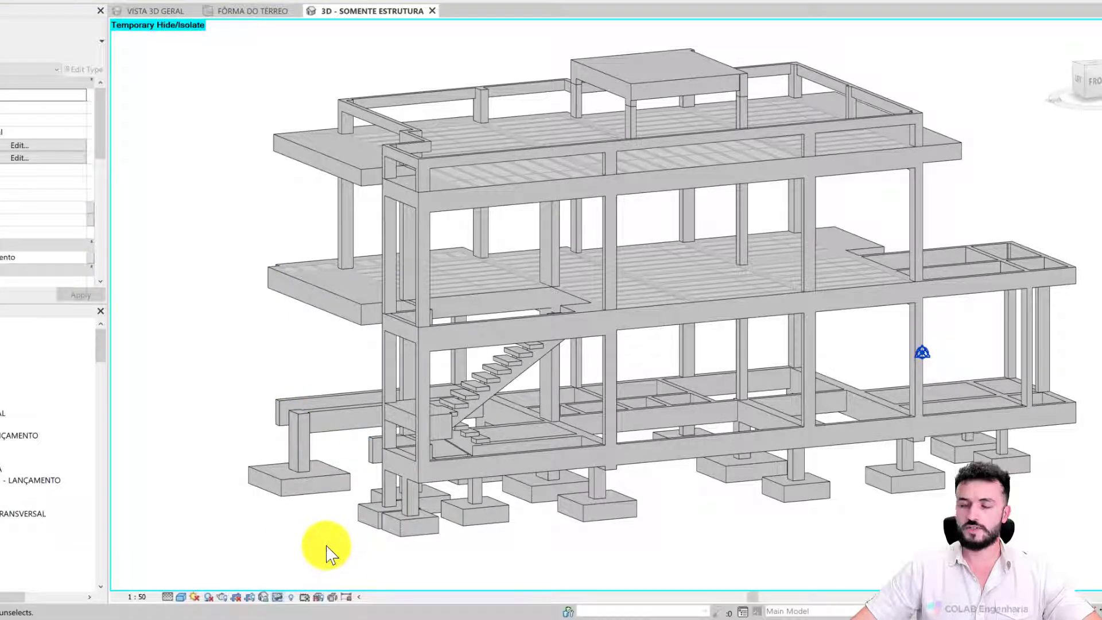
key("h")
key("r")
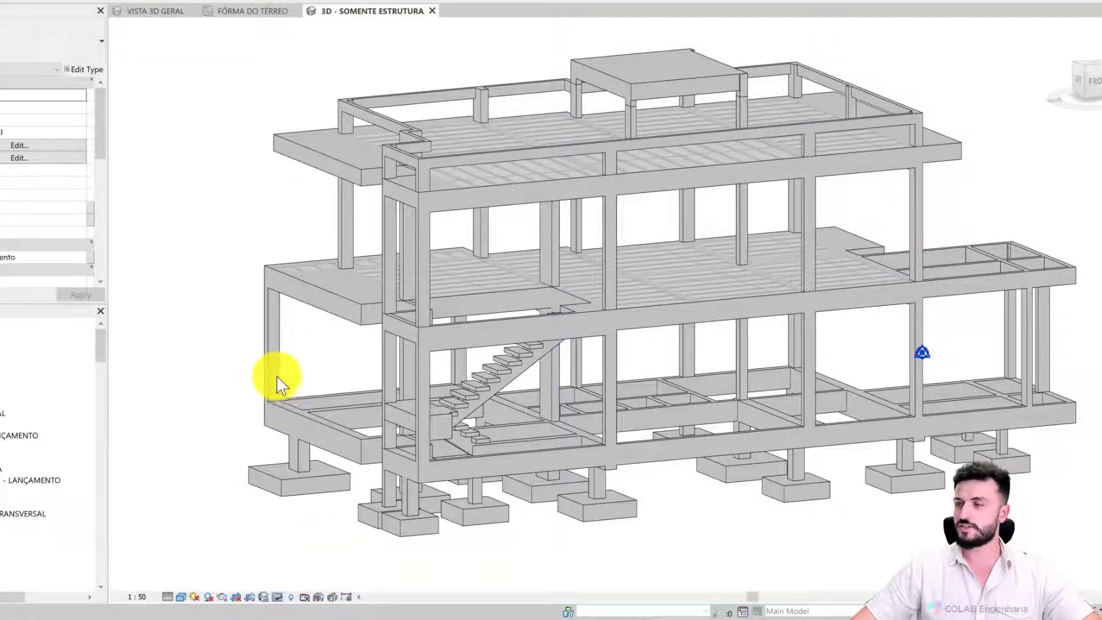
Step: Repeat the temporary element hide on the corner column together with its base beam, and restore both
left_click(270, 357)
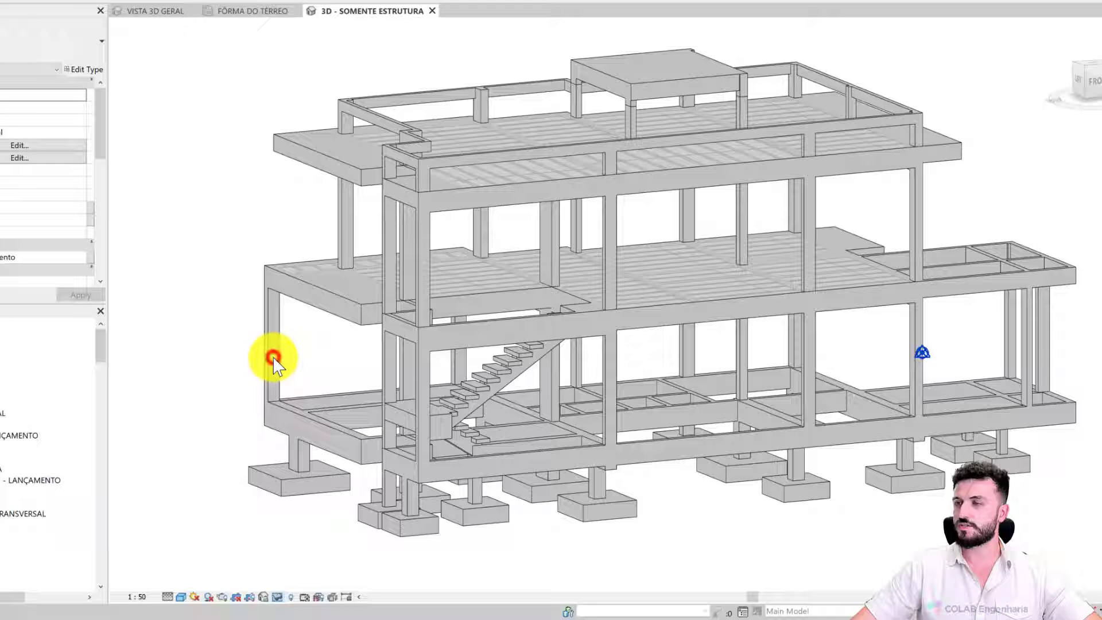
left_click(323, 423, "ctrl")
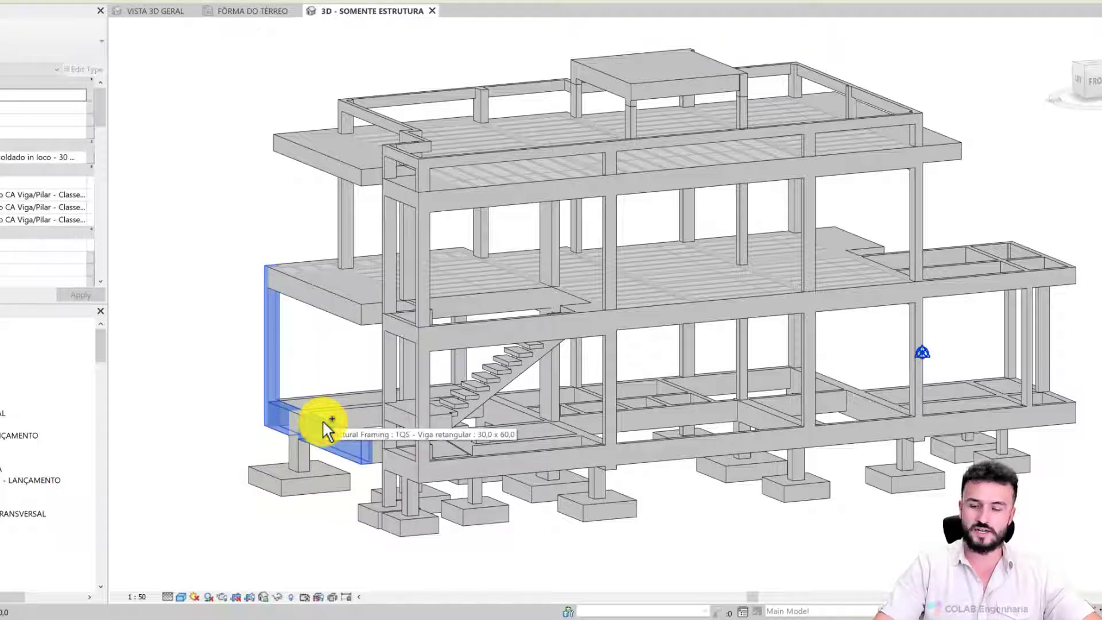
key("h")
key("h")
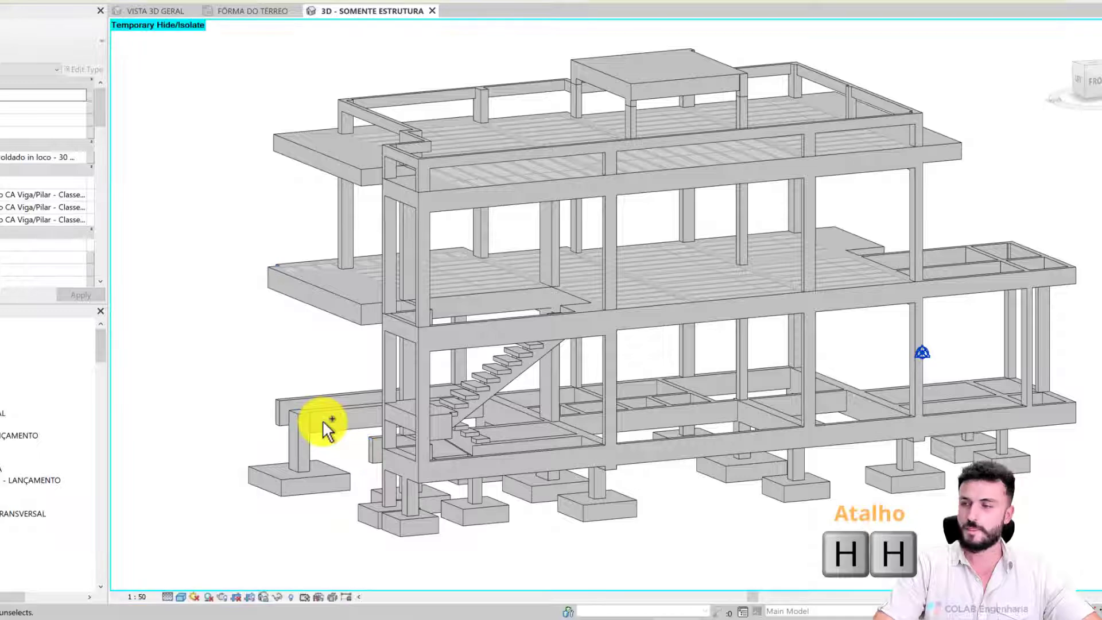
key("h")
key("r")
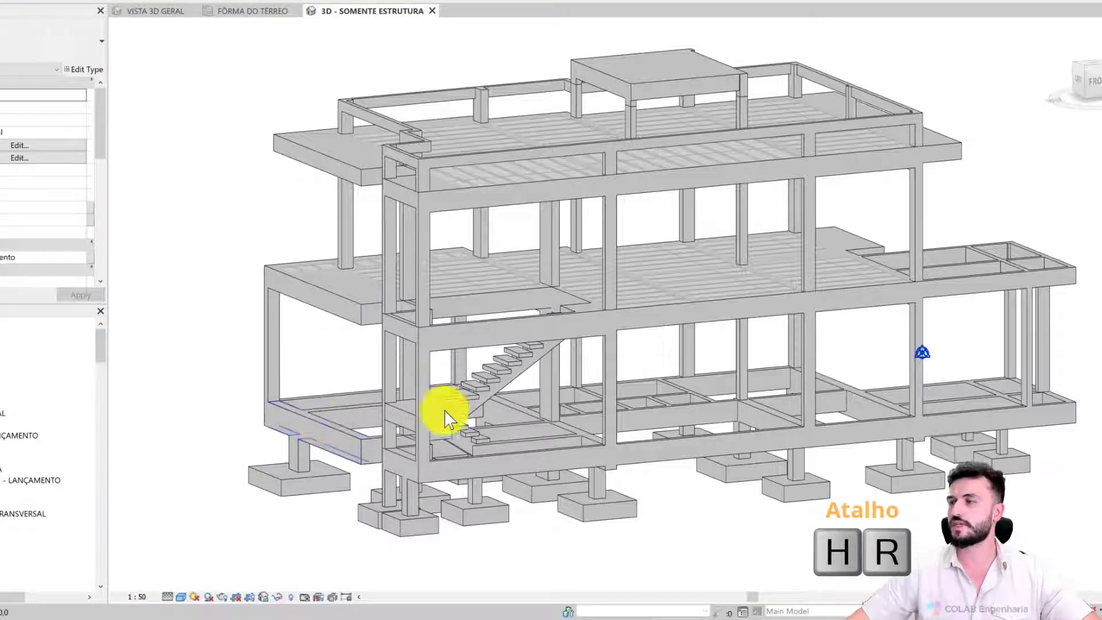
Step: Turn the model slightly and temporarily hide the ground-floor corner column and its base beam as elements
middle_click_drag(655, 363, 640, 359)
middle_click_drag(542, 333, 571, 346, "shift")
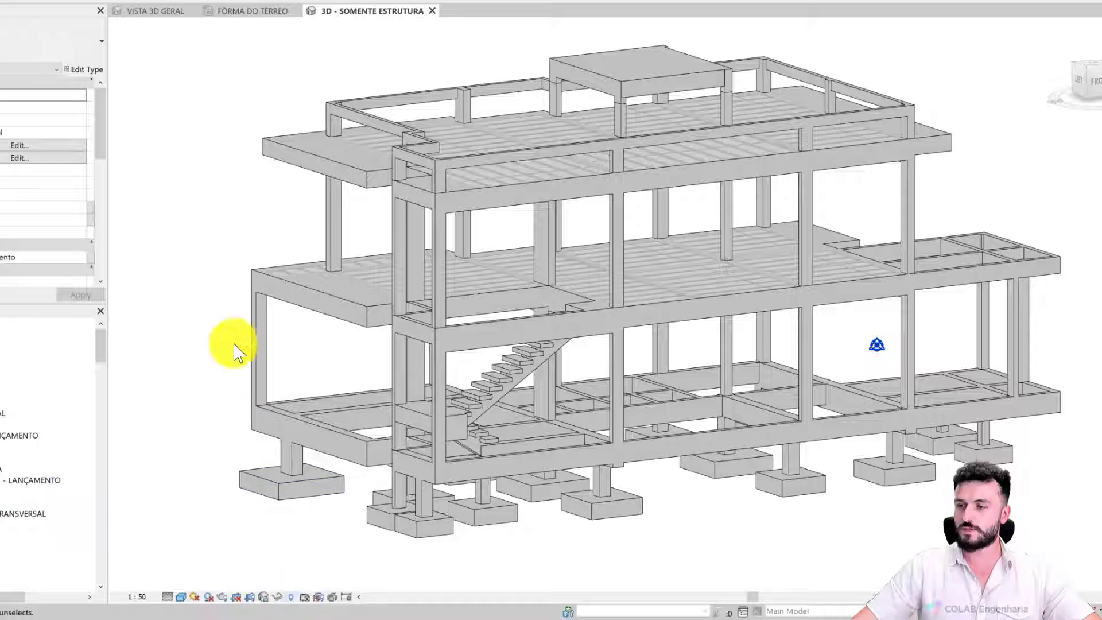
left_click(253, 353)
left_click(318, 422, "ctrl")
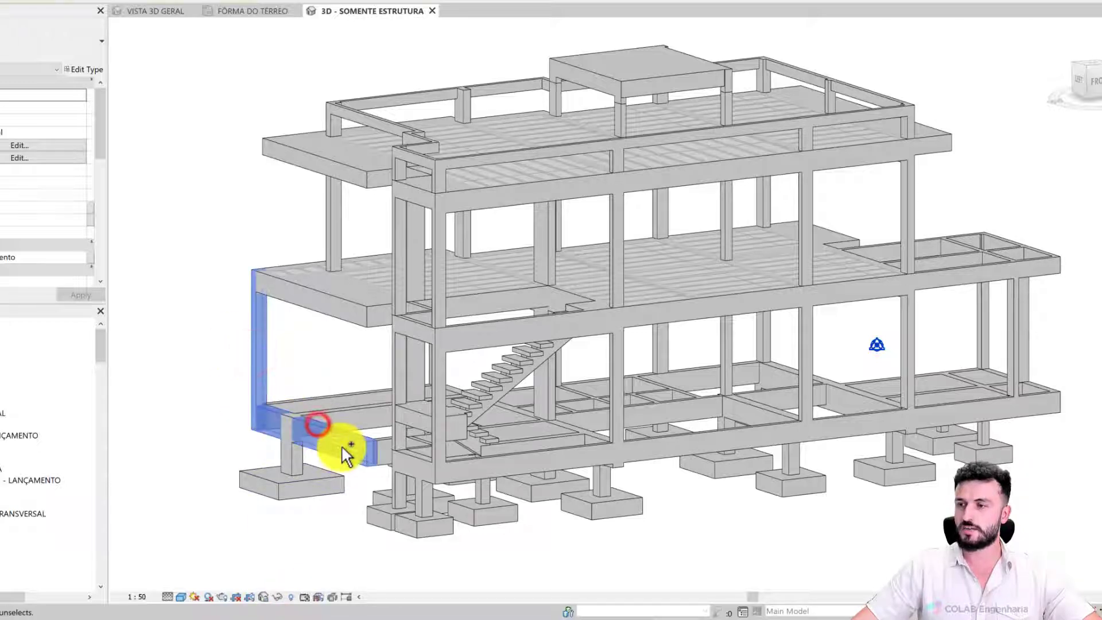
key("h")
key("h")
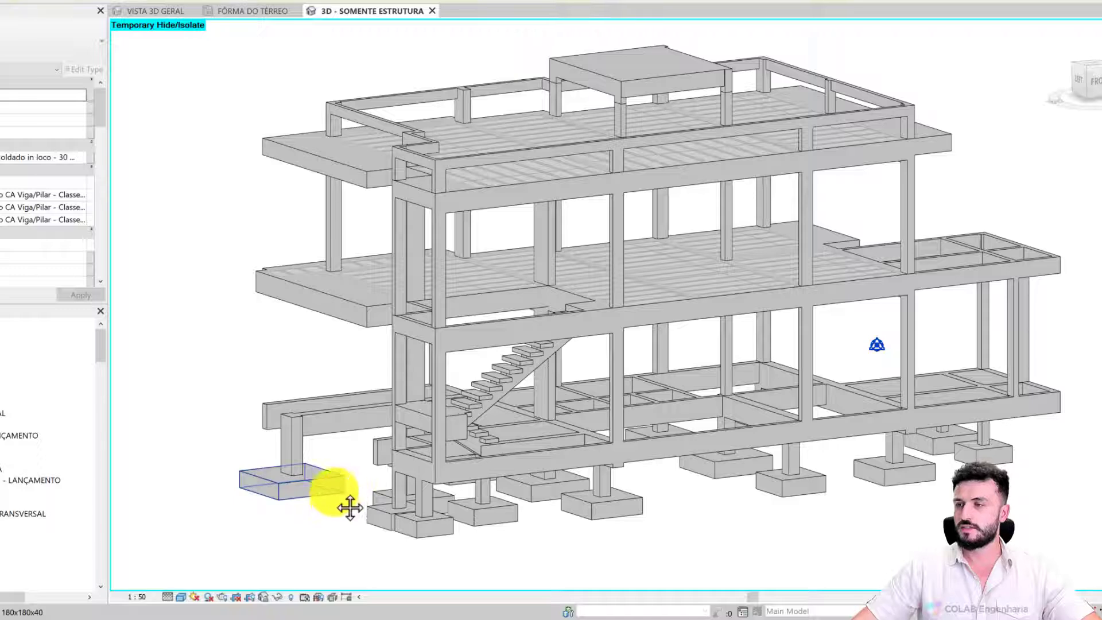
middle_click_drag(334, 495, 358, 488)
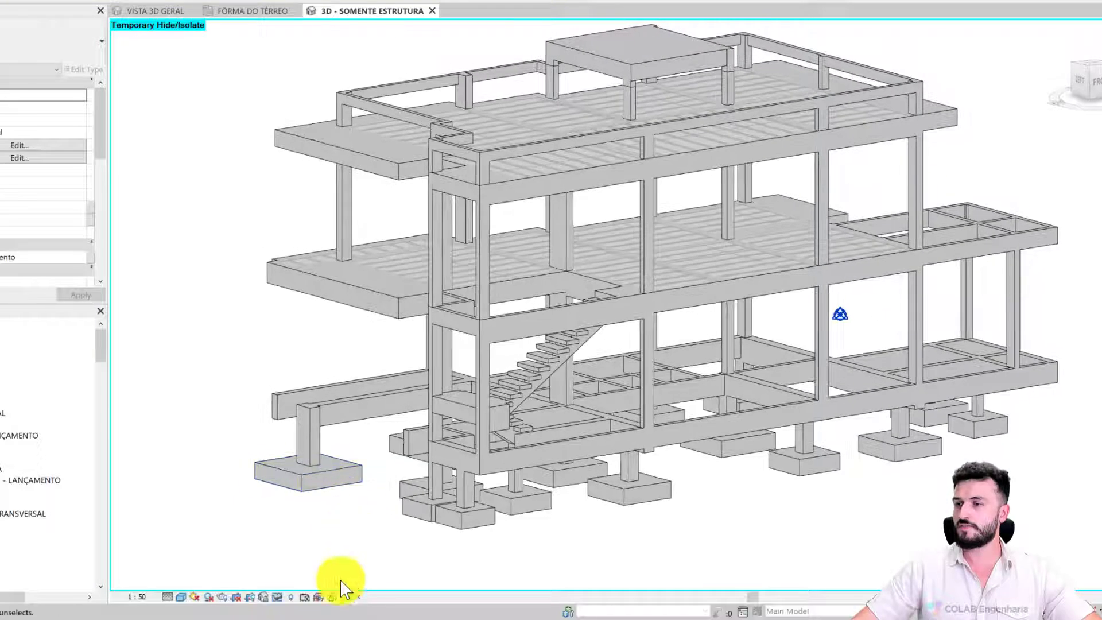
Step: Reveal the hidden elements of the view, leave the reveal mode and reset the temporary hide
left_click(291, 597)
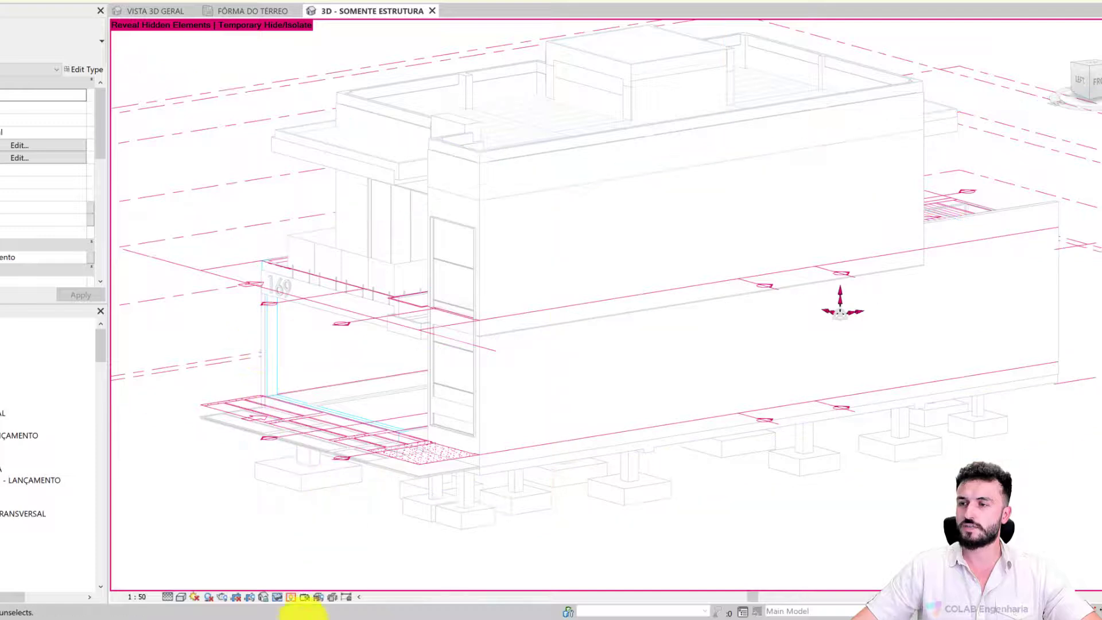
left_click(291, 598)
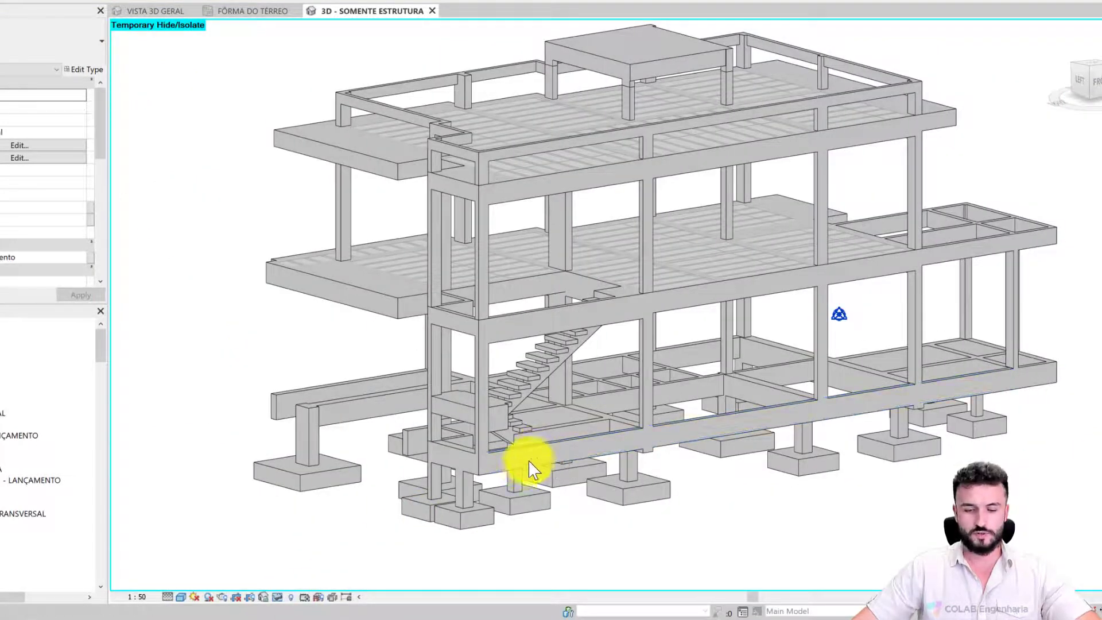
key("h")
key("r")
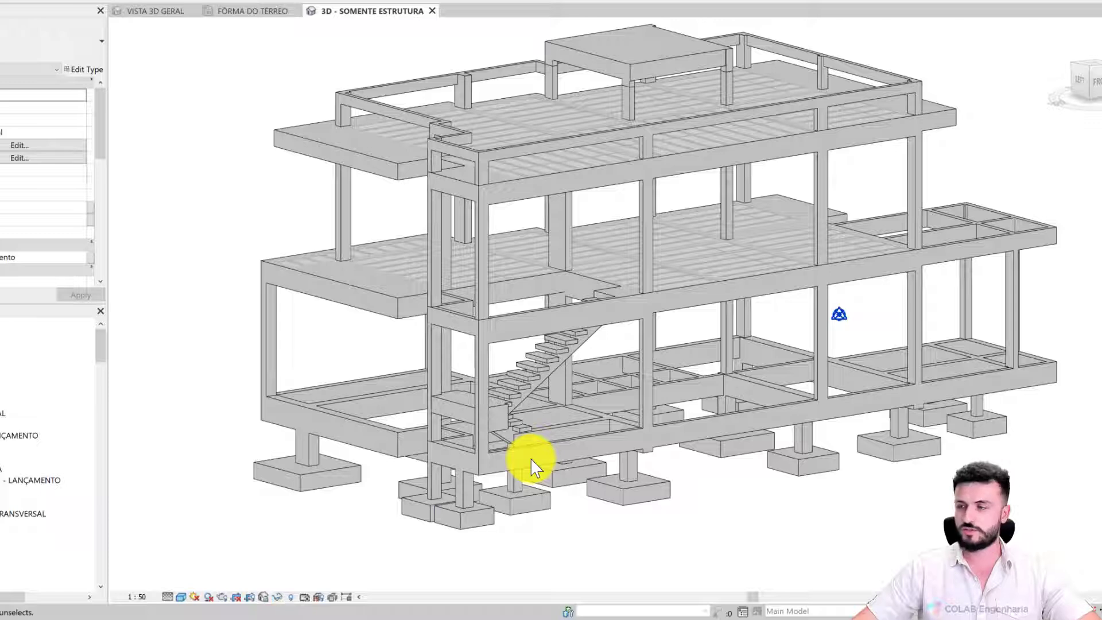
Step: Hide the ground-floor corner column and its base beam permanently in this view, by elements
left_click(266, 331)
left_click(294, 405, "ctrl")
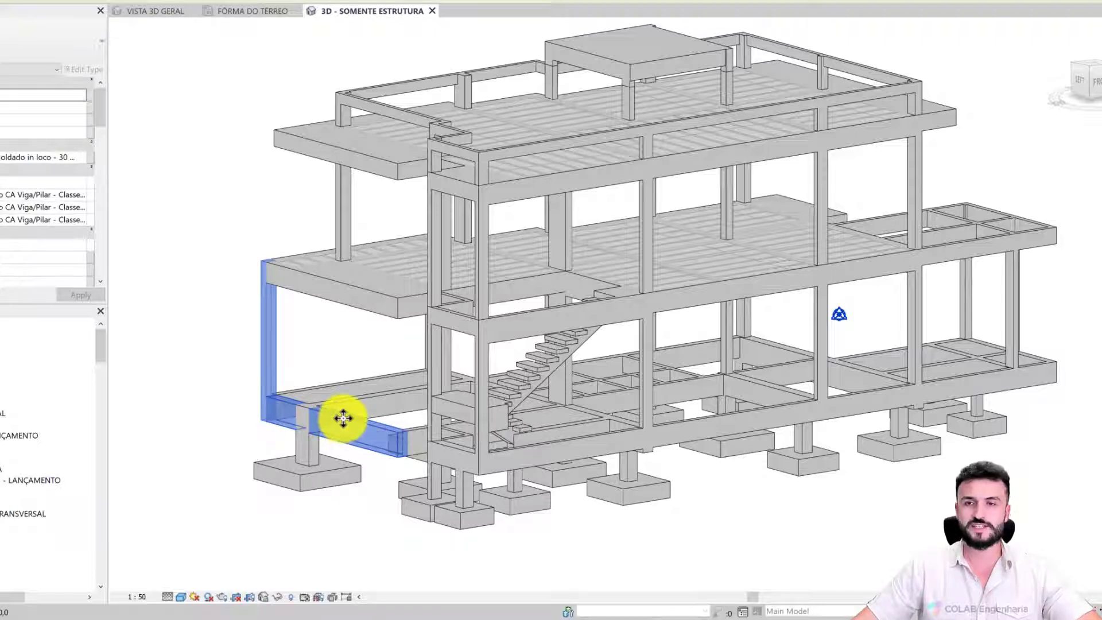
middle_click_drag(369, 386, 356, 410)
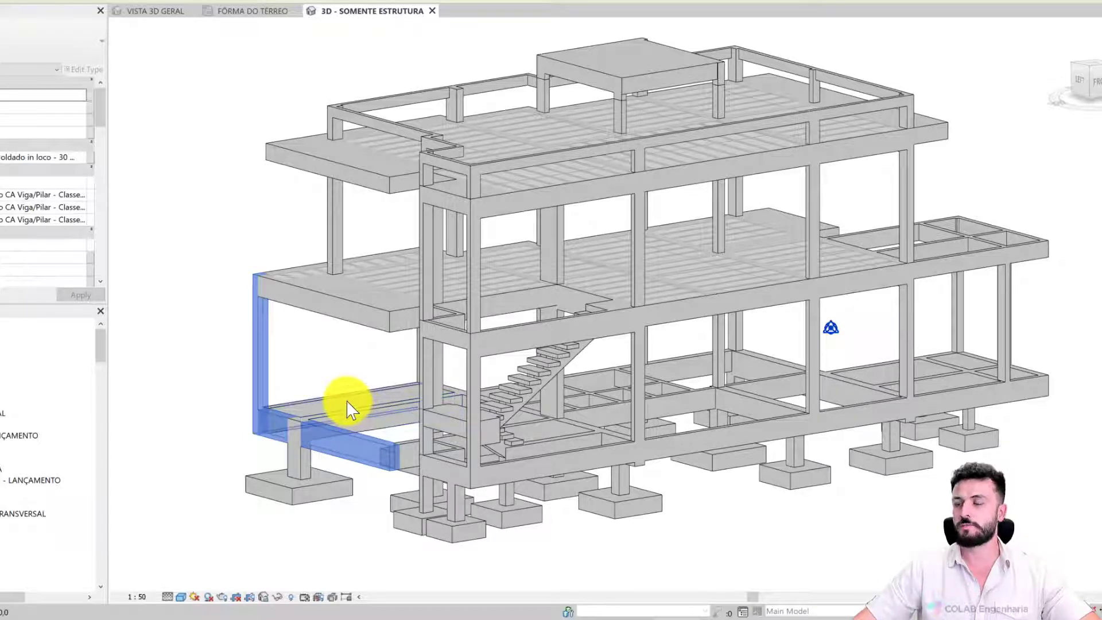
middle_click_drag(352, 406, 246, 403)
right_click(246, 403)
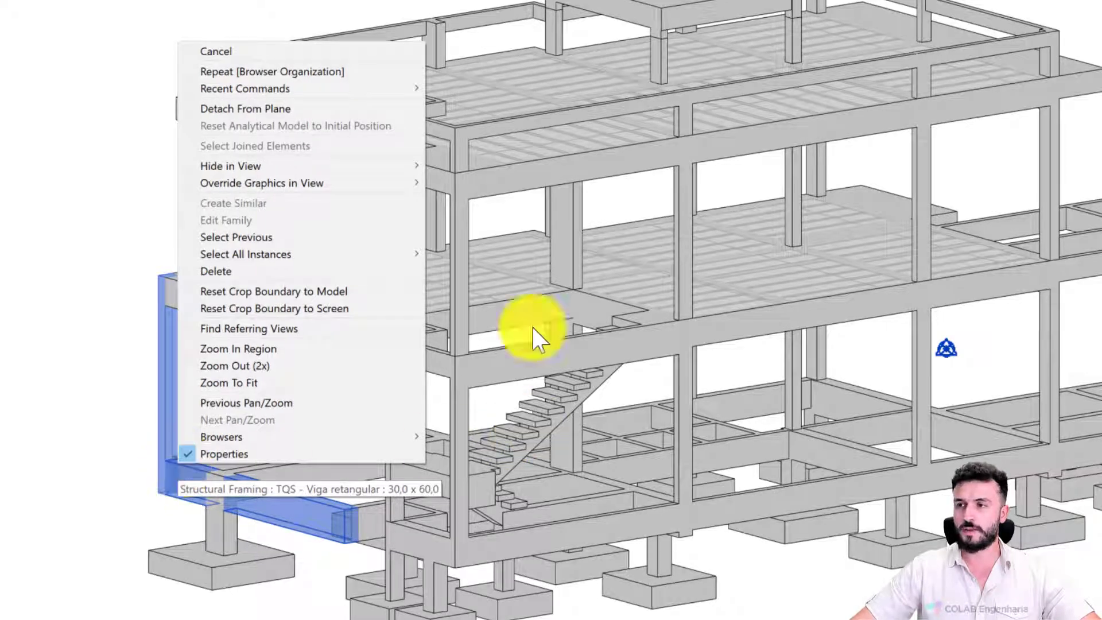
mouse_move(376, 174)
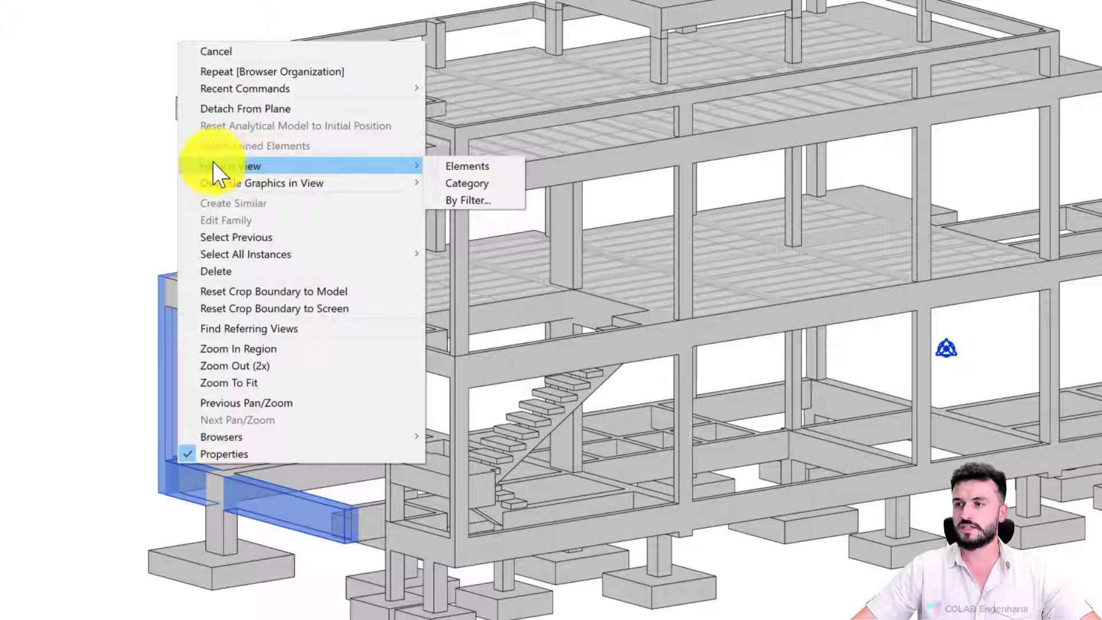
left_click(469, 165)
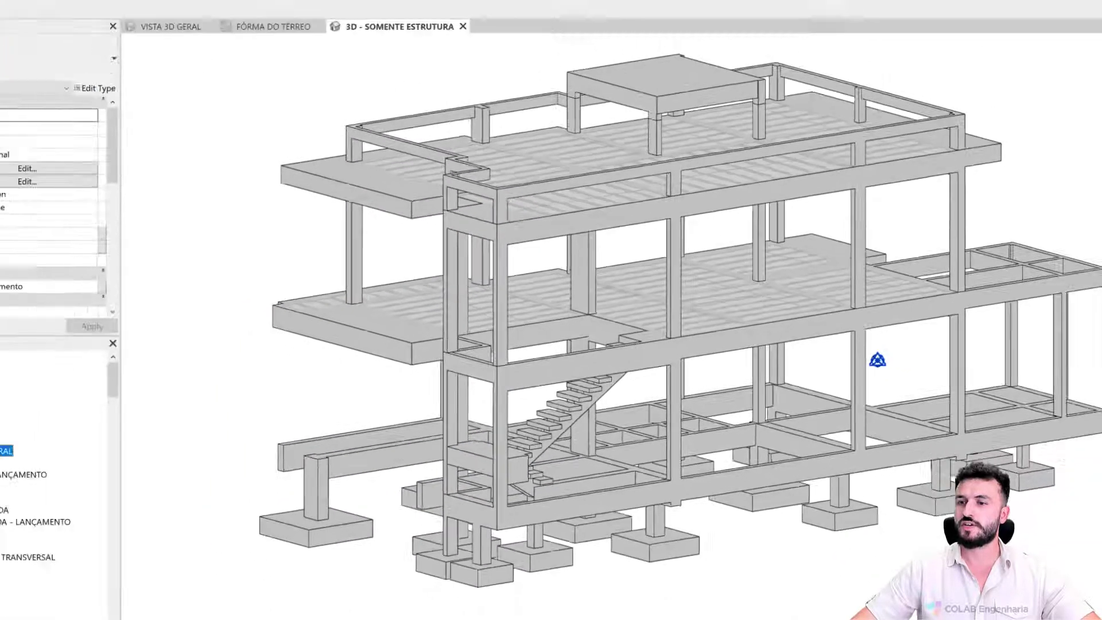
Step: Check the same corner column and beam in the 3D - LANÇAMENTO ESTRUTURAL view, and return to 3D - SOMENTE ESTRUTURA
double_click(96, 440)
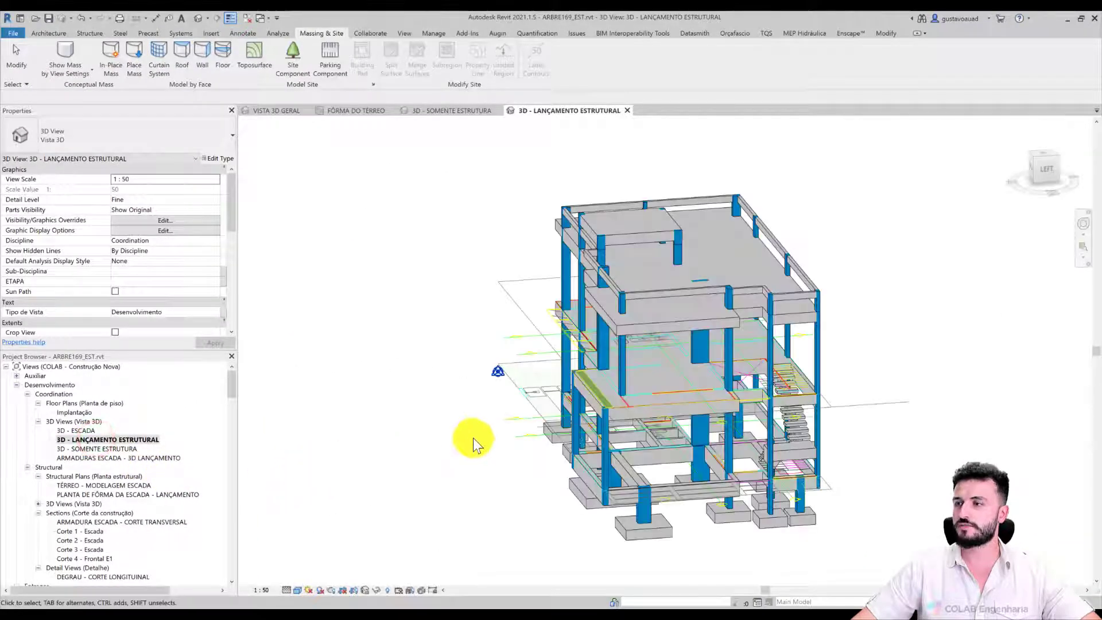
scroll(580, 466, "up", 5)
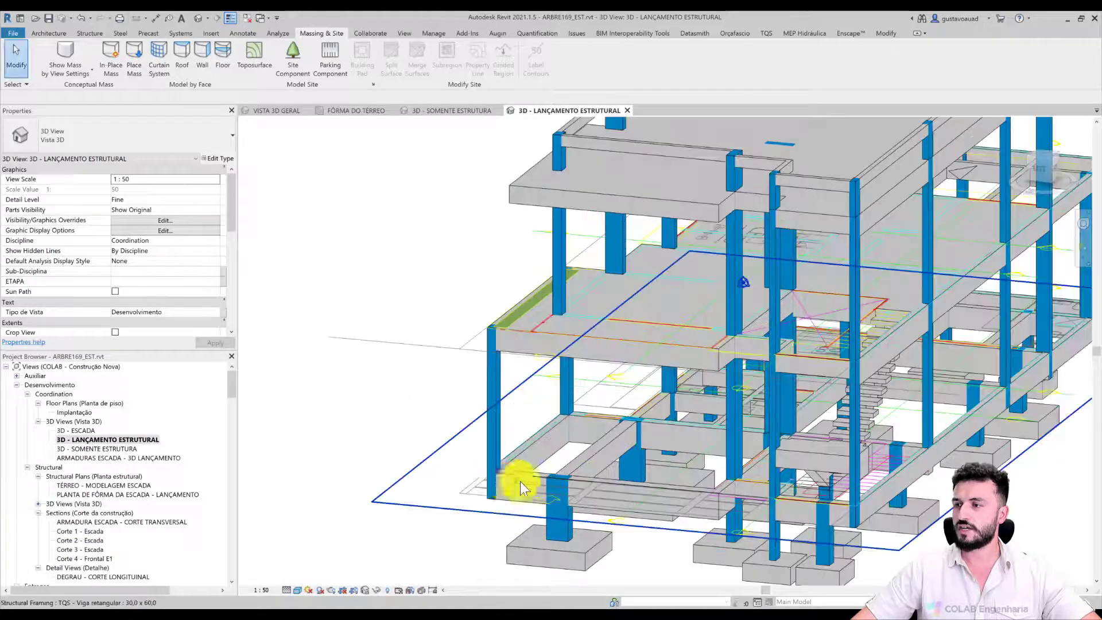
middle_click_drag(520, 481, 411, 428, "shift")
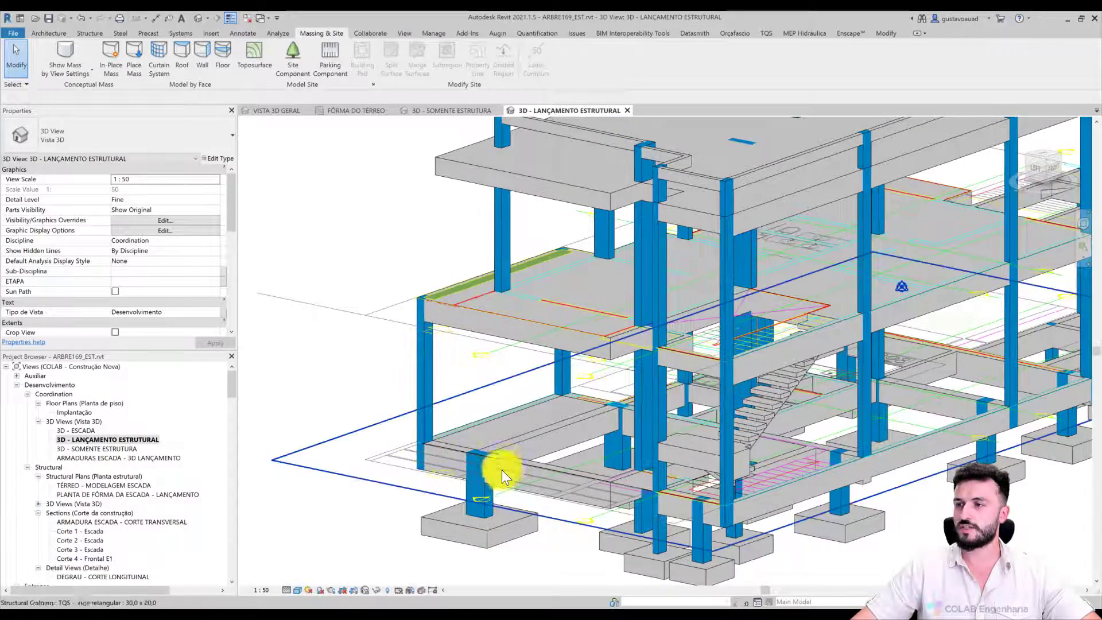
middle_click_drag(502, 470, 414, 423, "shift")
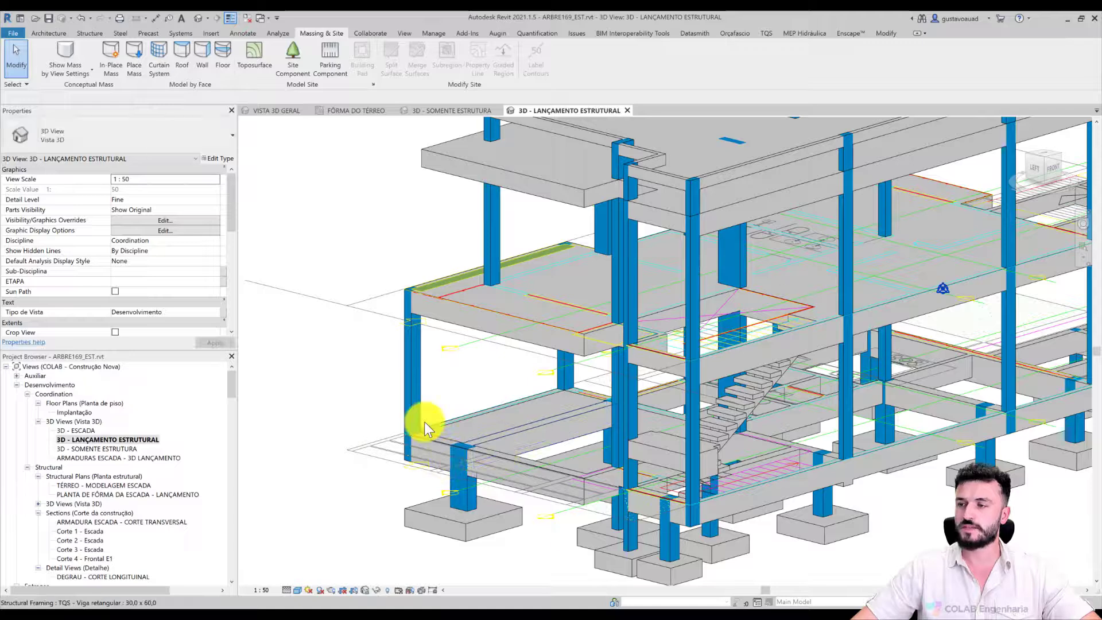
left_click(467, 107)
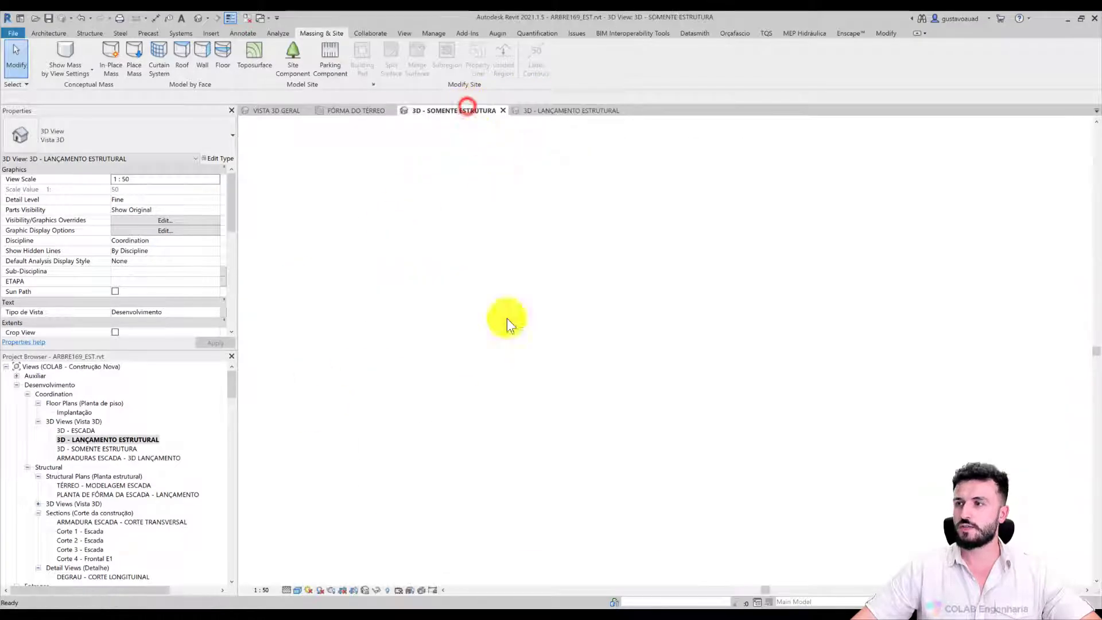
mouse_move(373, 419)
middle_mouse_down("shift")
mouse_move(408, 438)
mouse_move(390, 425)
middle_mouse_up("shift")
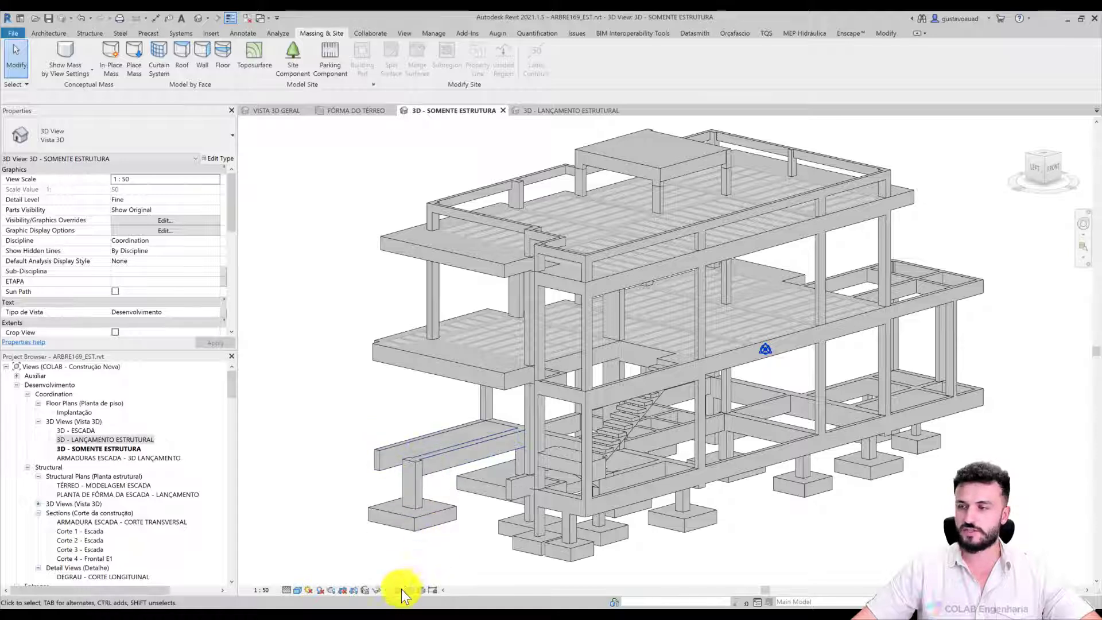
Step: Reveal the hidden elements, unhide the corner column and its base beam in the view, and leave the reveal mode
left_click(387, 592)
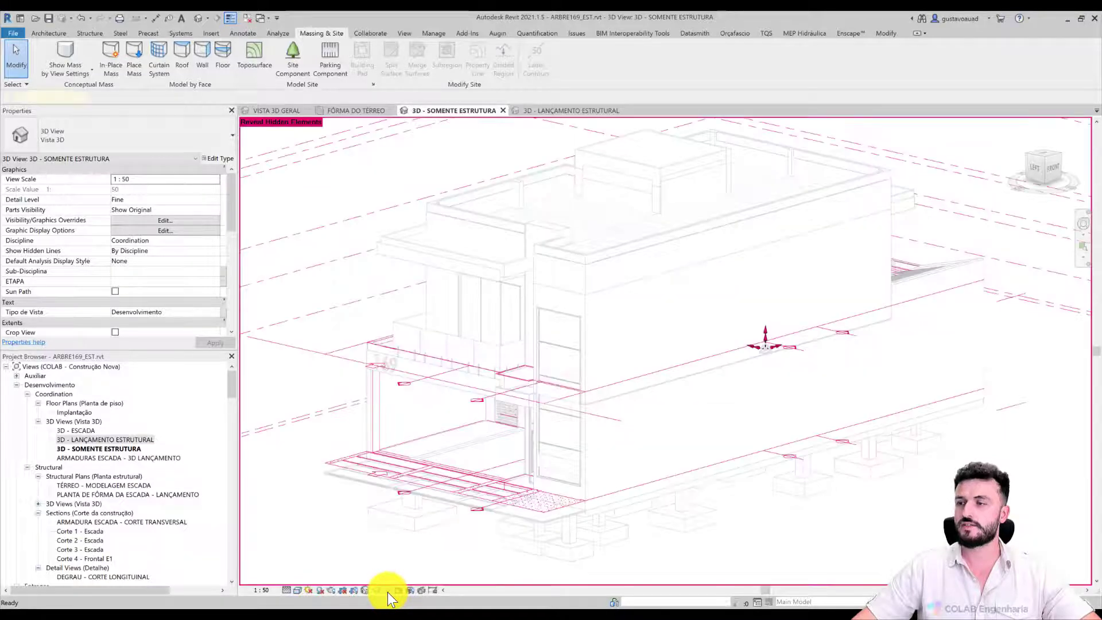
left_click(377, 412)
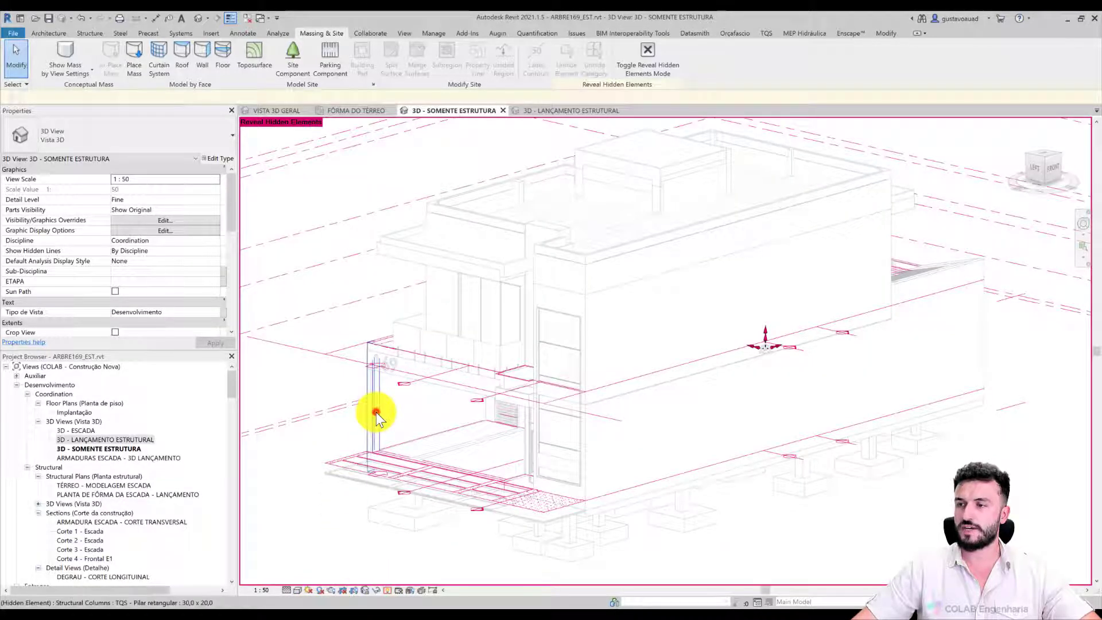
left_click(394, 458, "ctrl")
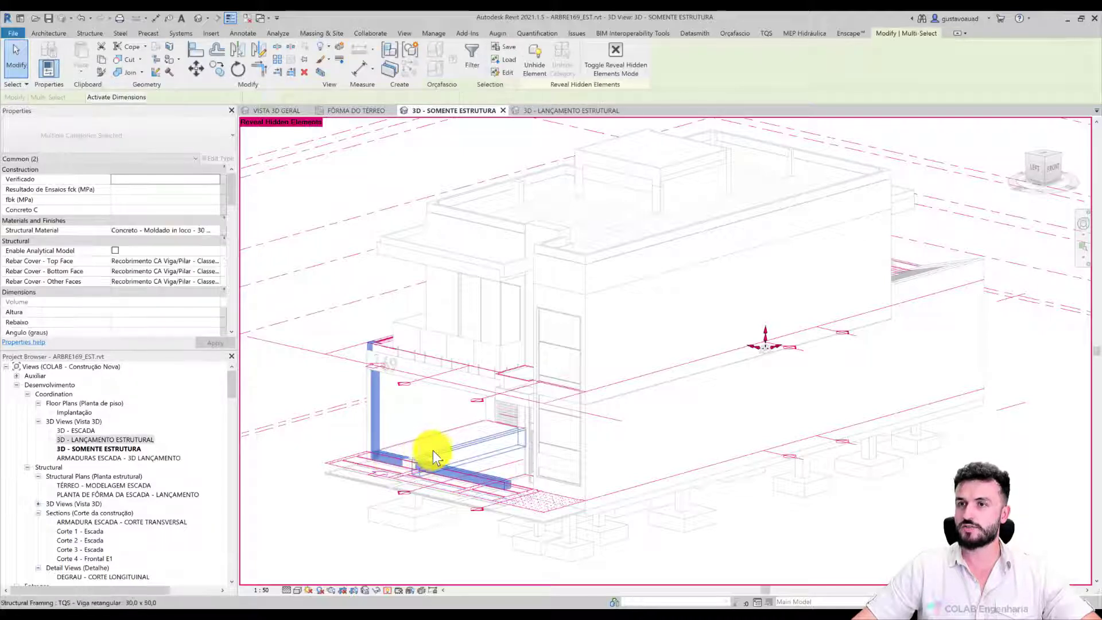
right_click(387, 453)
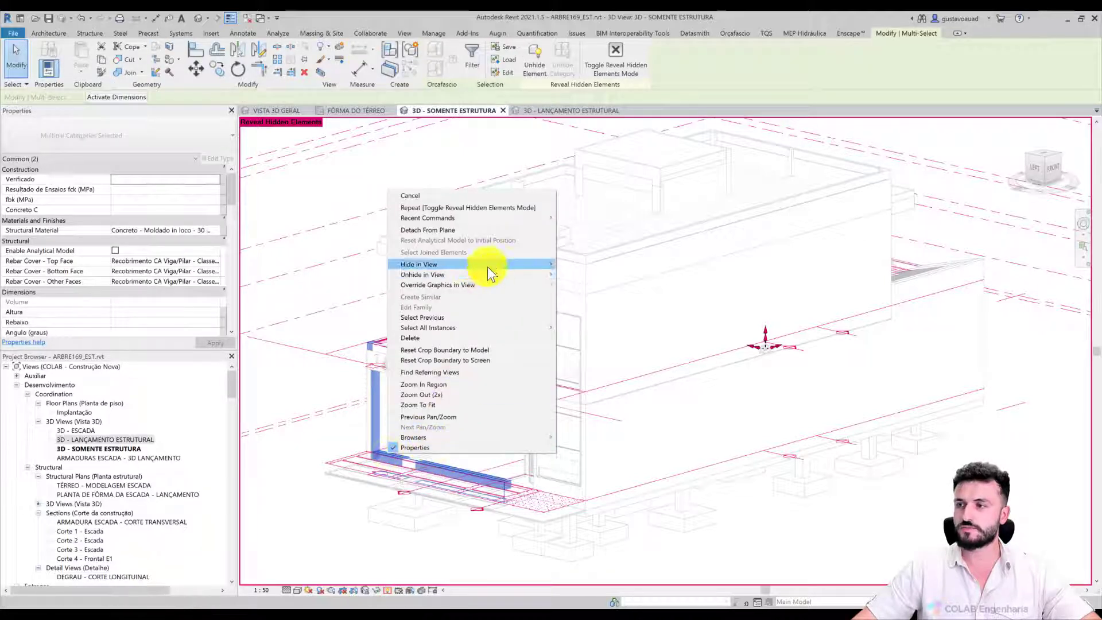
left_click(574, 276)
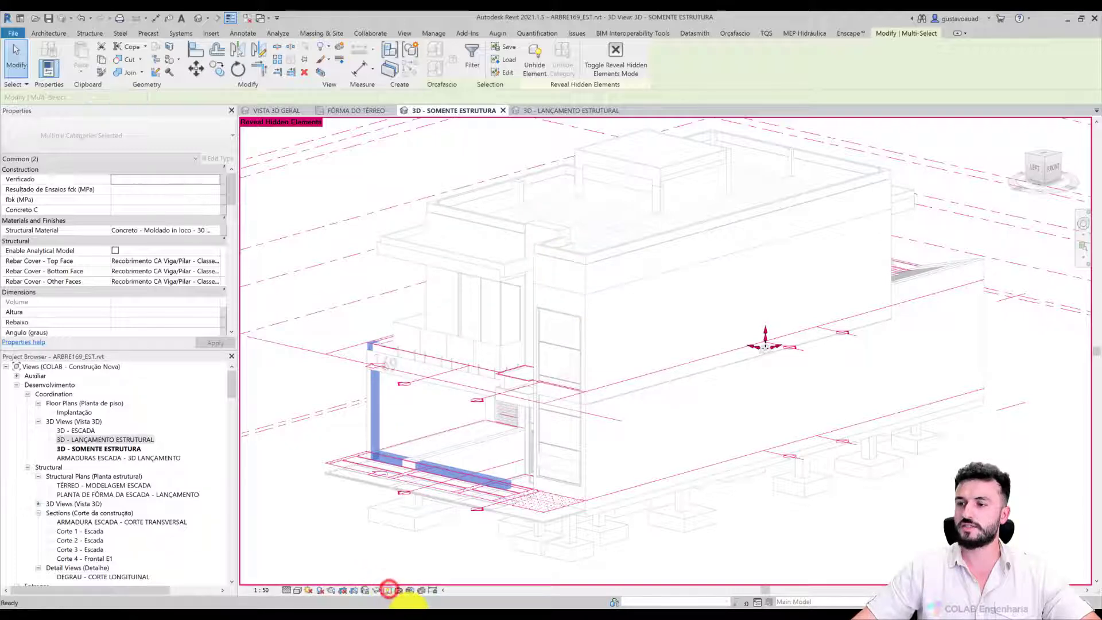
left_click(389, 591)
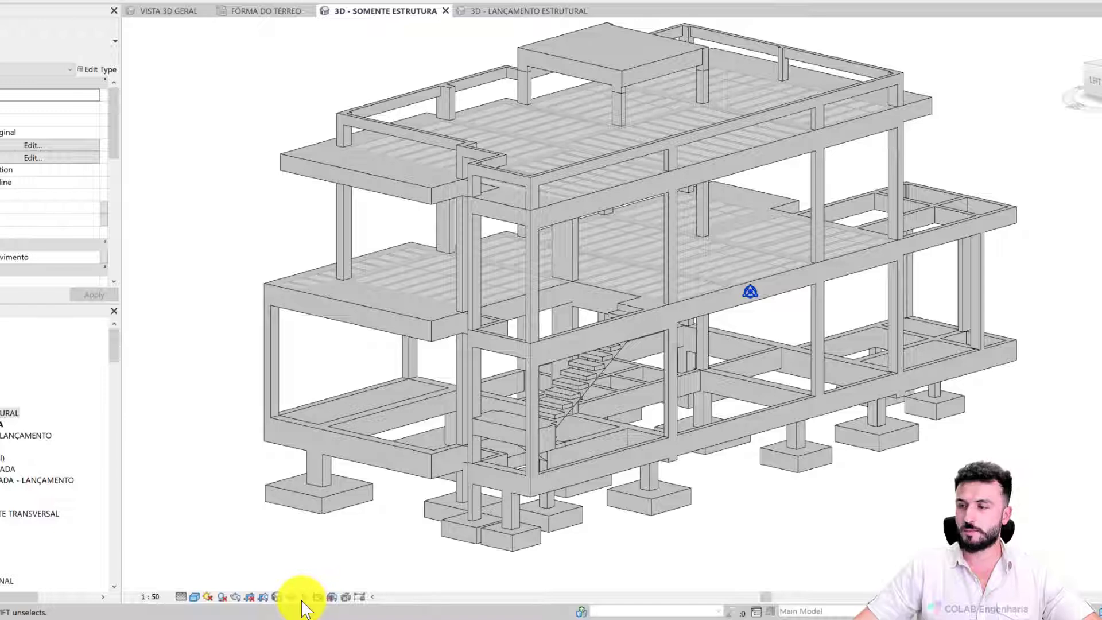
Step: Displace the ground-floor corner column outward from the building by about 202 in this view, and add displacement paths at its ends
left_click(332, 597)
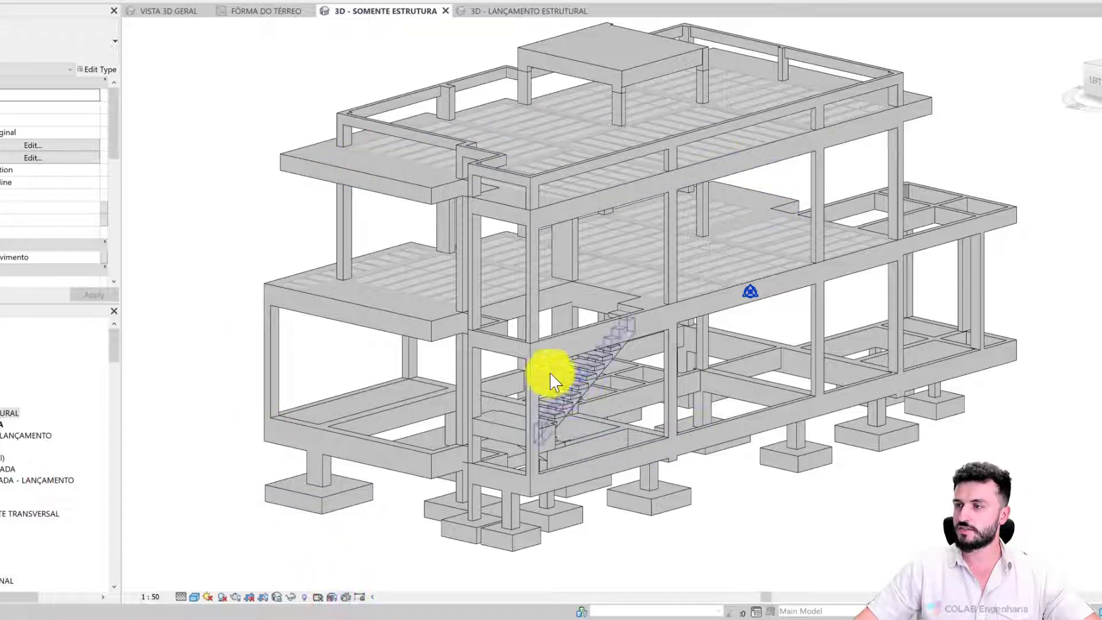
middle_click_drag(372, 534, 383, 550)
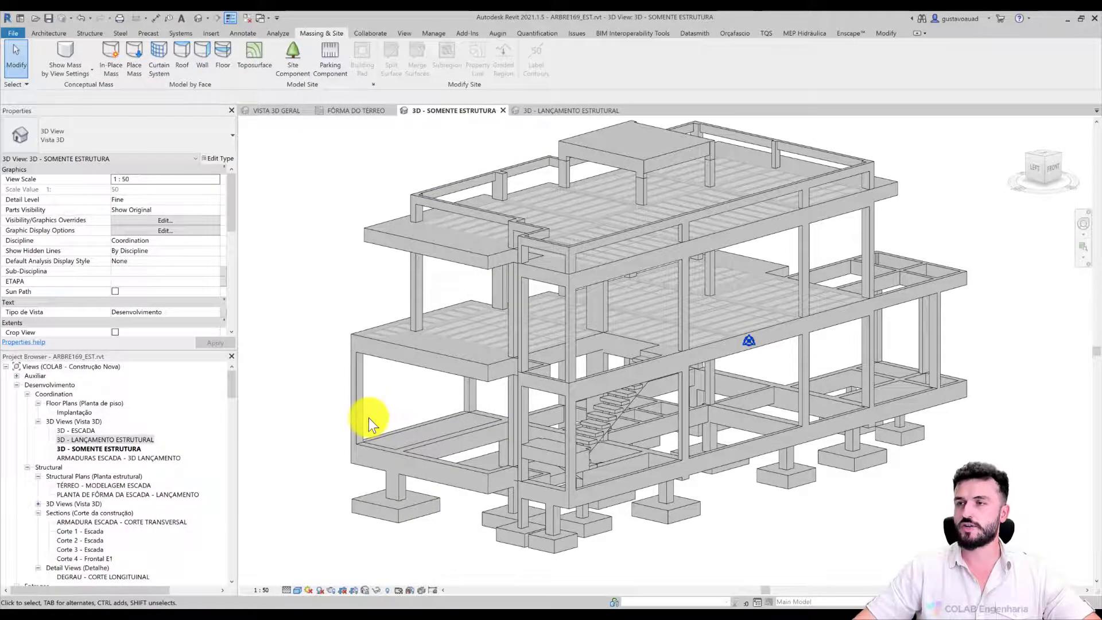
left_click(359, 419)
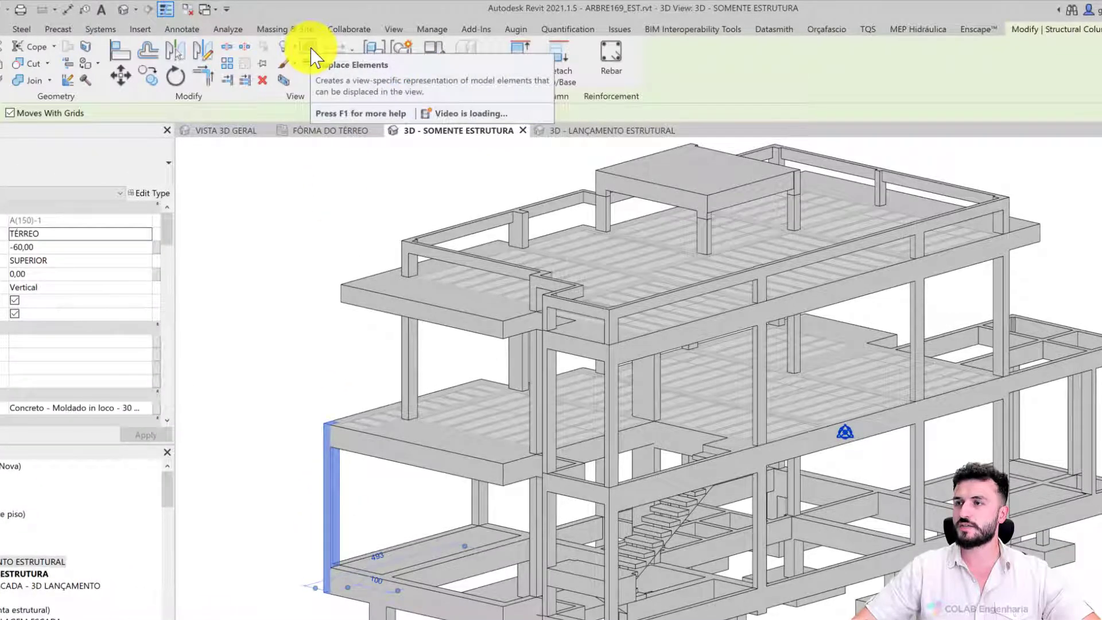
left_click(311, 56)
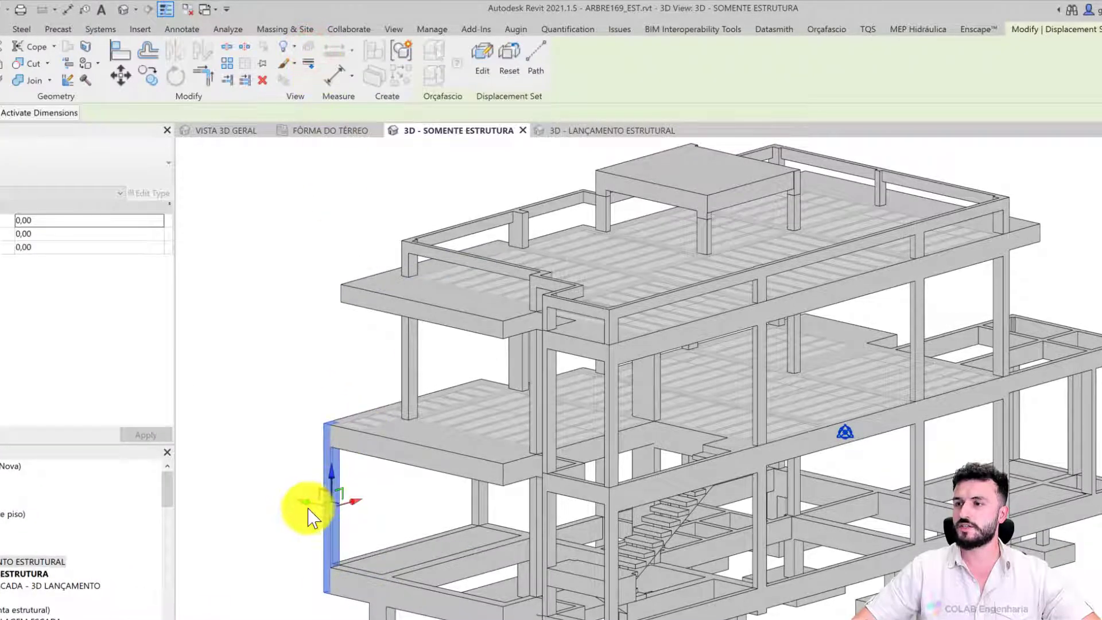
left_click_drag(303, 504, 256, 546)
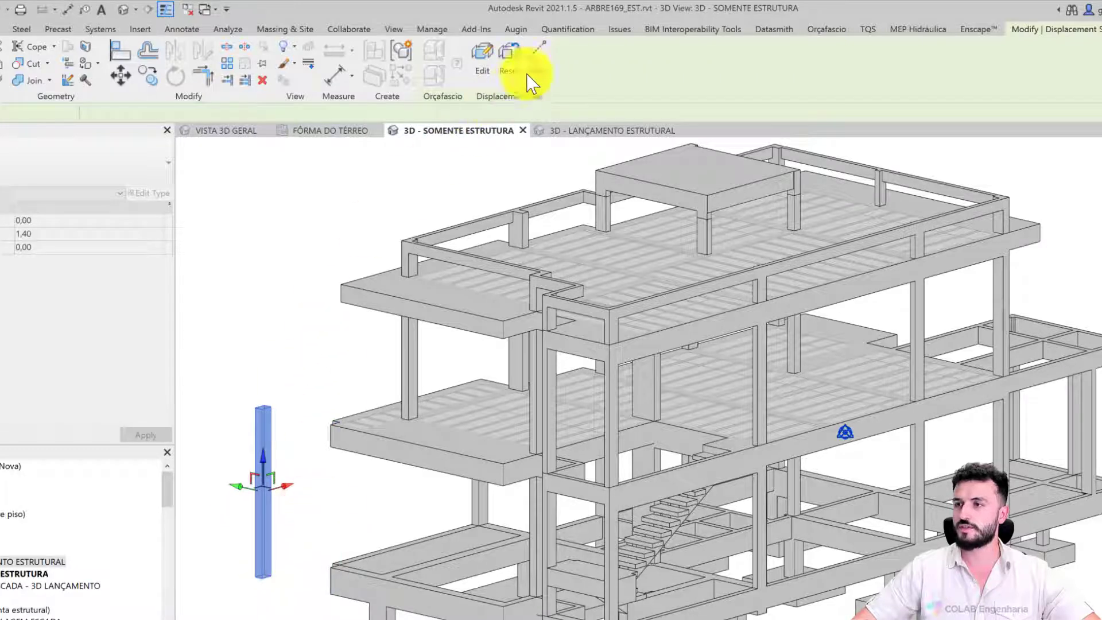
left_click(542, 66)
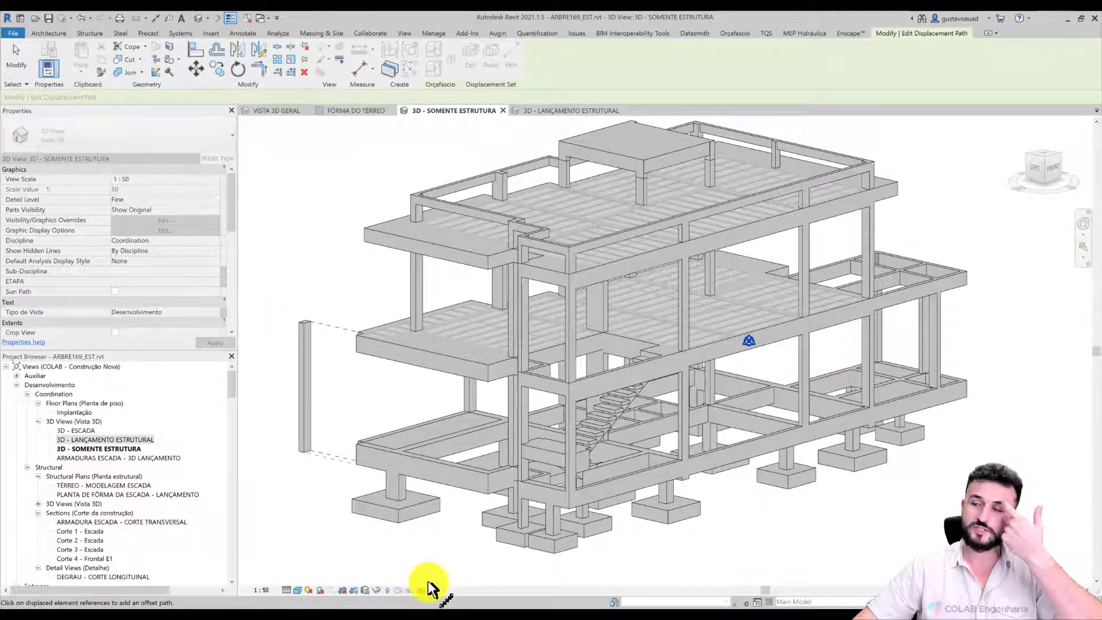
key("Escape")
Step: Highlight the displacement sets of the view to check the displaced column, and leave the highlight mode
middle_click_drag(453, 563, 456, 555)
scroll(455, 555, "down", 1)
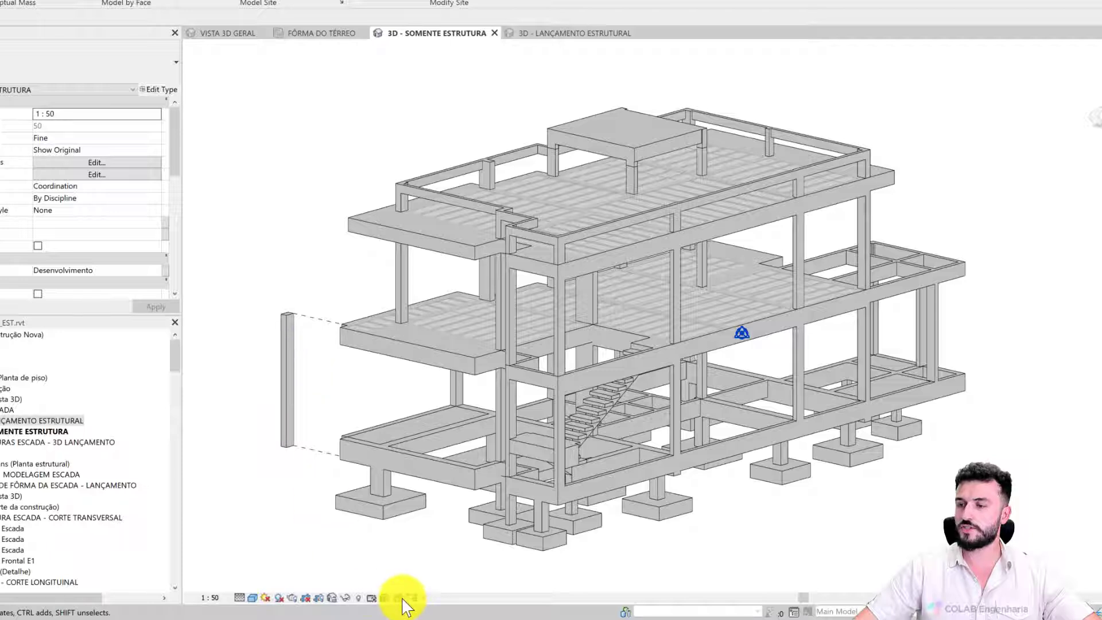
left_click(403, 599)
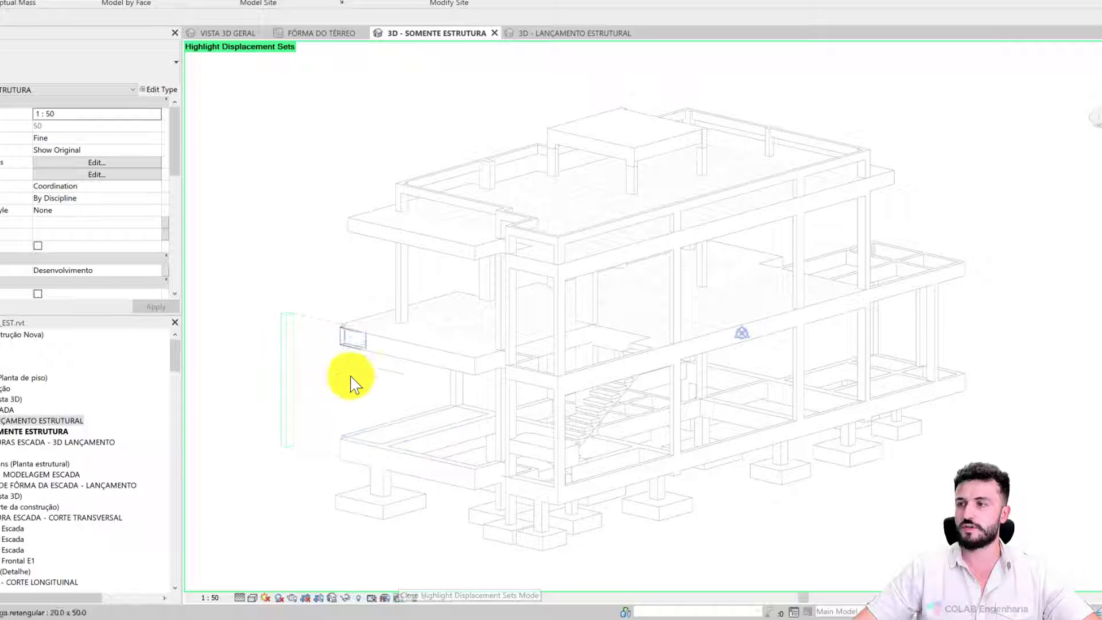
left_click(399, 597)
Step: Reset the displacement of the corner column to its original place and clear the selection
left_click(289, 322)
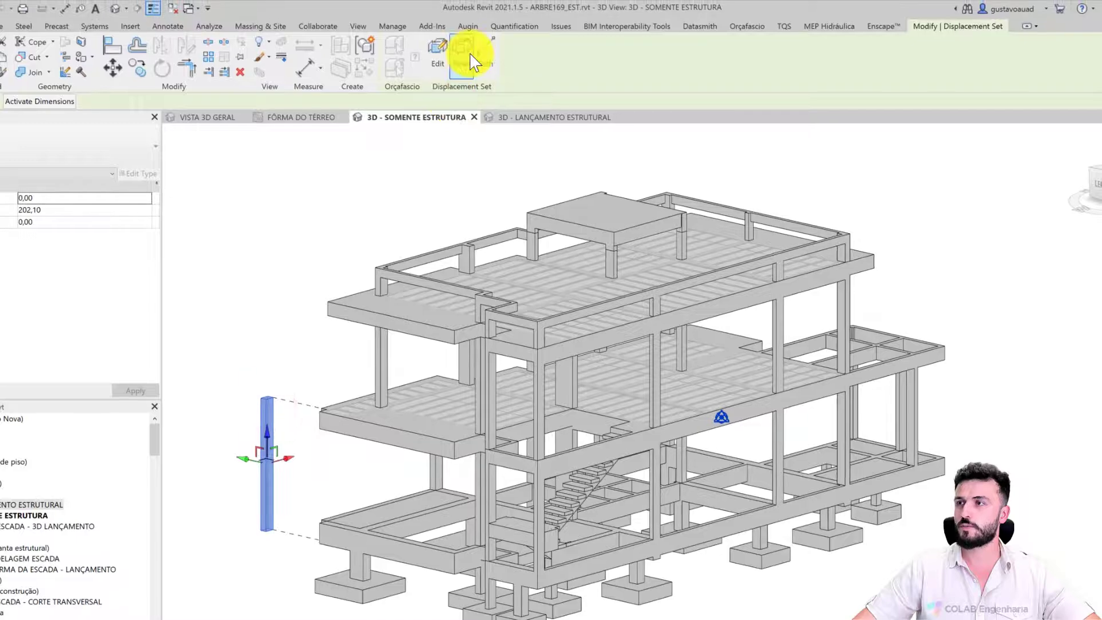
left_click(471, 15)
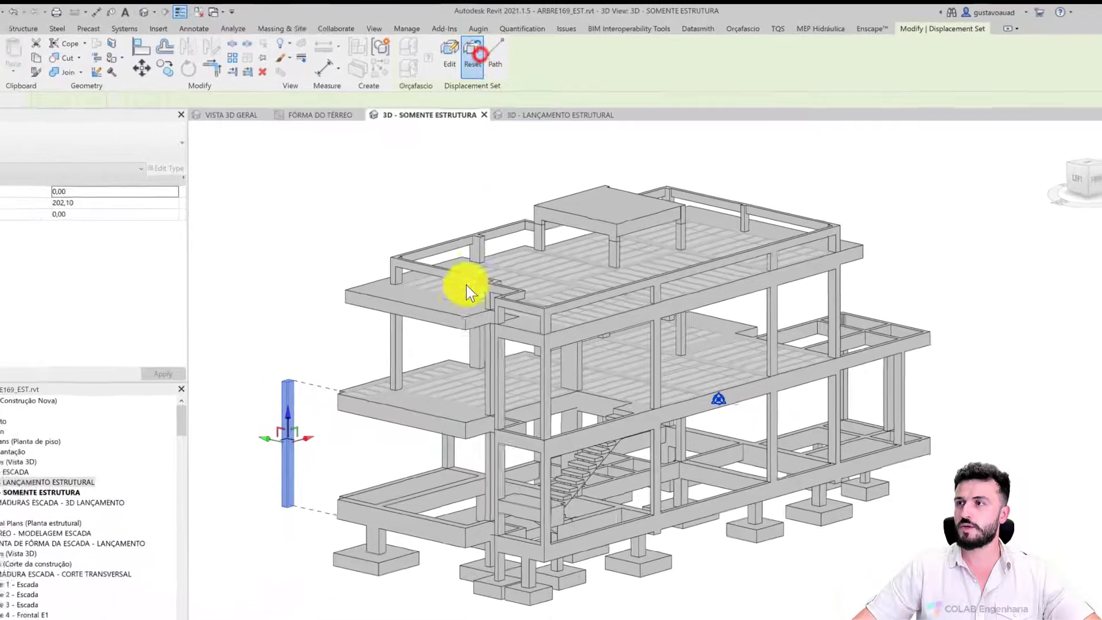
left_click(471, 447)
middle_click_drag(483, 459, 473, 453)
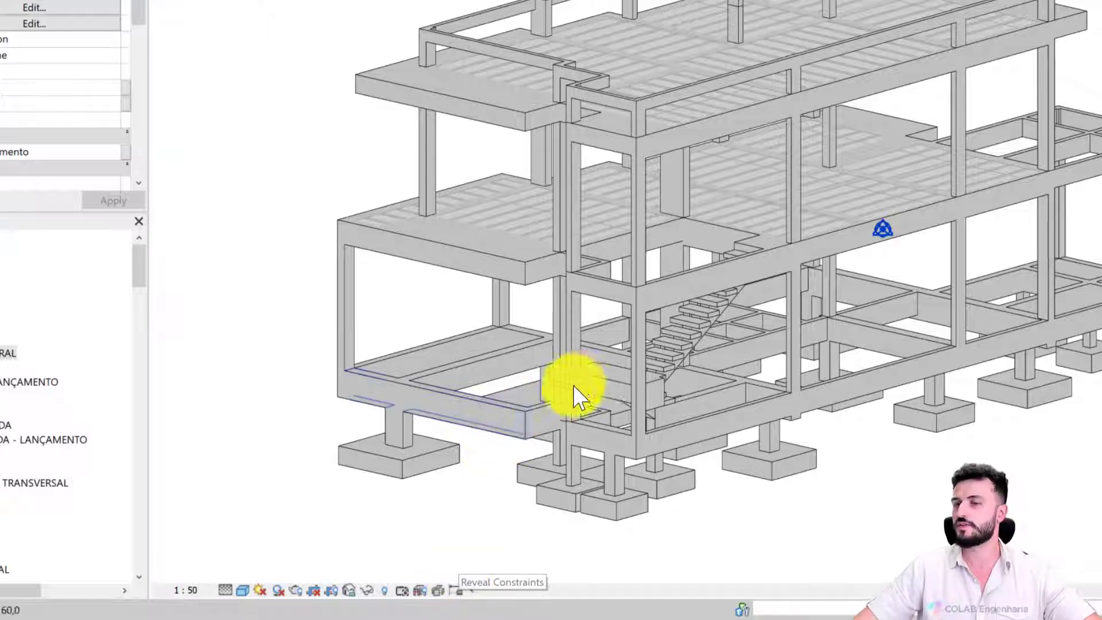
middle_click_drag(573, 385, 554, 376)
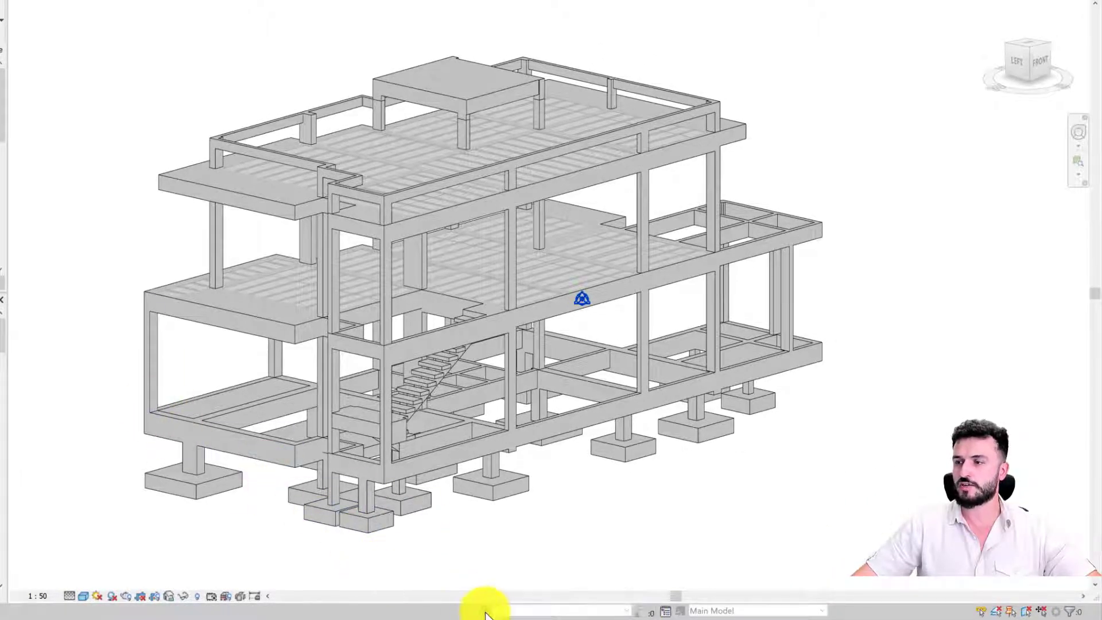
left_click(627, 608)
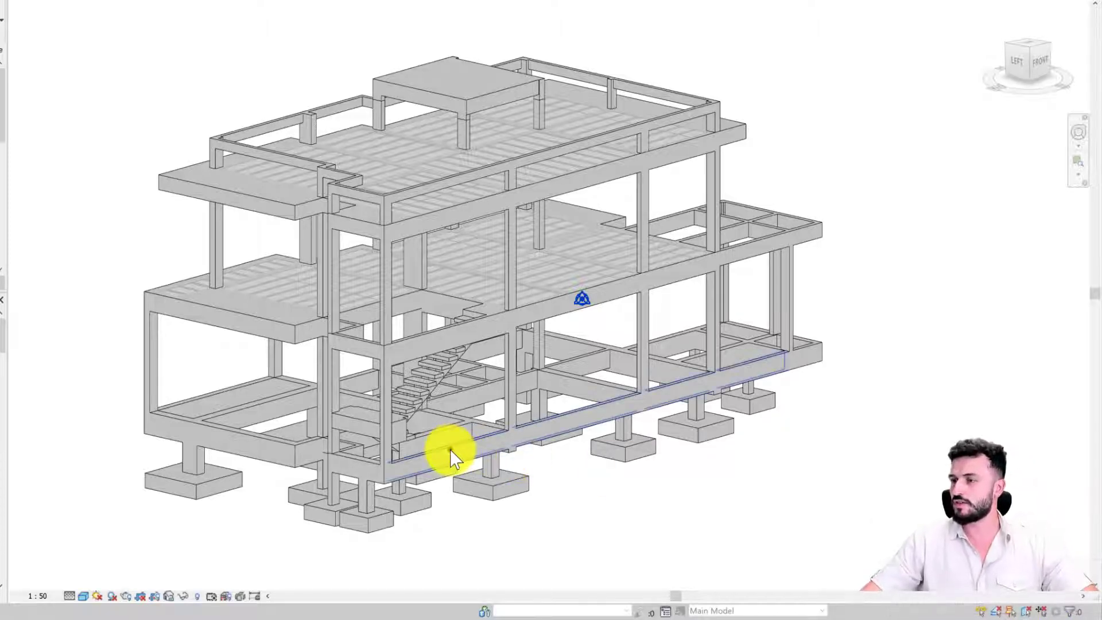
Step: Try to drag the long front ground beam directly without selecting it first, and dismiss the save reminder without saving
left_click_drag(451, 449, 468, 552)
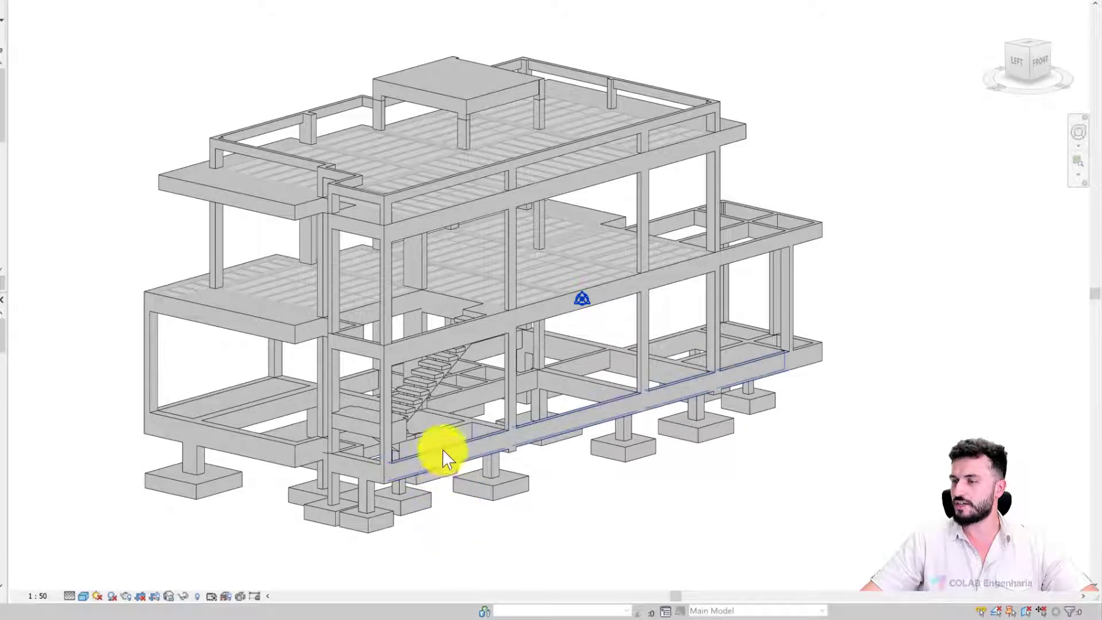
left_click_drag(444, 460, 471, 586)
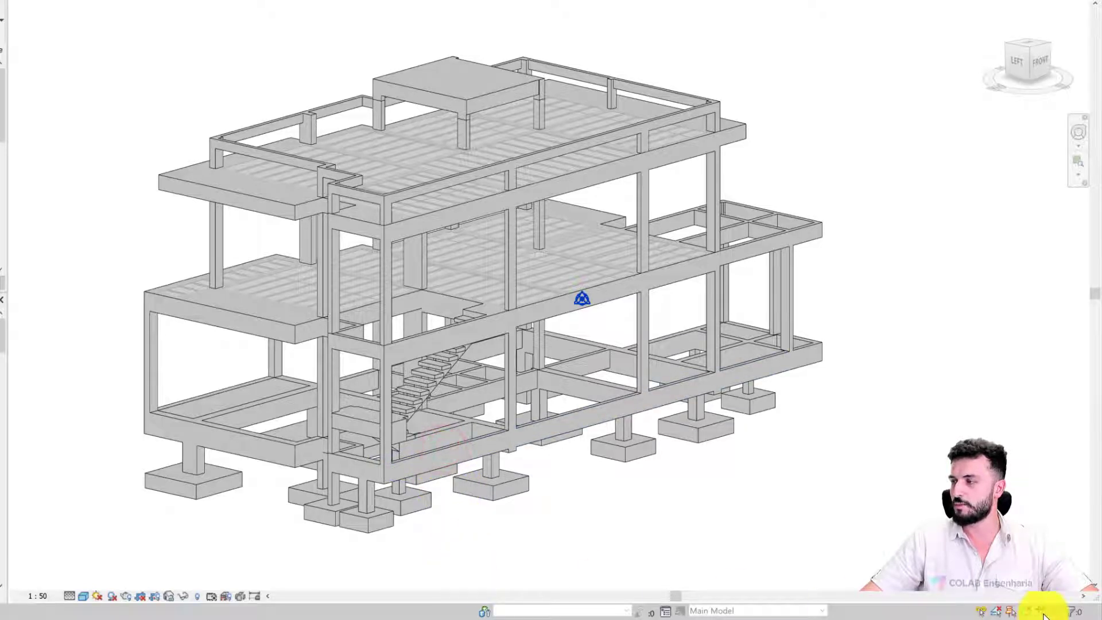
left_click(433, 453)
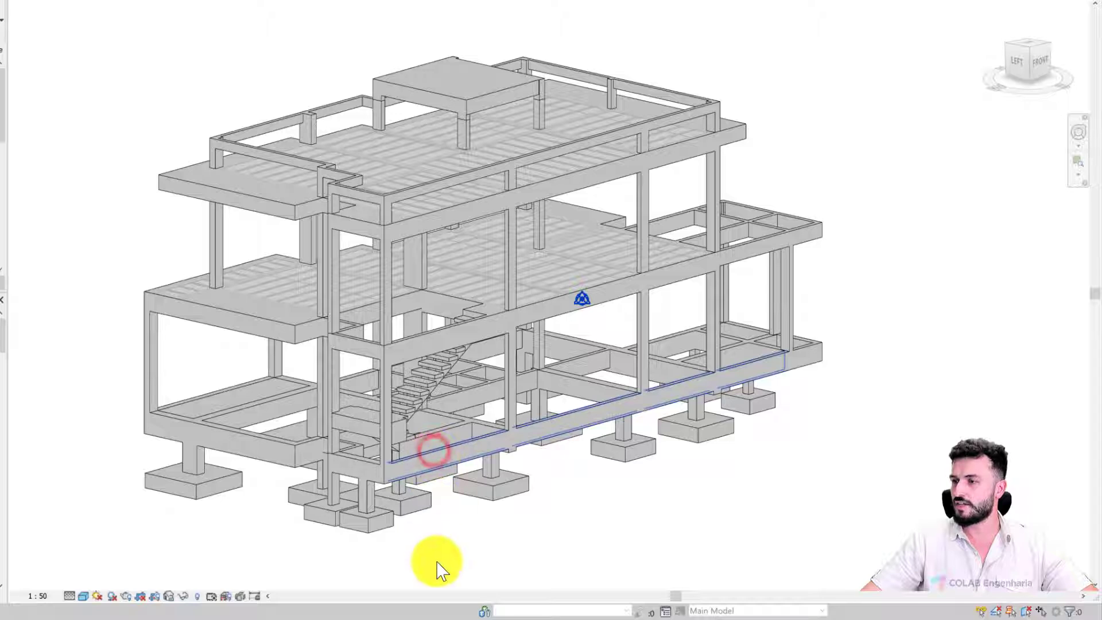
left_click_drag(434, 450, 437, 565)
key("Escape")
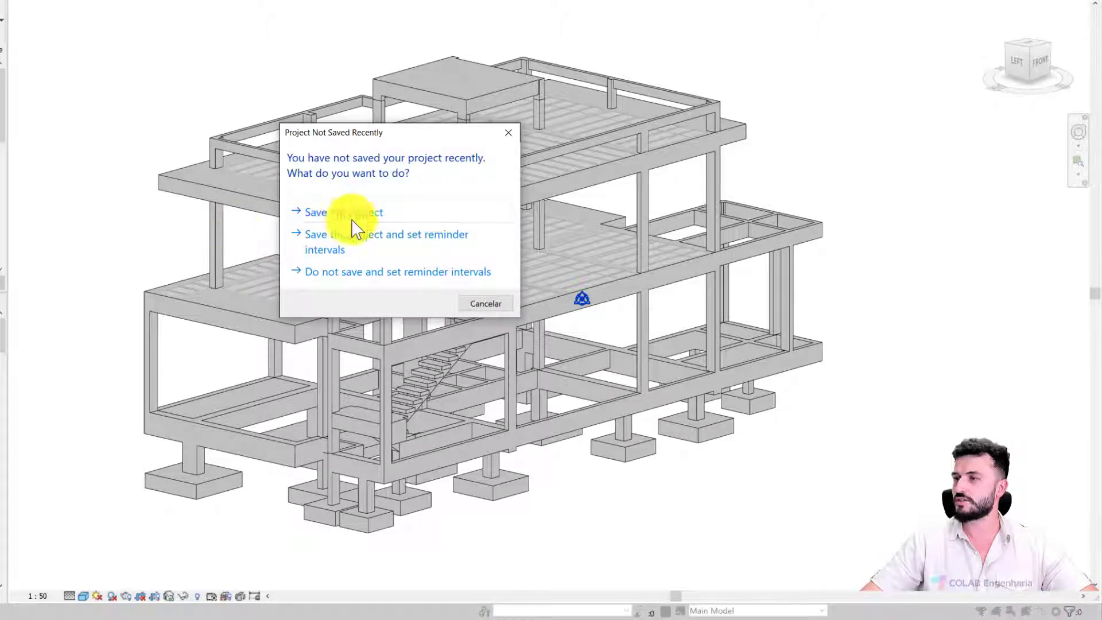
left_click(493, 304)
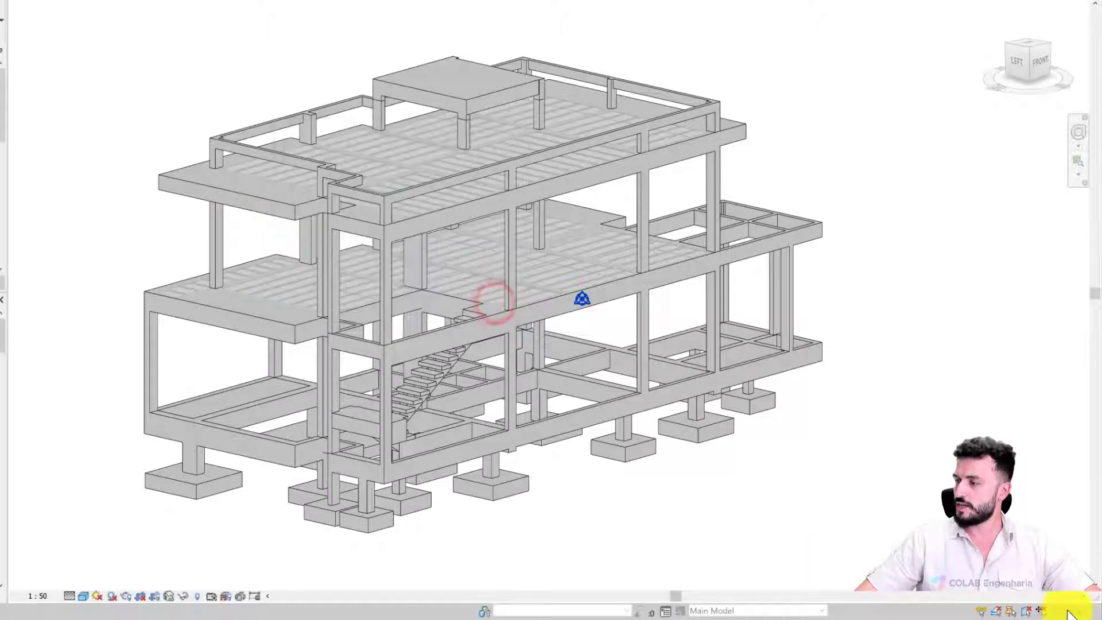
Step: Select the long front ground beam, the short side ground beam and an upper-floor column together, and clear the selection
left_click(570, 417)
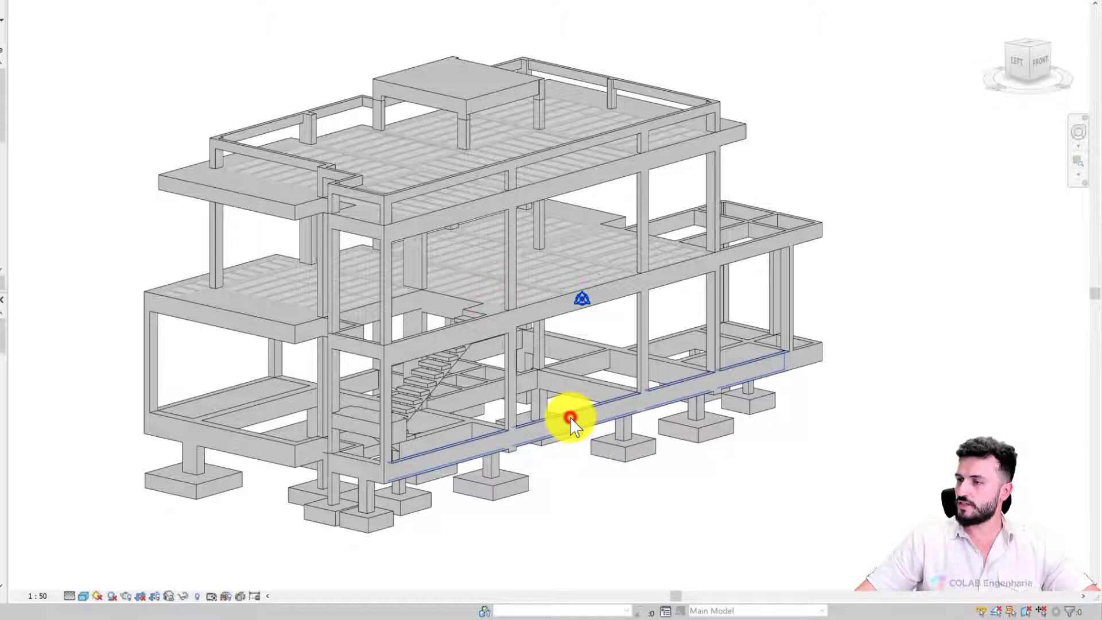
left_click(214, 430, "ctrl")
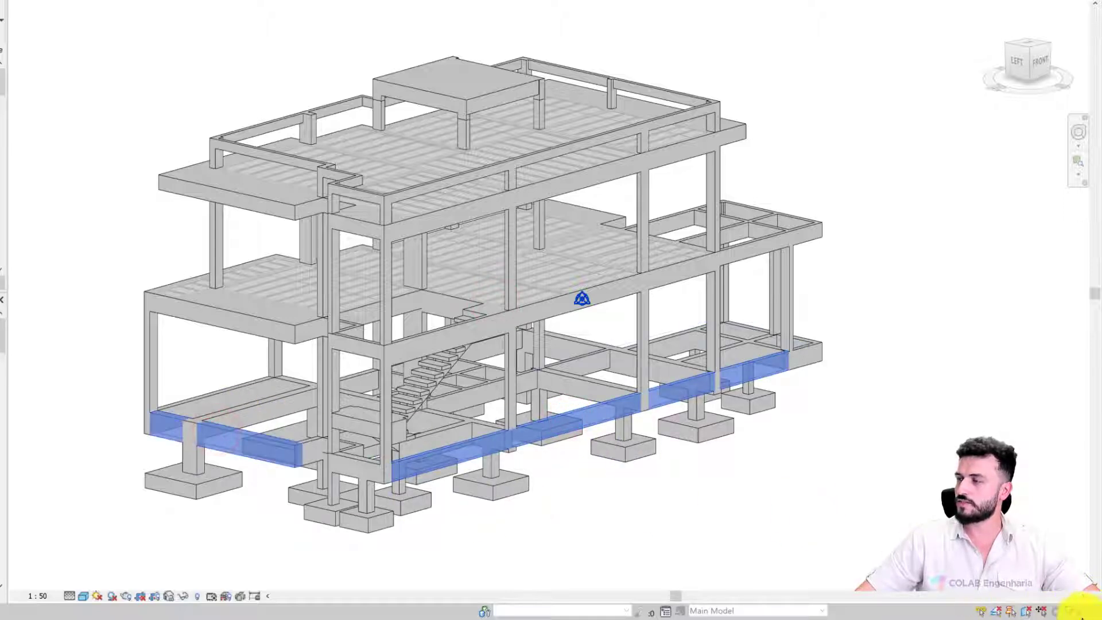
left_click(644, 218)
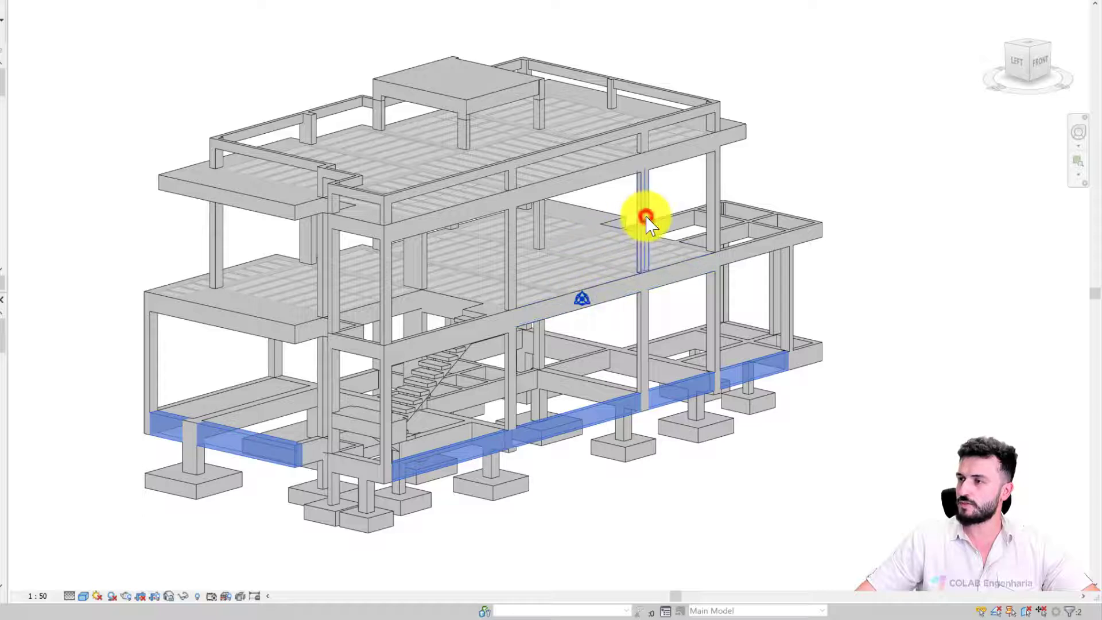
left_click(680, 383, "ctrl")
left_click(218, 425, "ctrl")
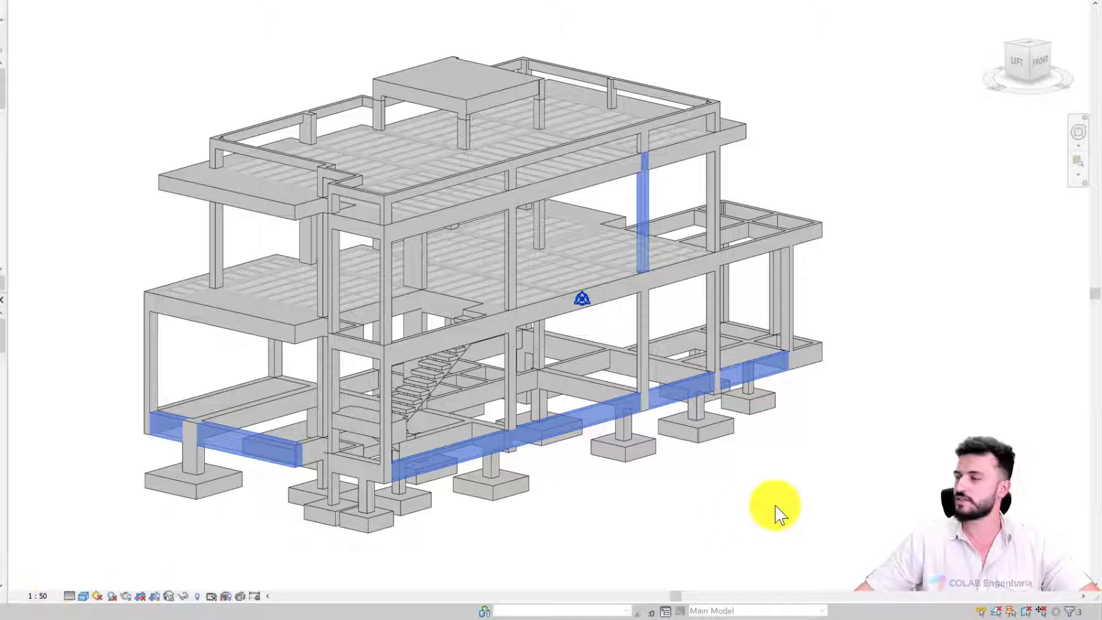
left_click(772, 483)
middle_click_drag(702, 418, 654, 424)
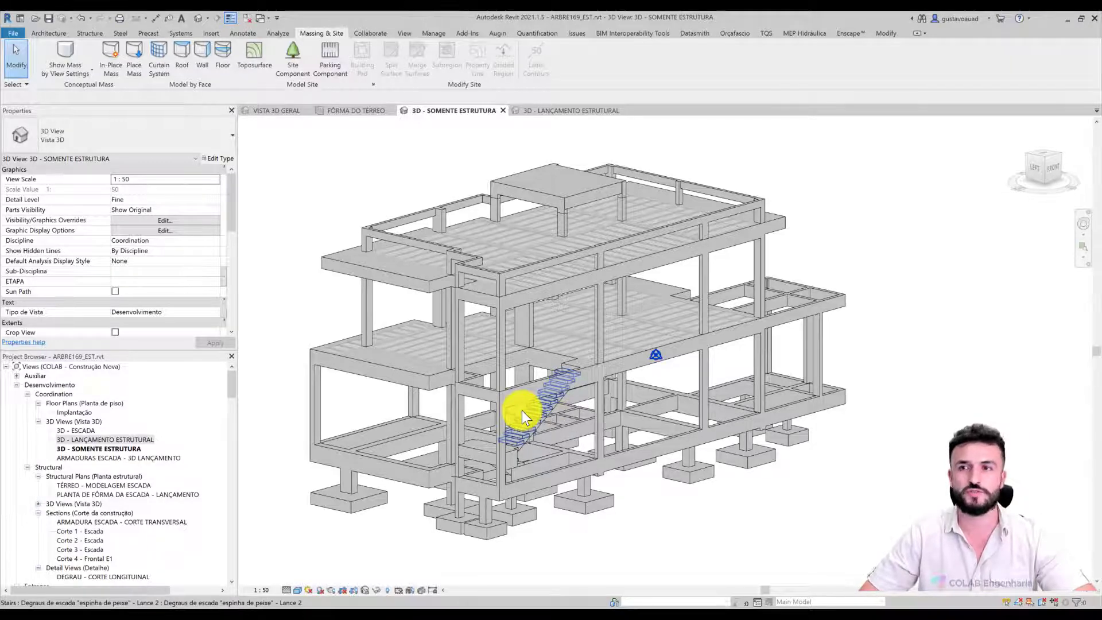
middle_click_drag(289, 278, 302, 270)
scroll(308, 270, "down", 1)
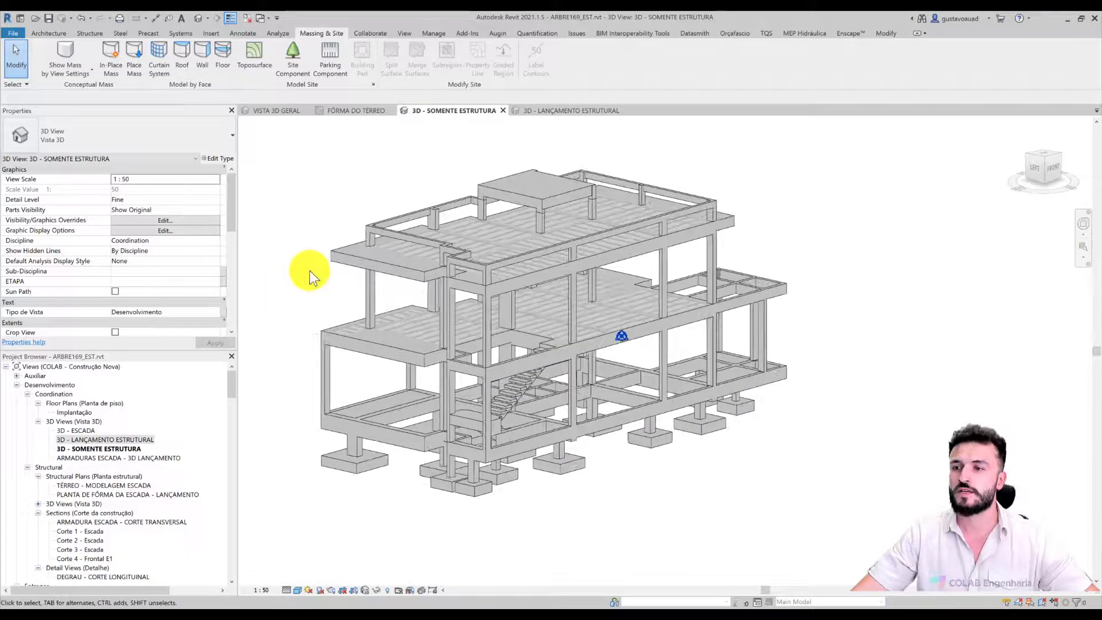
middle_click_drag(362, 296, 445, 315)
scroll(448, 318, "up", 2)
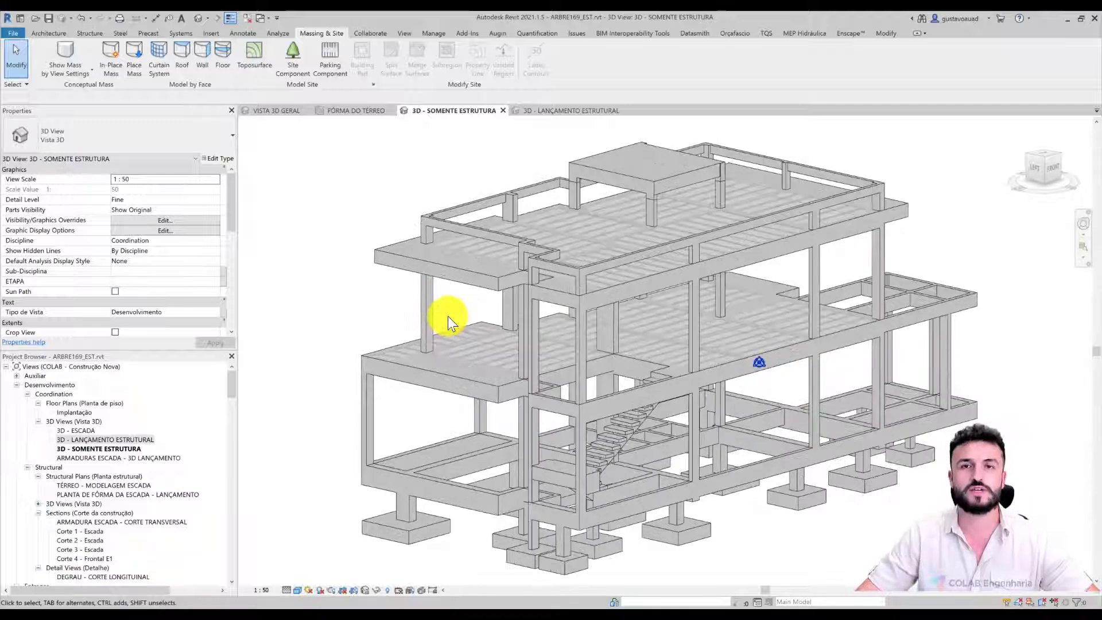